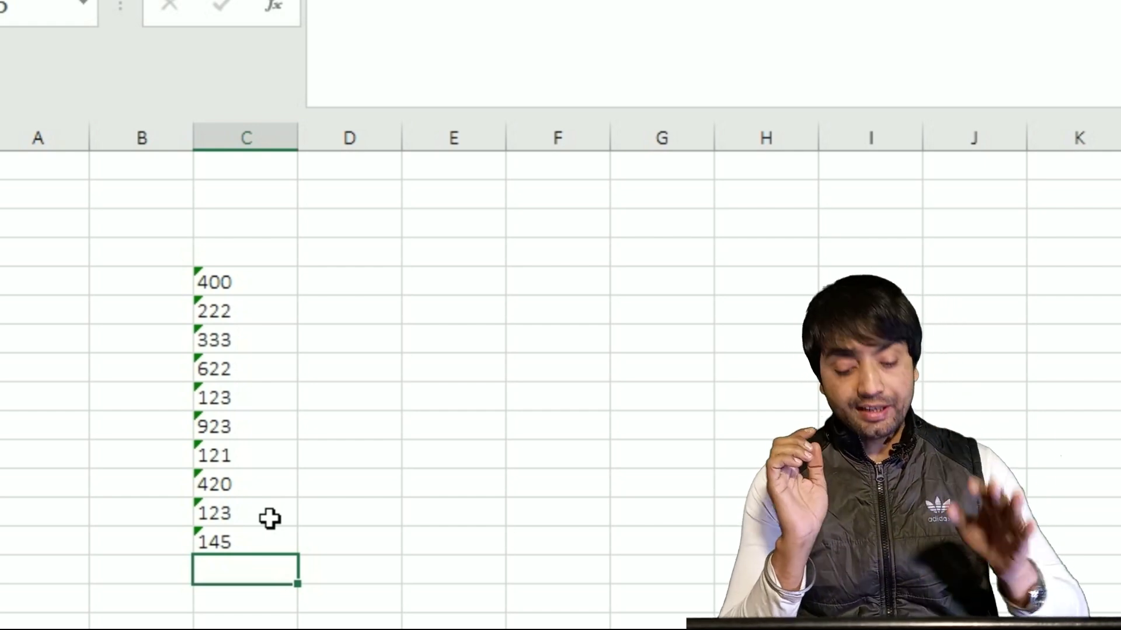
Enter =SUM(--(C5:C14)) as an array formula in C15 to total the text-formatted numbers.
{"action": "type", "text": "=SUM()"}
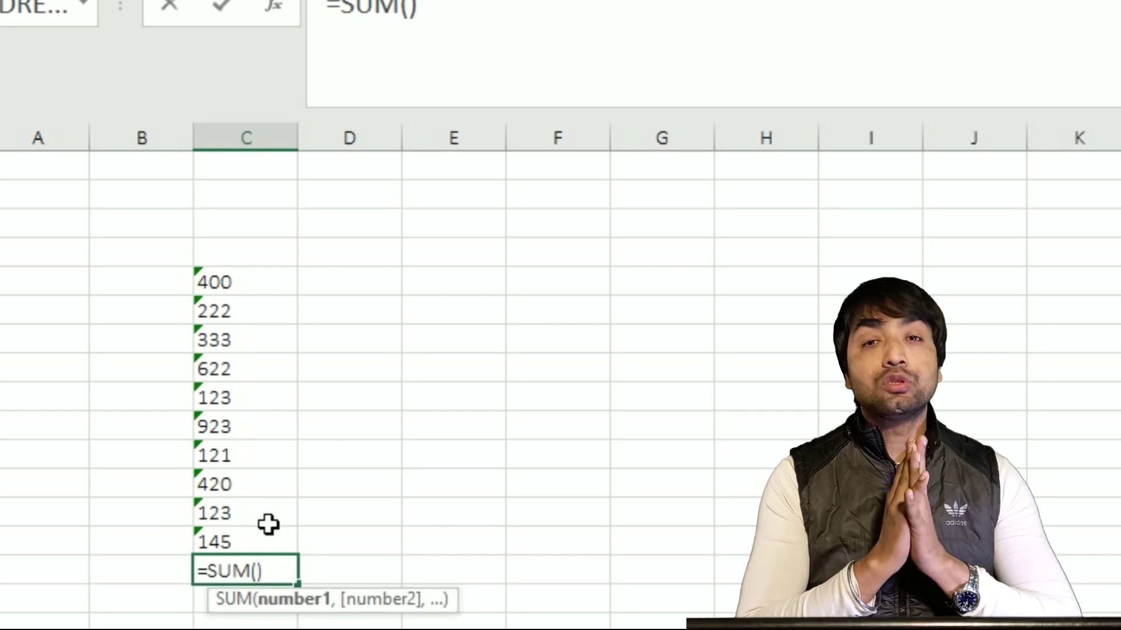
{"action": "key", "text": "Escape"}
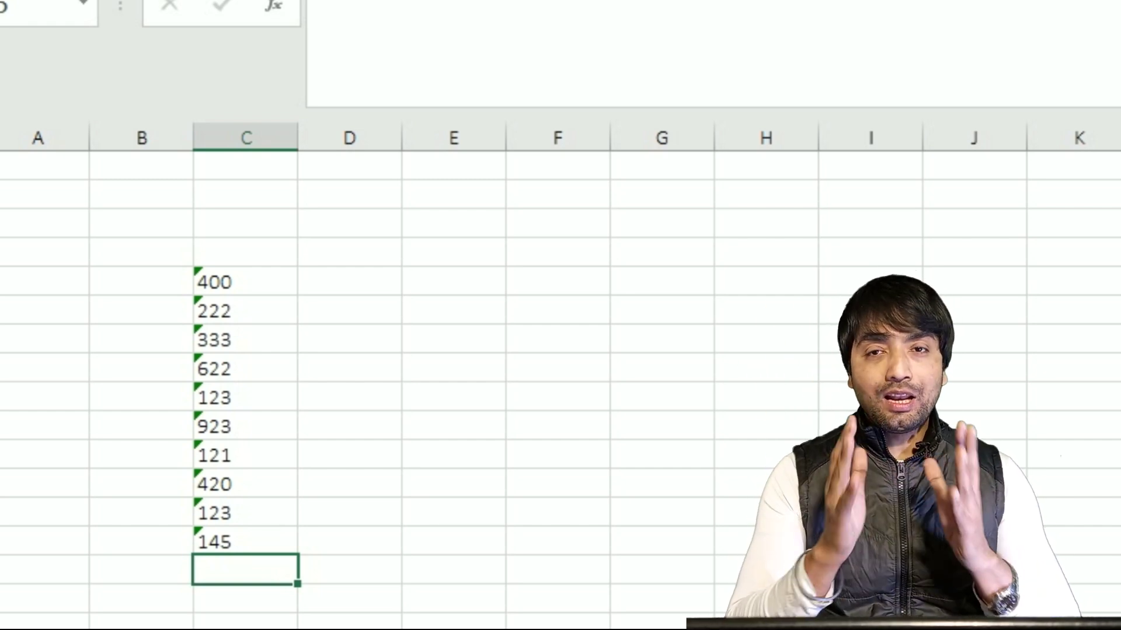
{"action": "type", "text": "=SUM("}
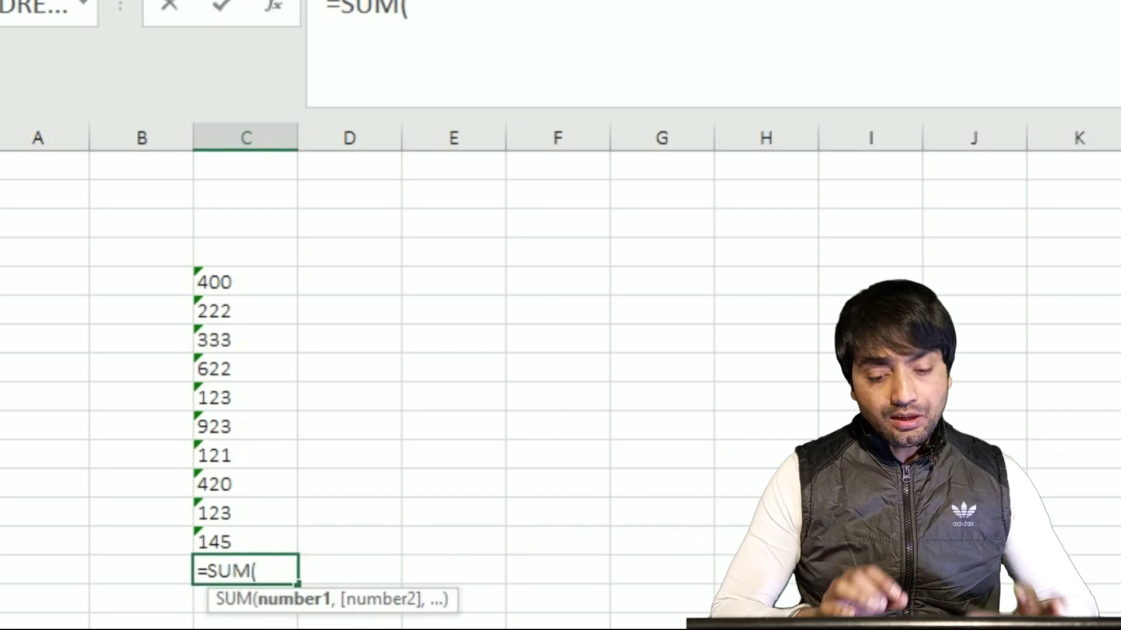
{"action": "type", "text": "--"}
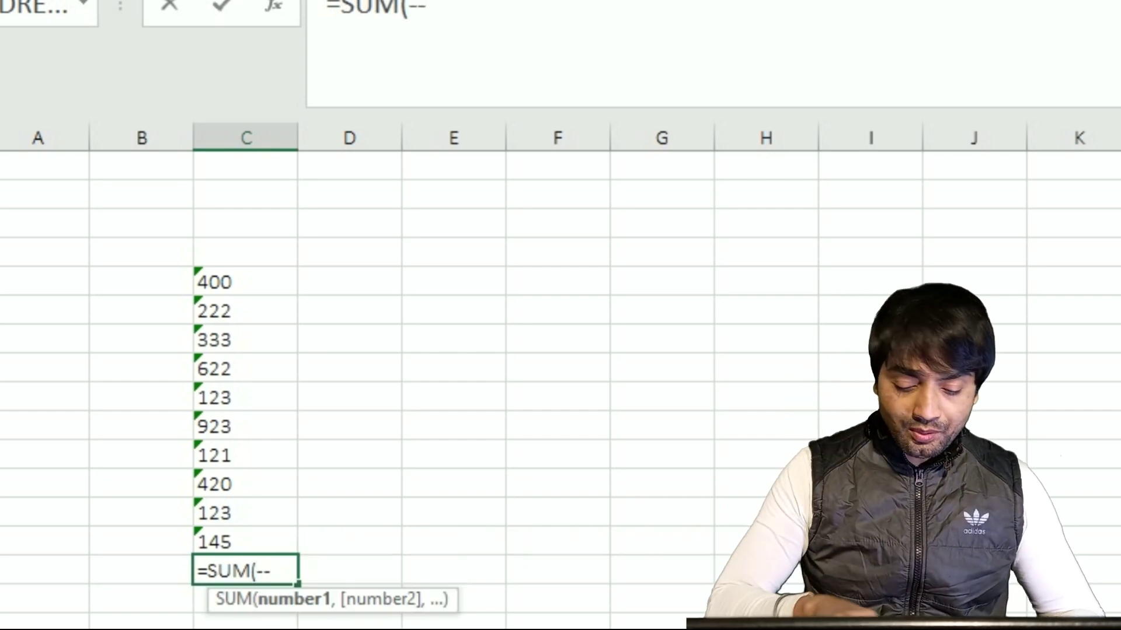
{"action": "type", "text": "("}
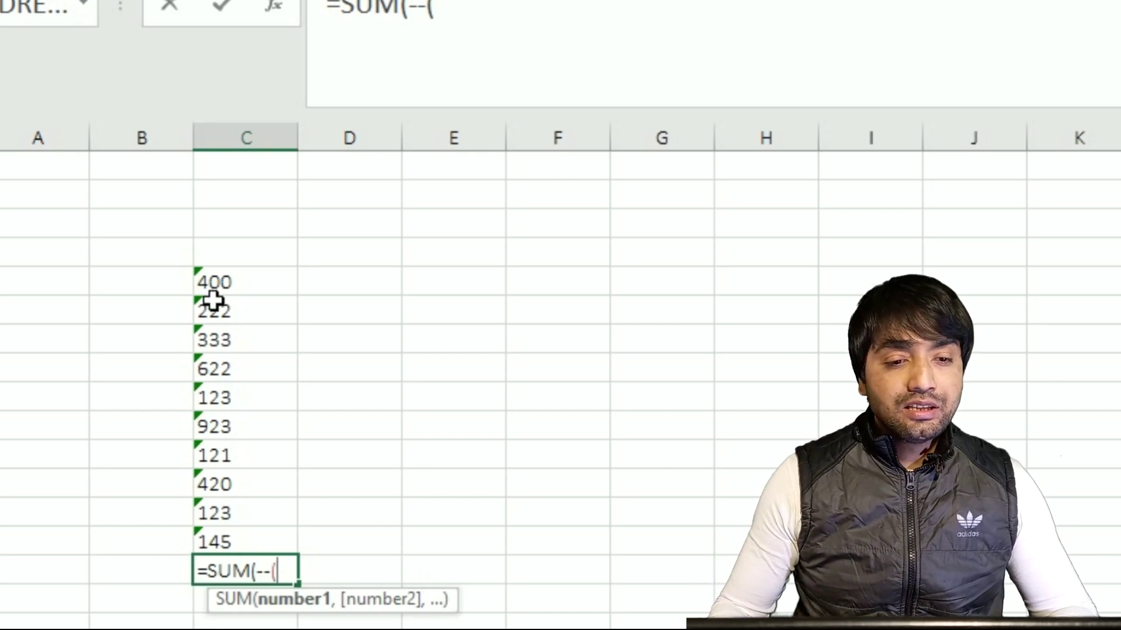
{"action": "left_click_drag", "start_coordinate": [217, 289], "coordinate": [227, 557]}
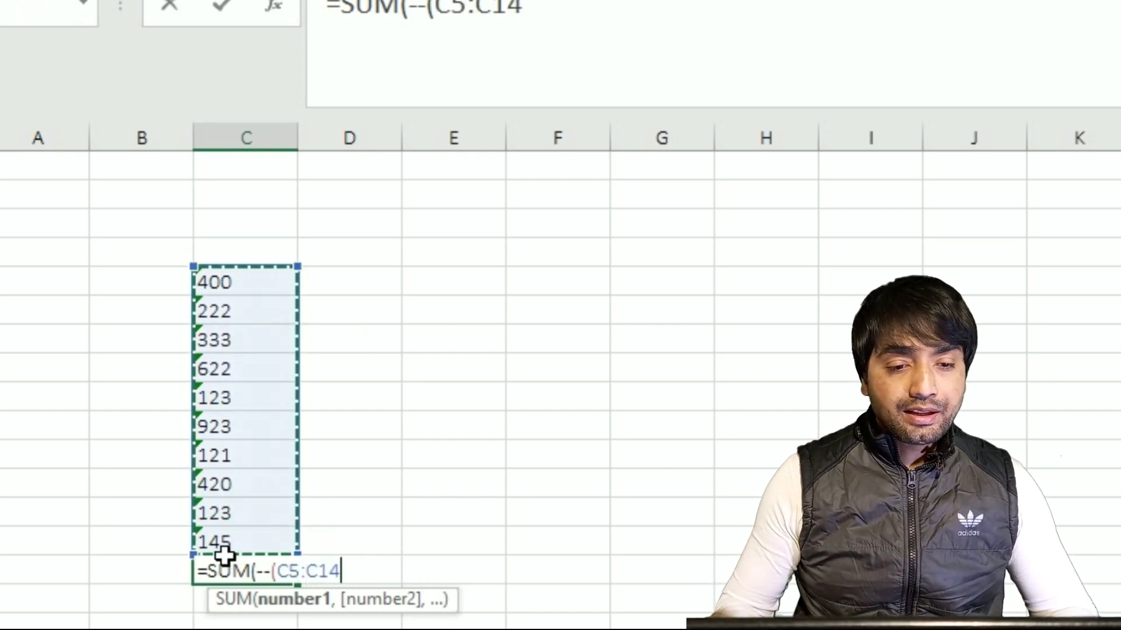
{"action": "type", "text": "))"}
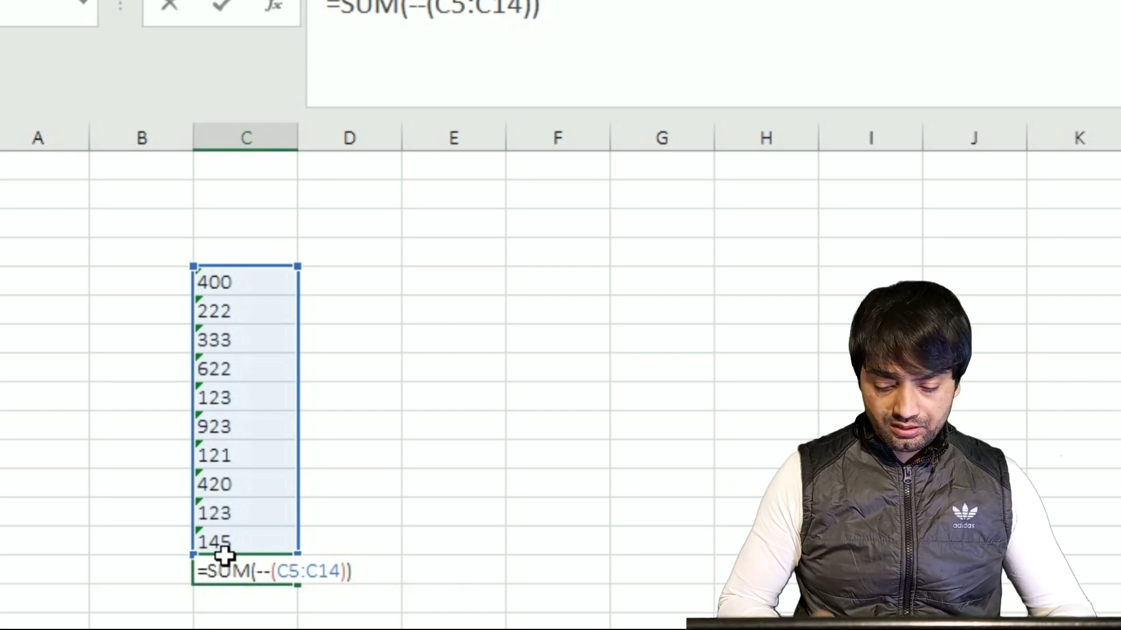
{"action": "key", "text": "Return"}
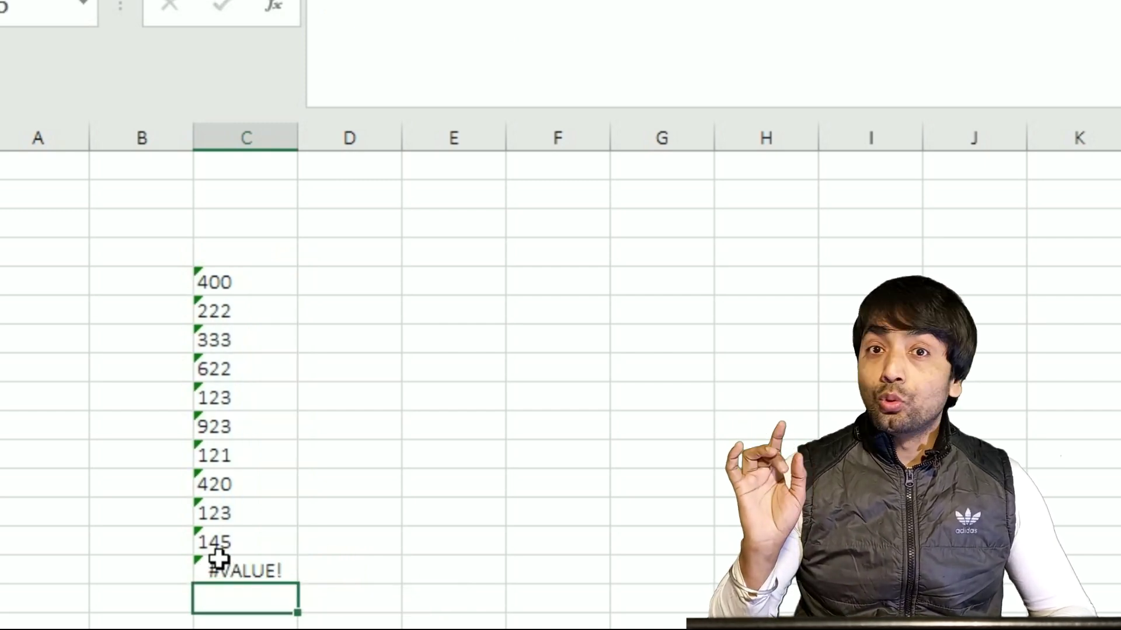
{"action": "double_click", "coordinate": [291, 575]}
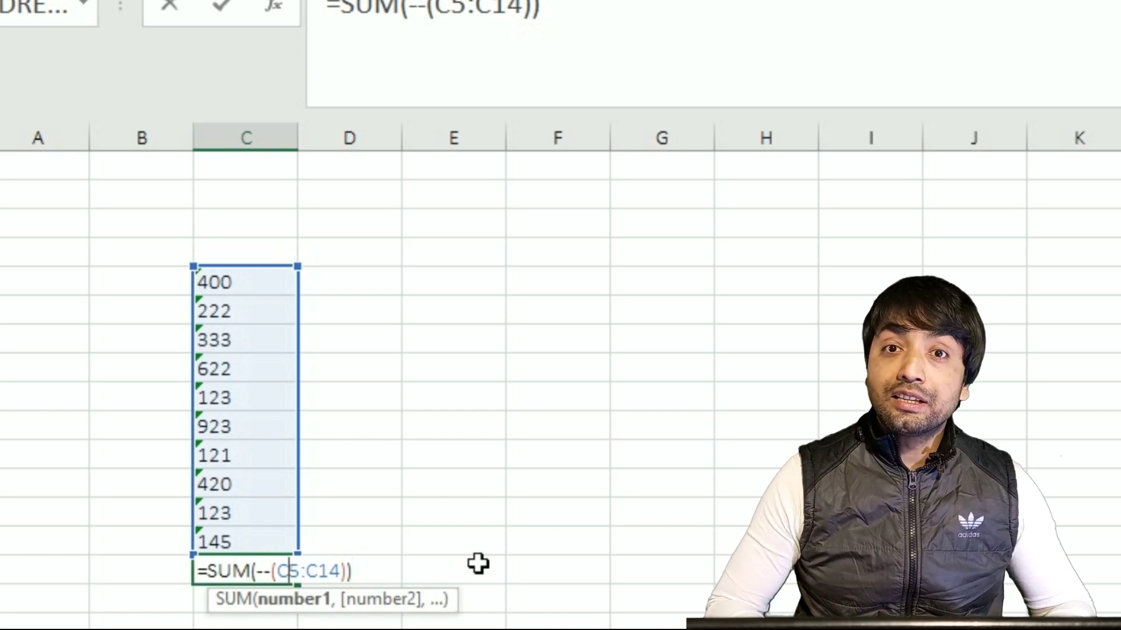
{"action": "key", "text": "ctrl+shift+Return"}
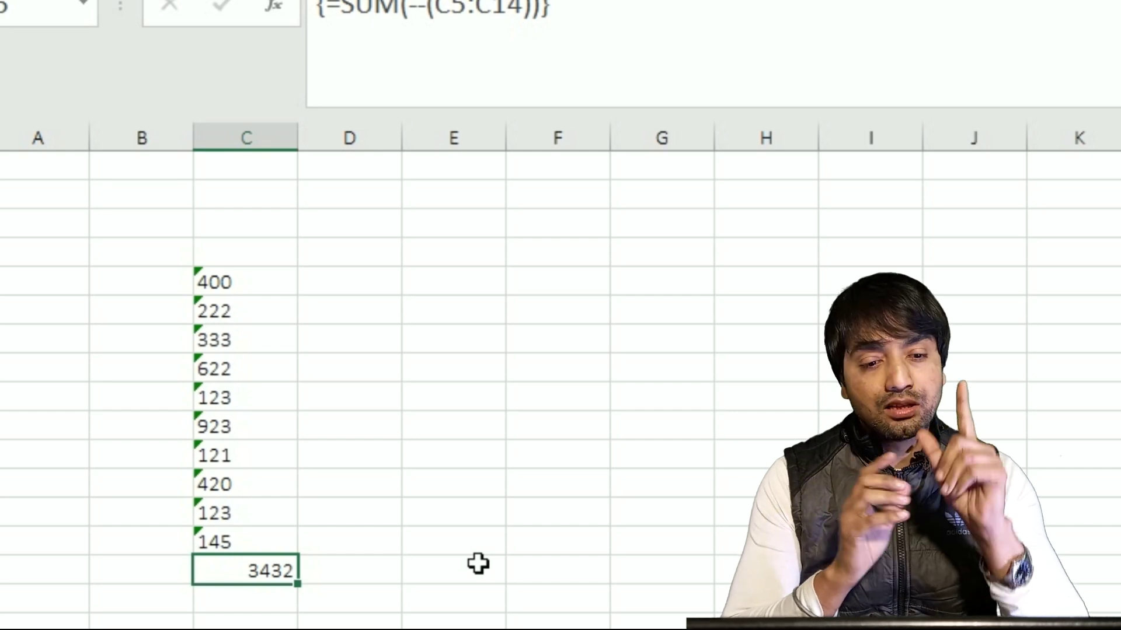
Label the total in C15 with -- in the adjacent cell D15.
{"action": "key", "text": "Right"}
{"action": "type", "text": "--"}
{"action": "key", "text": "Return"}
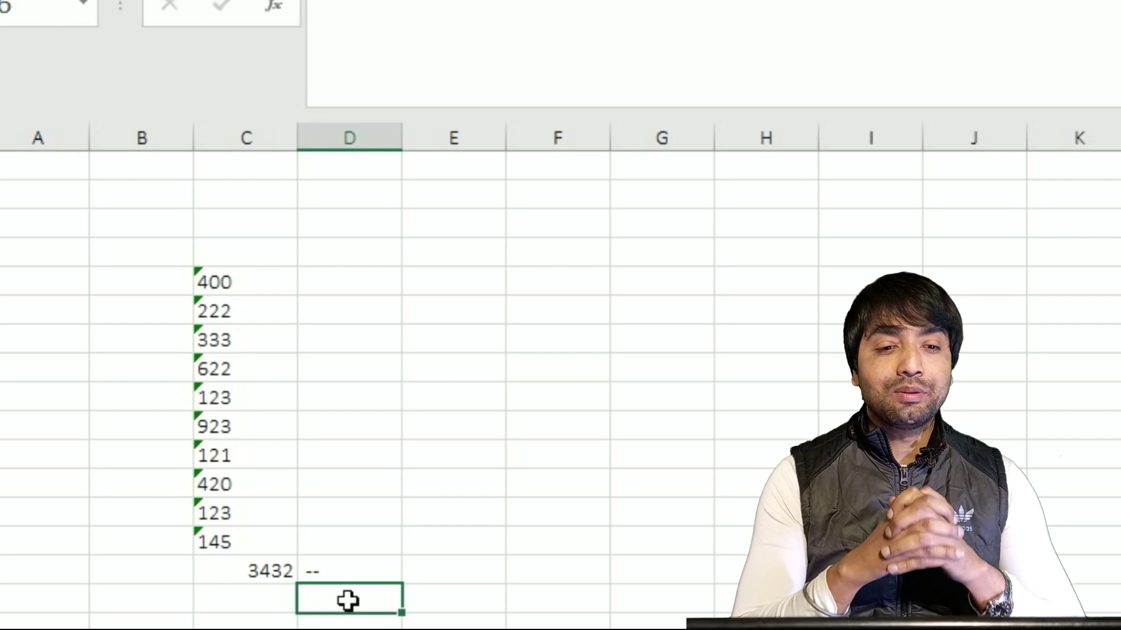
Enter =SUM((C5:C14)+0) as an array formula in C16.
{"action": "key", "text": "Left"}
{"action": "type", "text": "=sum"}
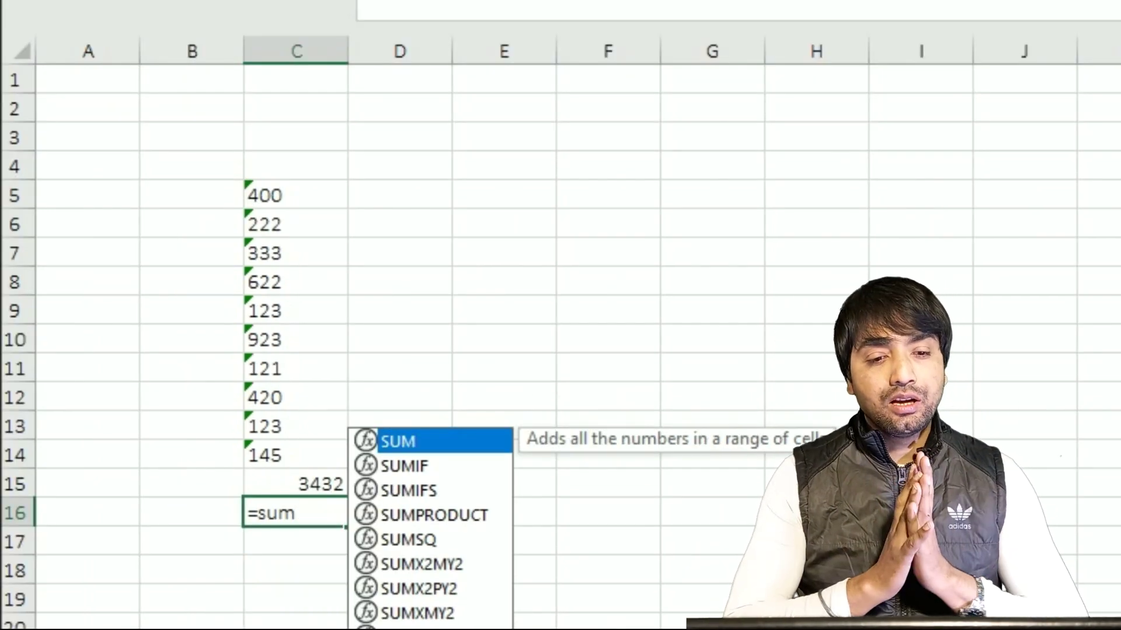
{"action": "key", "text": "Tab"}
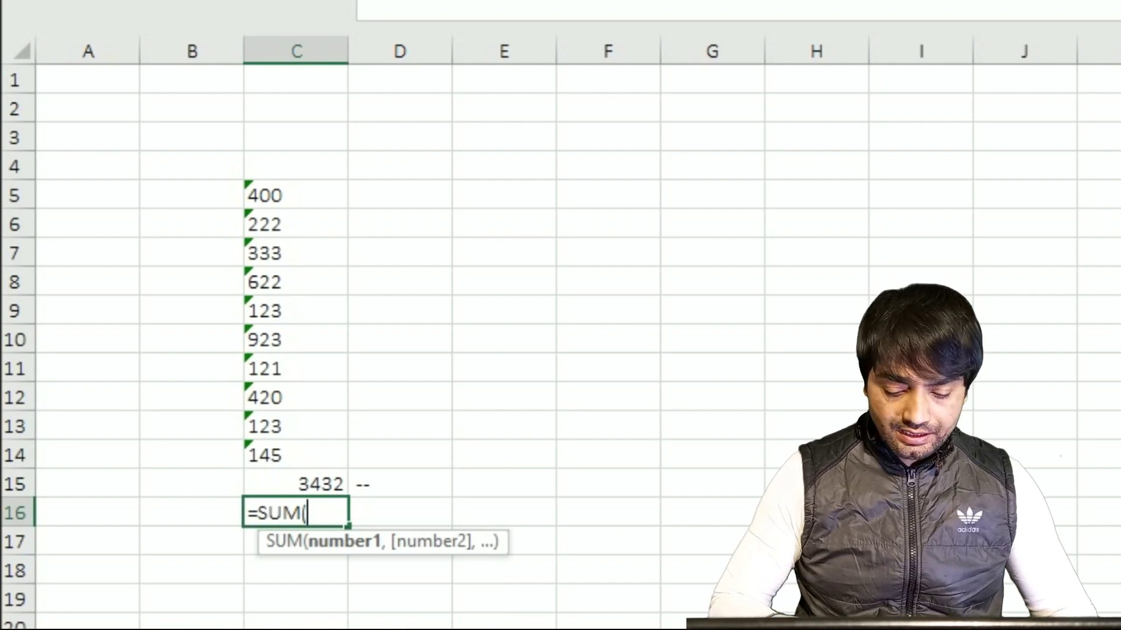
{"action": "type", "text": "("}
{"action": "left_click_drag", "start_coordinate": [271, 198], "coordinate": [275, 453]}
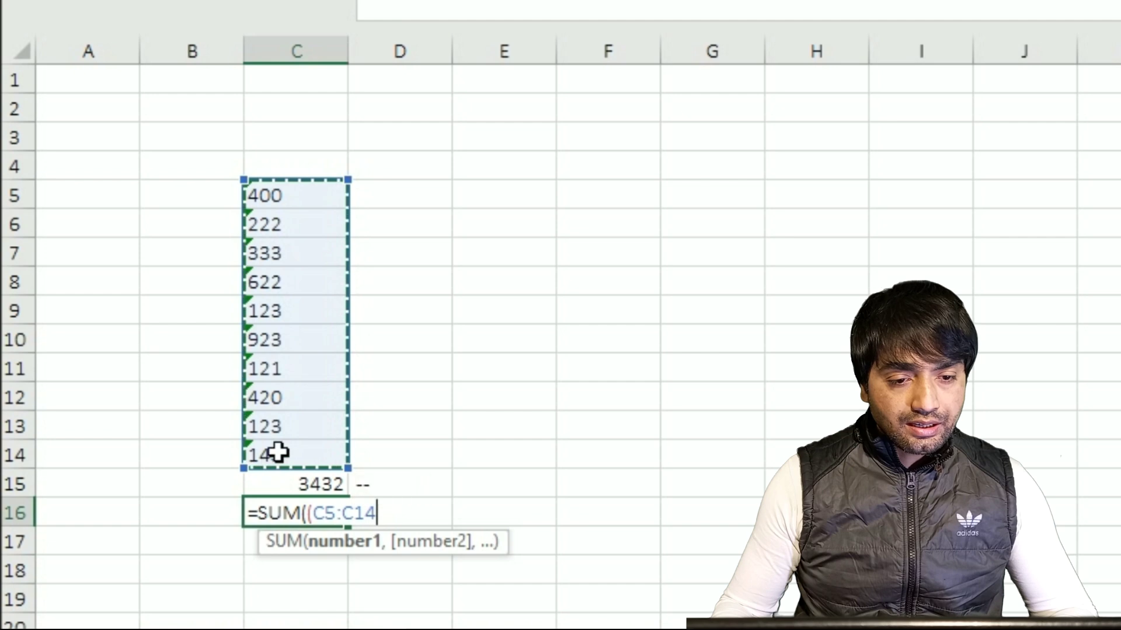
{"action": "type", "text": ")"}
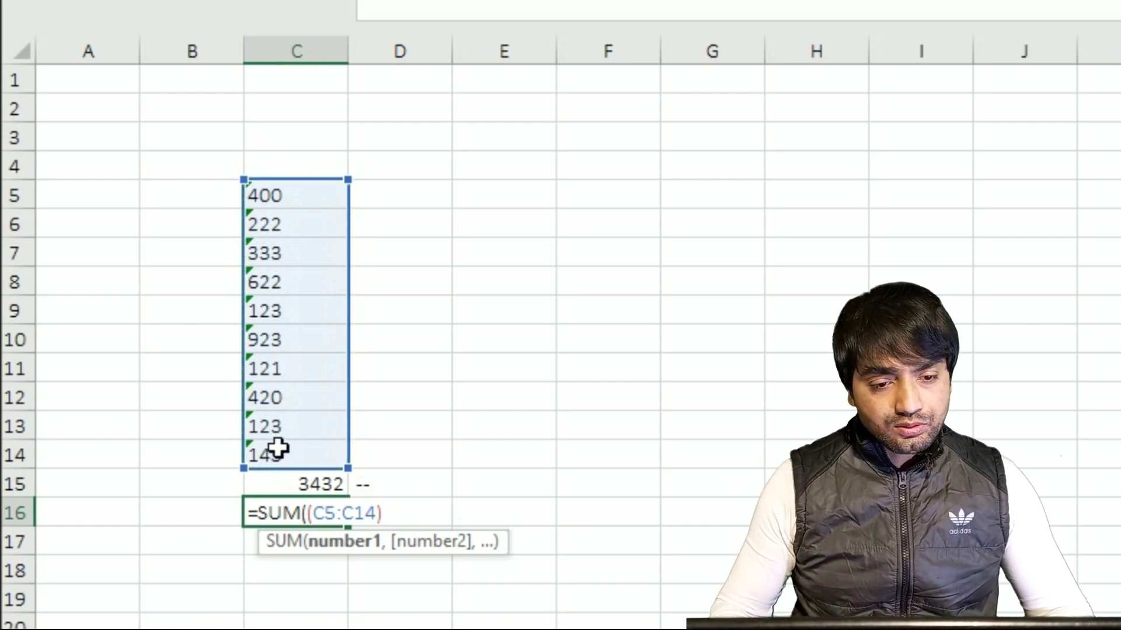
{"action": "type", "text": "+"}
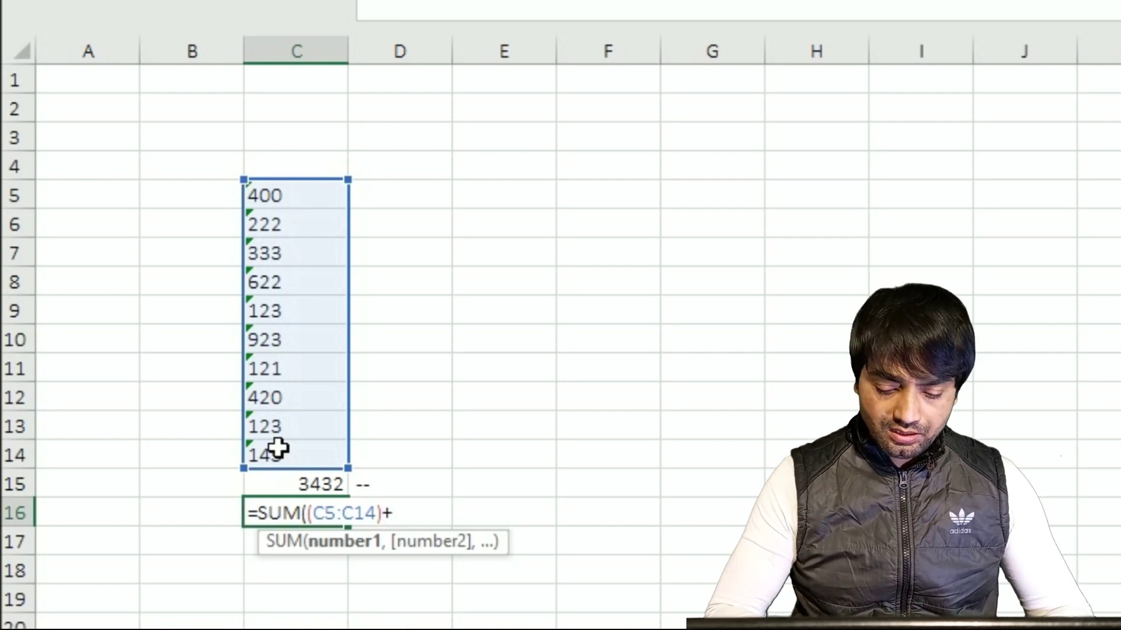
{"action": "type", "text": "0"}
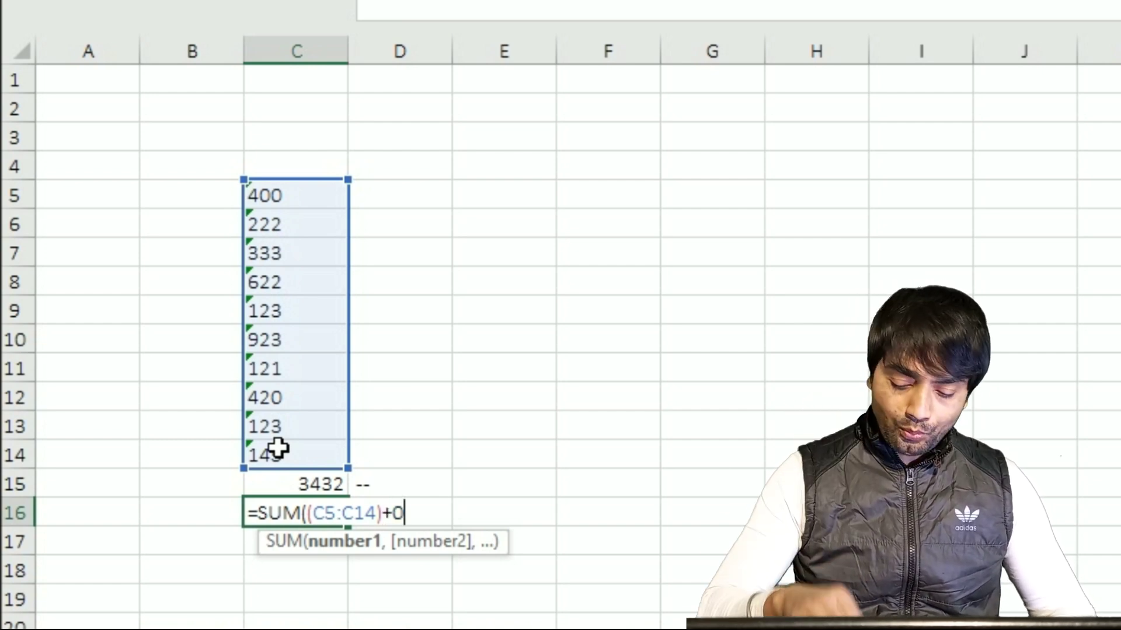
{"action": "type", "text": ")"}
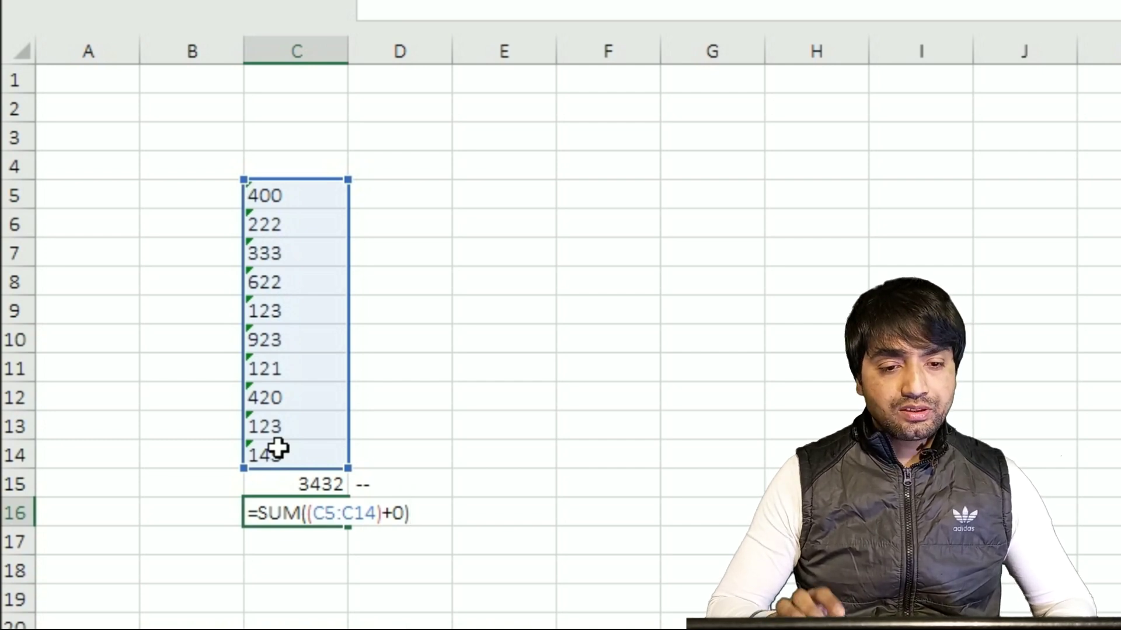
{"action": "key", "text": "ctrl+shift+Return"}
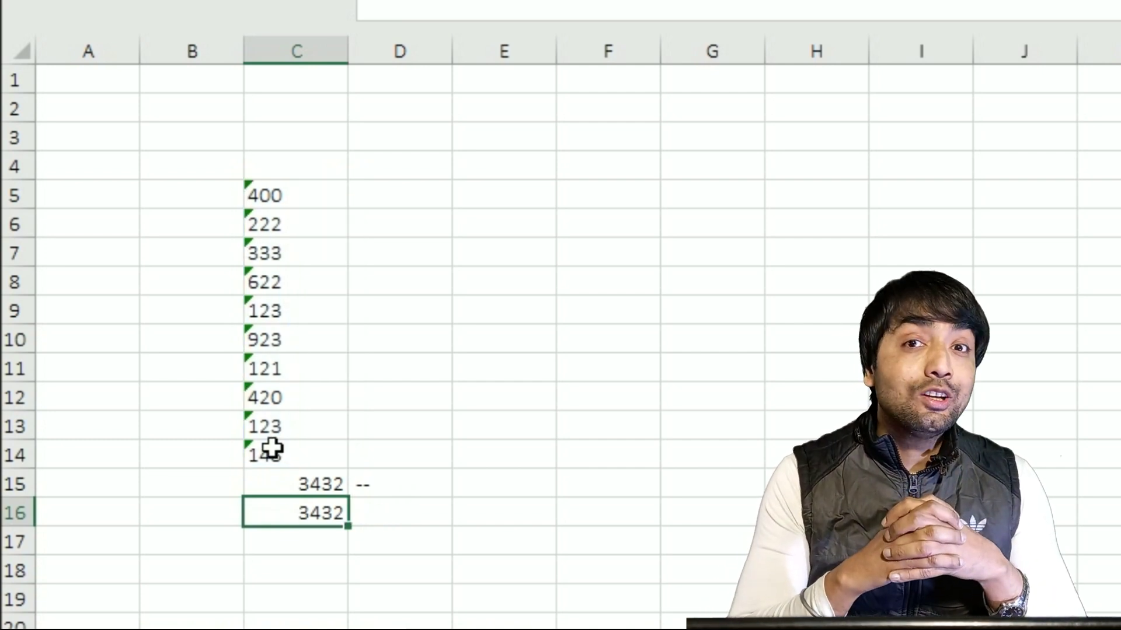
Enter =SUM((C5:C14)*1) as an array formula in C17.
{"action": "key", "text": "Down"}
{"action": "type", "text": "=sum("}
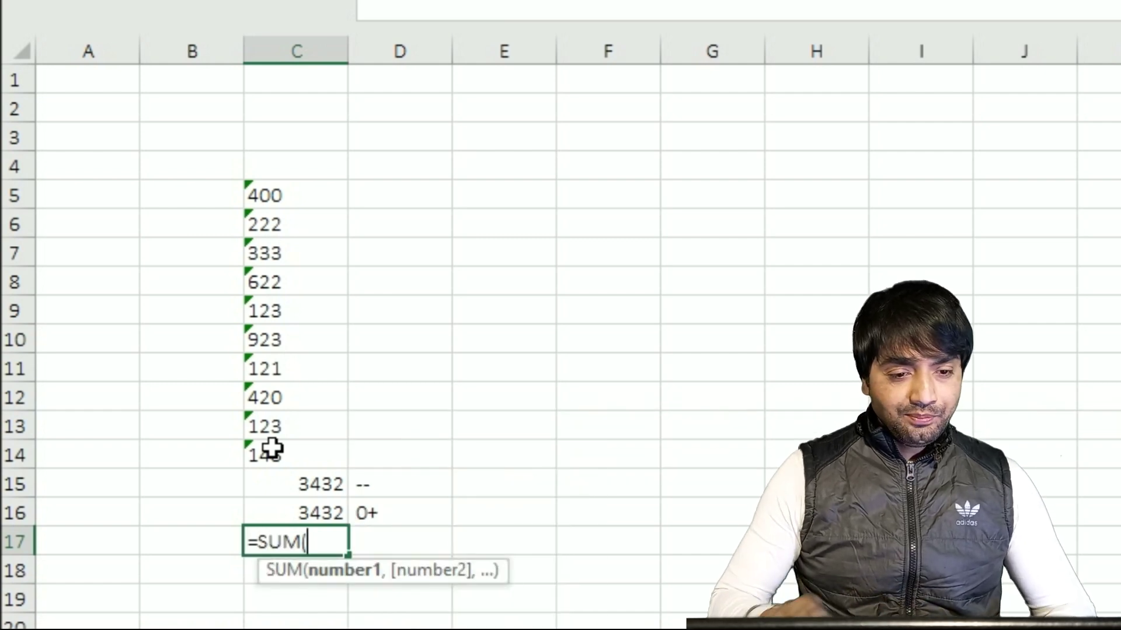
{"action": "type", "text": "("}
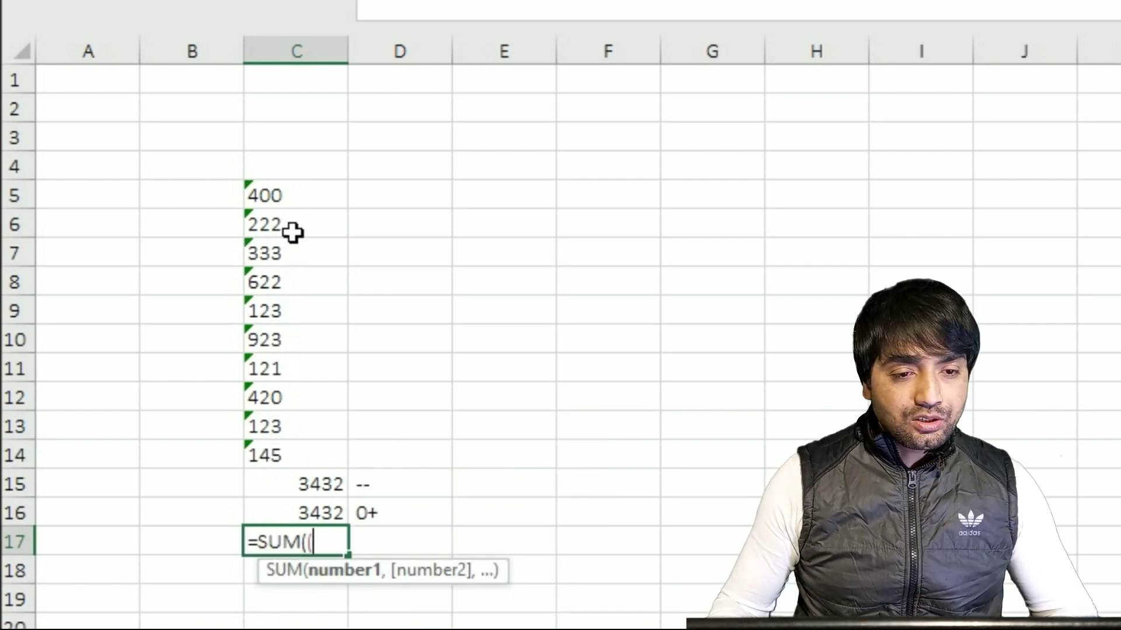
{"action": "left_click", "coordinate": [289, 201]}
{"action": "left_click_drag", "start_coordinate": [277, 260], "coordinate": [310, 442]}
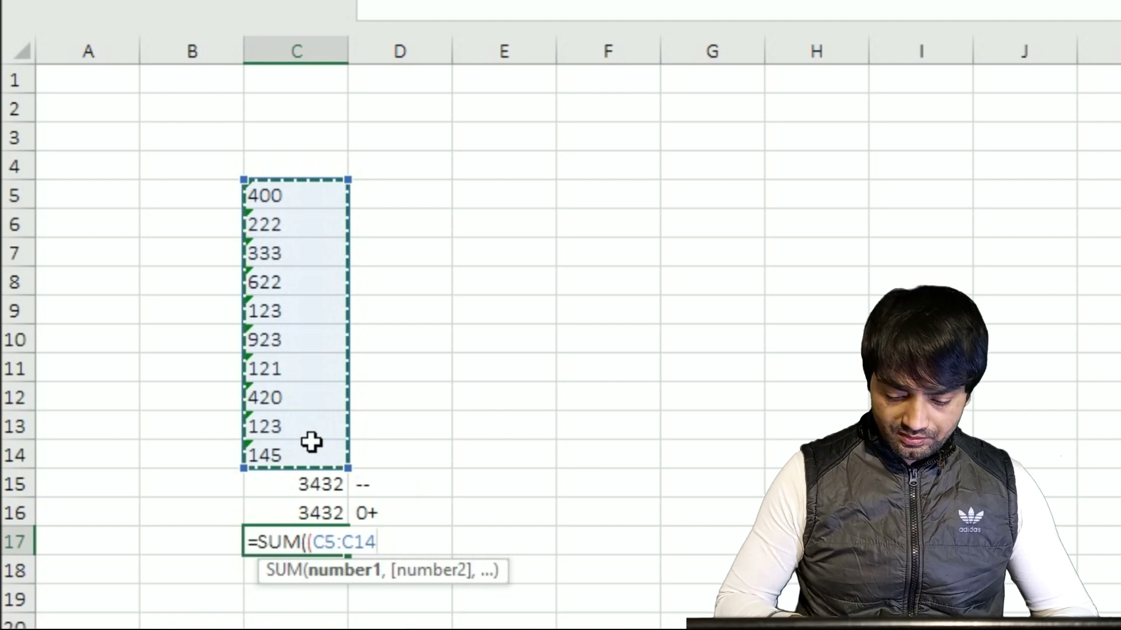
{"action": "type", "text": ")*1"}
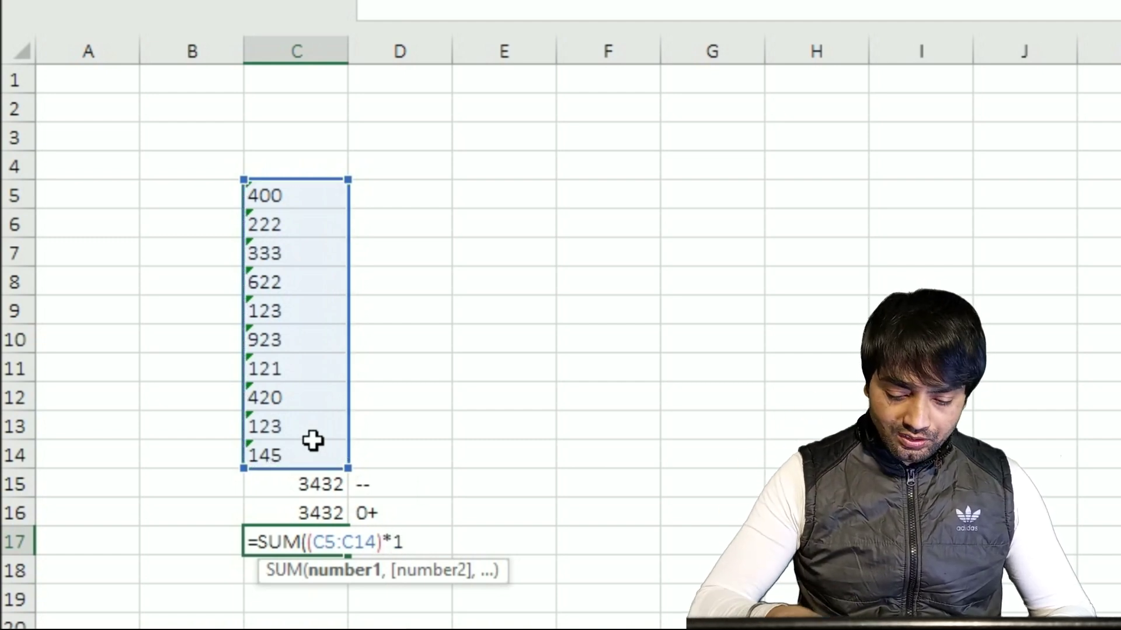
{"action": "type", "text": ")"}
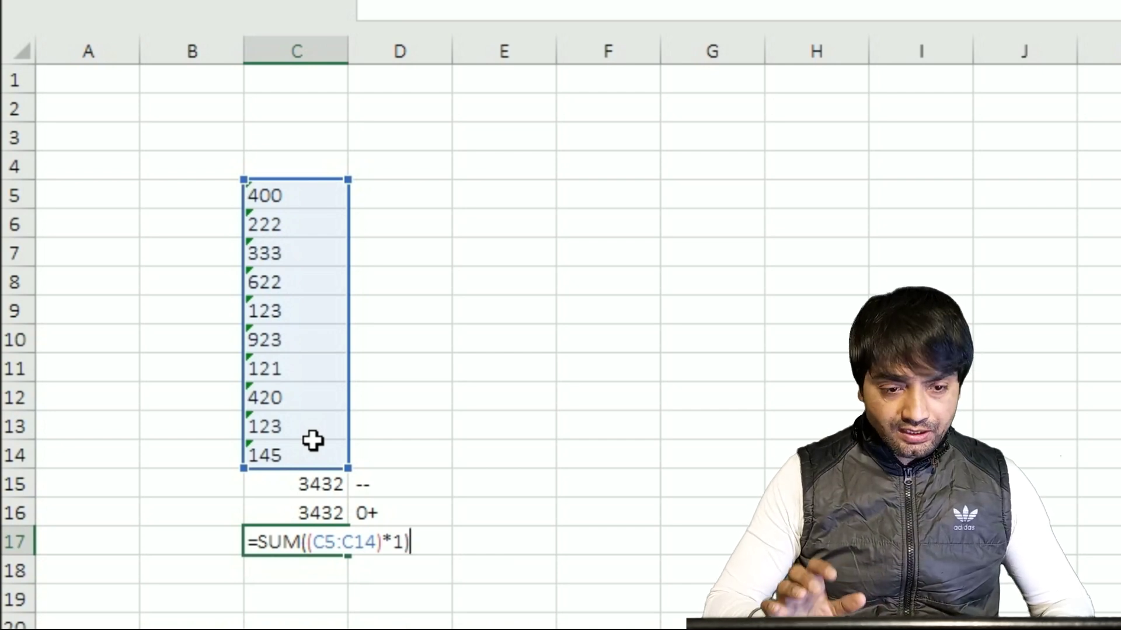
{"action": "key", "text": "ctrl+shift+Return"}
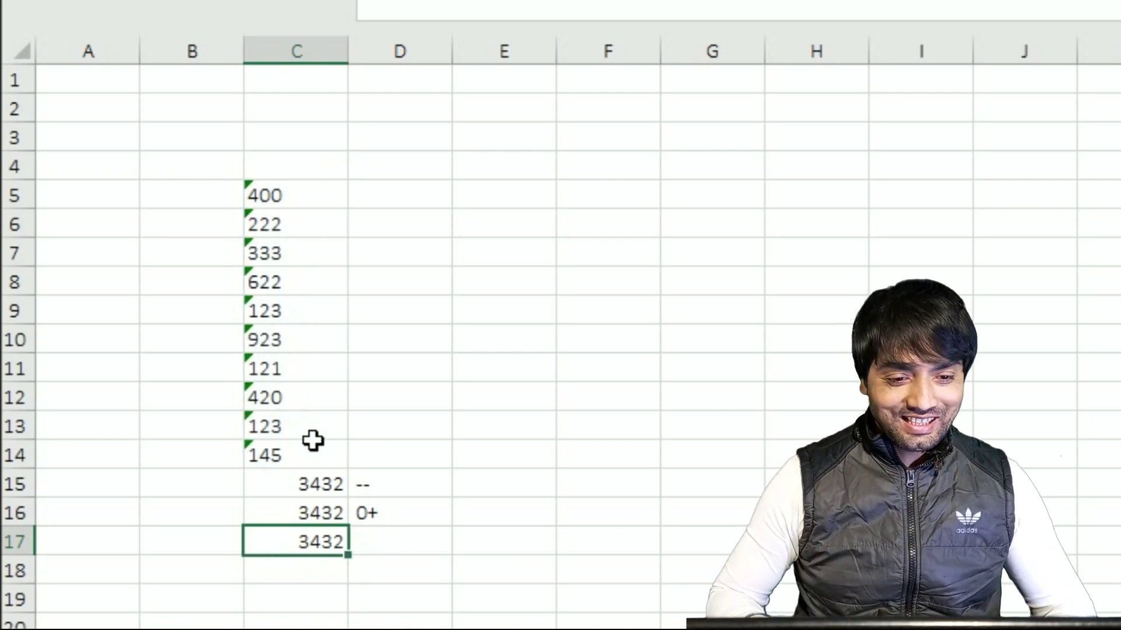
Label the total in C17 with 1* in the adjacent cell D17.
{"action": "key", "text": "Right"}
{"action": "key", "text": "F2"}
{"action": "type", "text": "1*"}
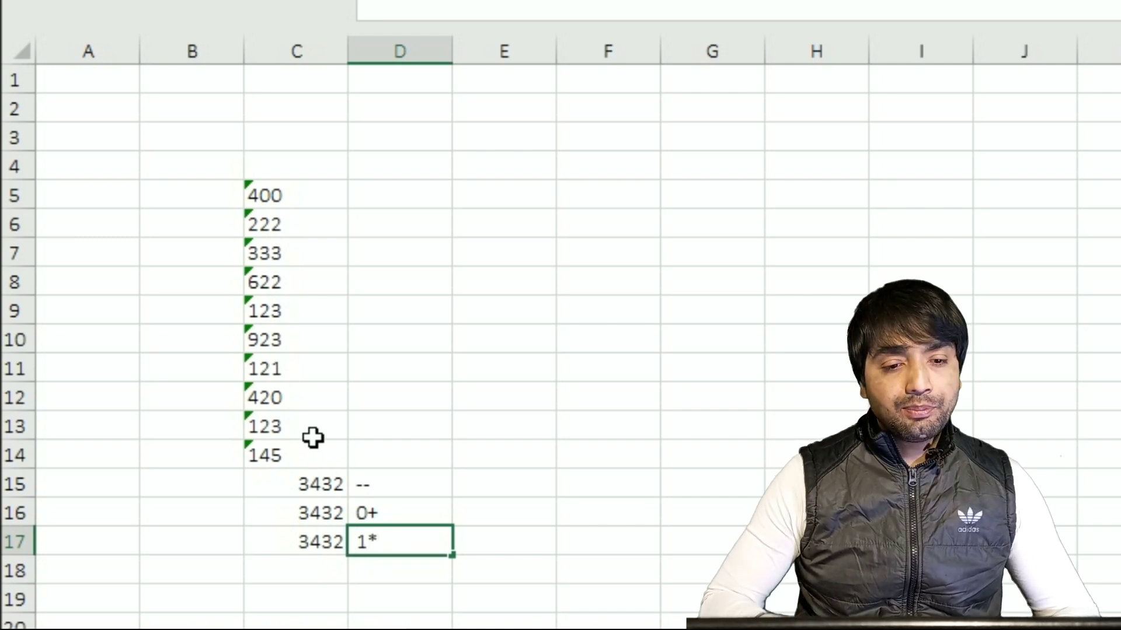
{"action": "key", "text": "Return"}
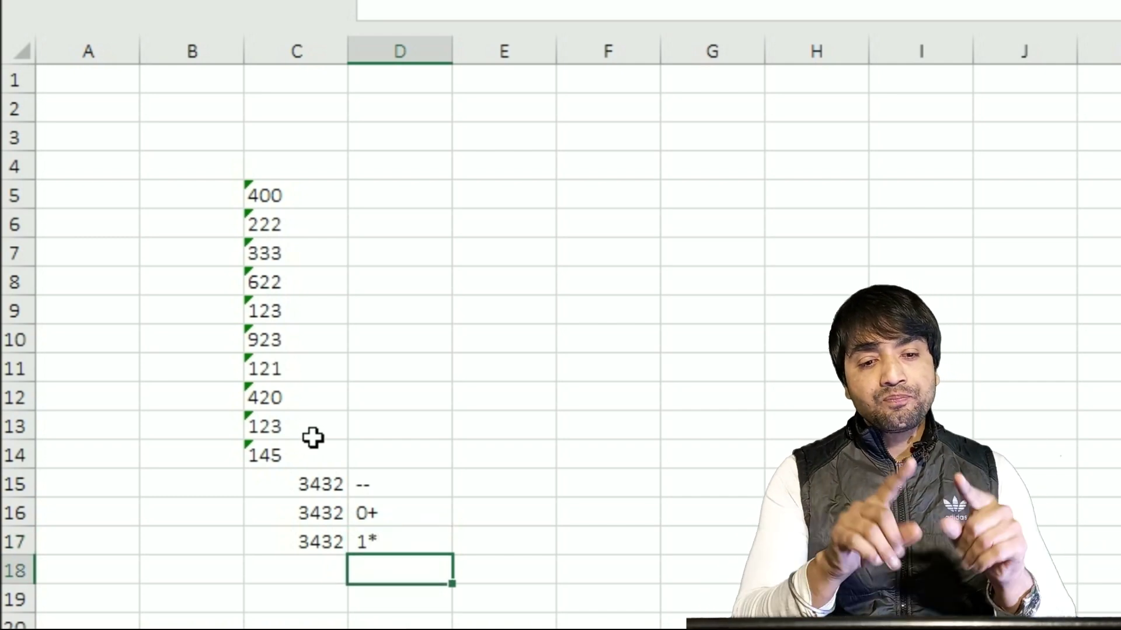
Enter =SUM((C5:C14)/1) as an array formula in C18.
{"action": "key", "text": "Left"}
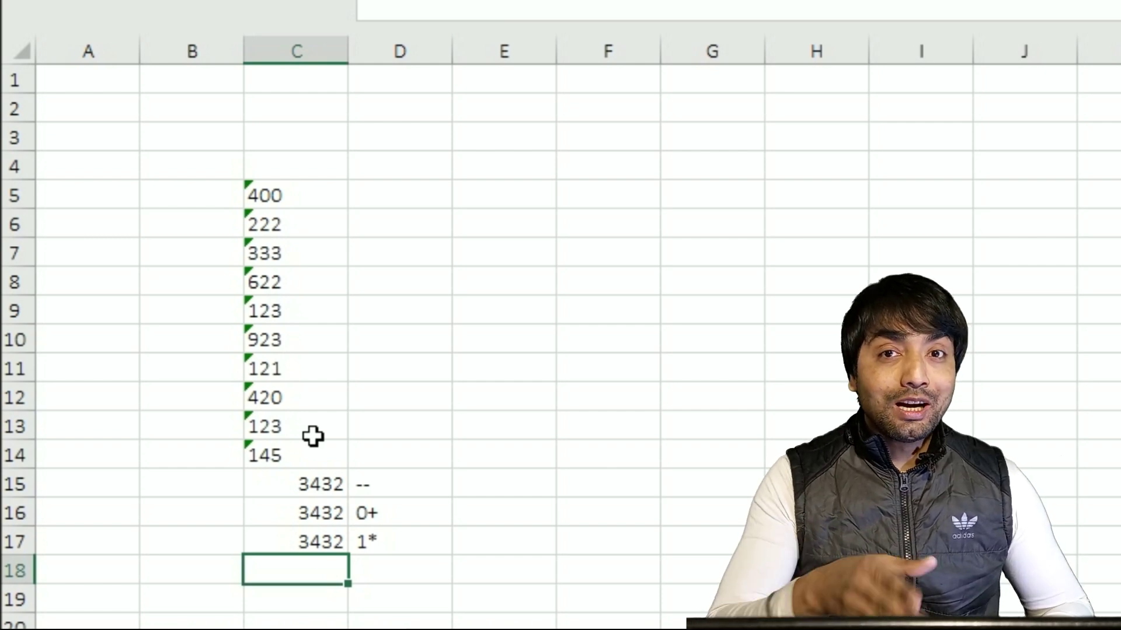
{"action": "type", "text": "=SUM("}
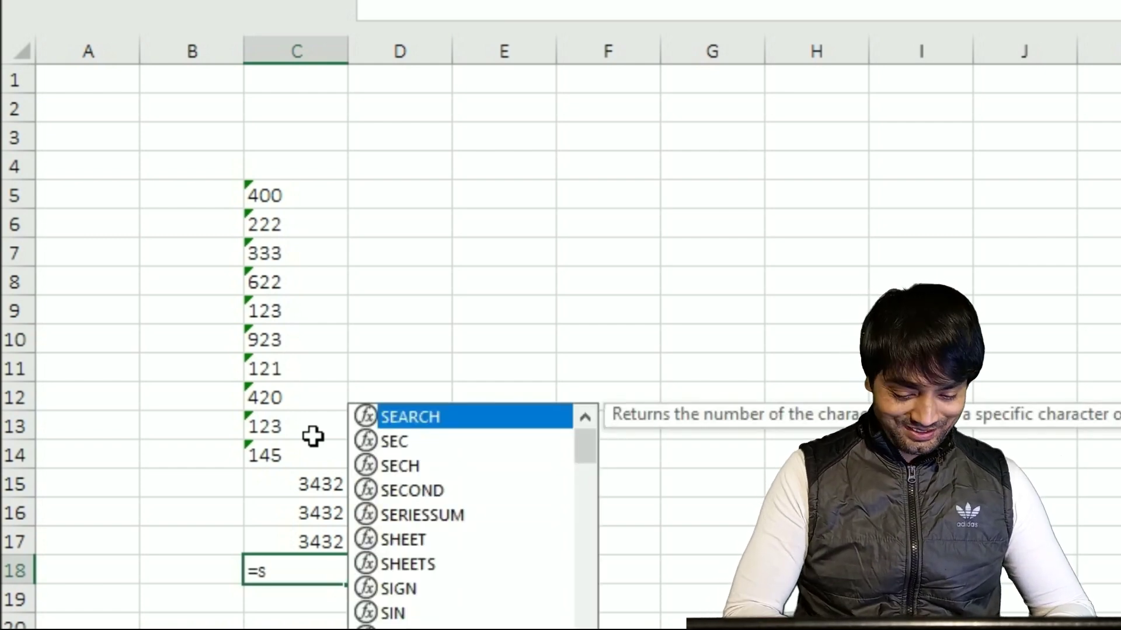
{"action": "type", "text": "("}
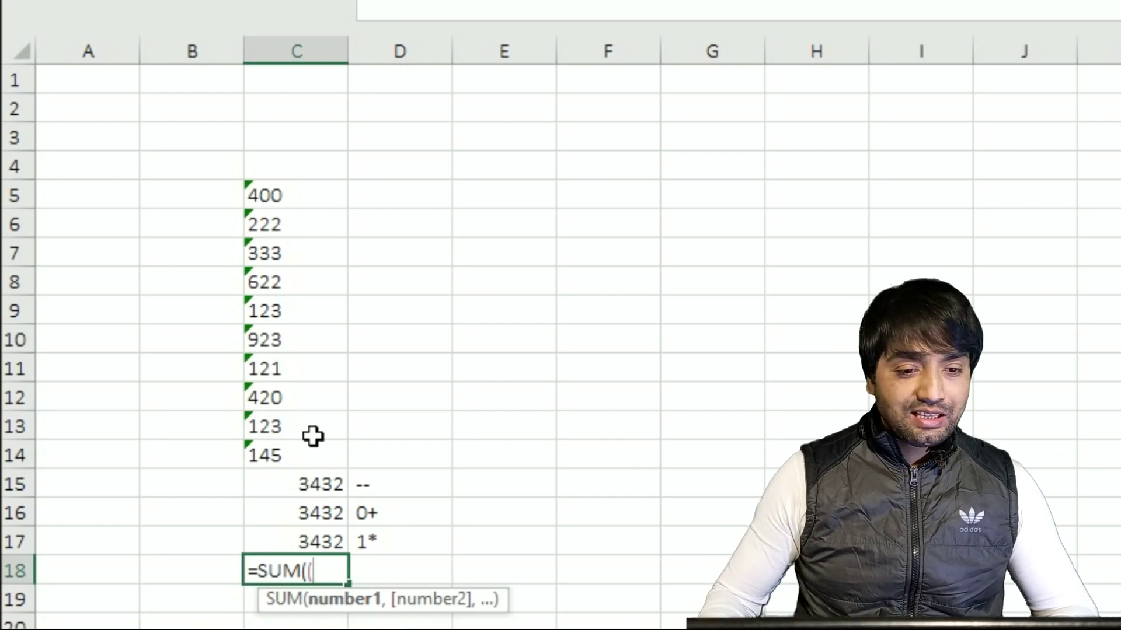
{"action": "left_click_drag", "start_coordinate": [274, 198], "coordinate": [300, 467]}
{"action": "type", "text": ")/"}
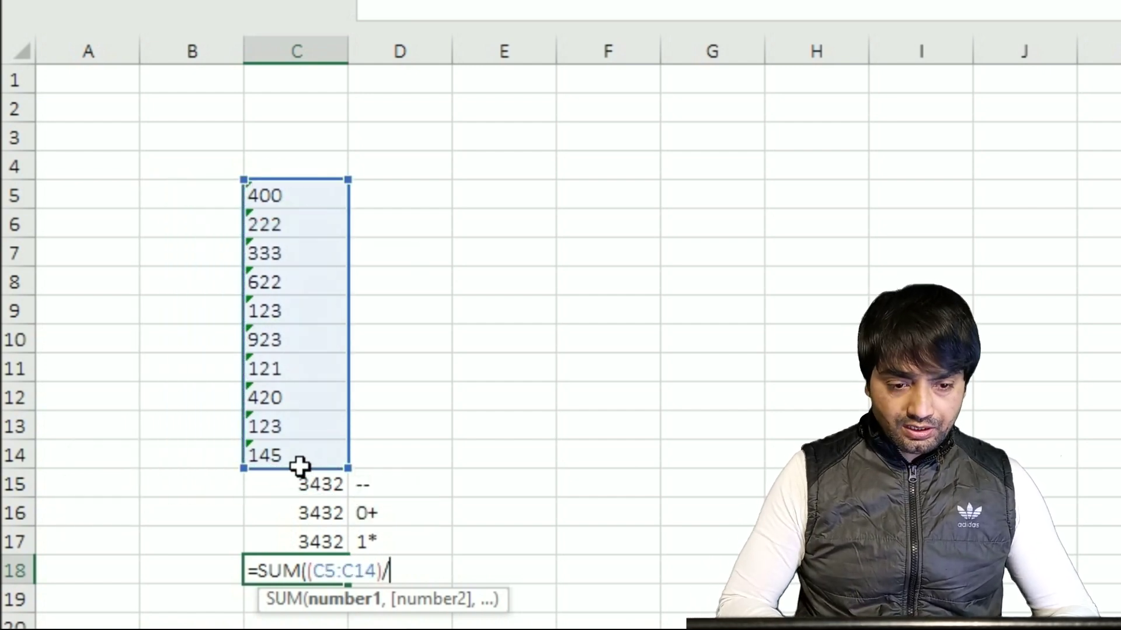
{"action": "type", "text": "1)"}
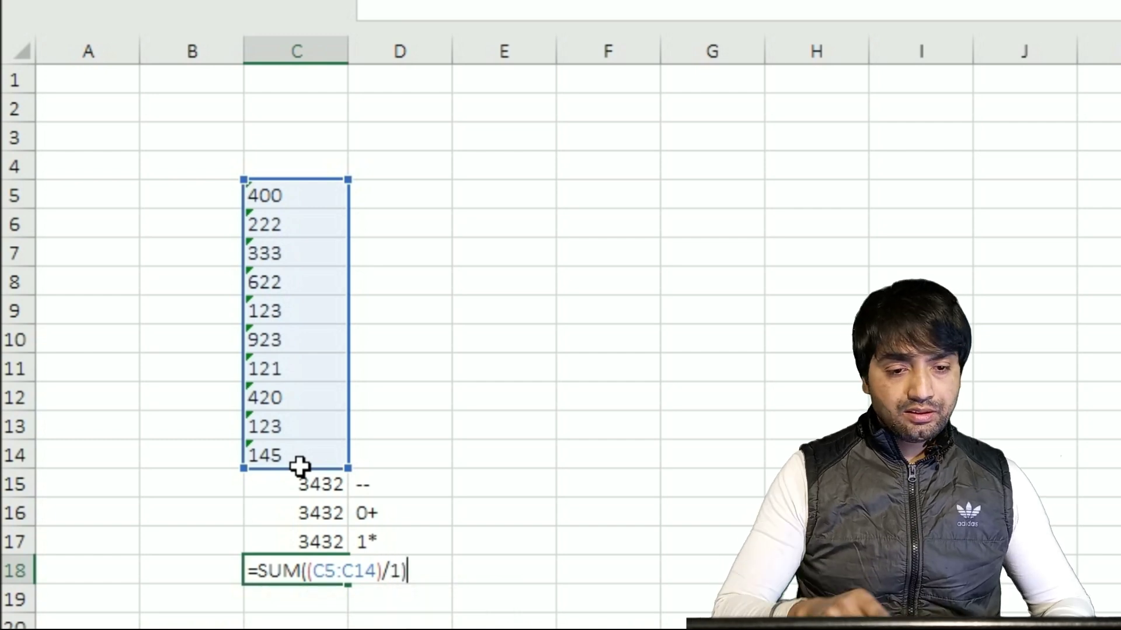
{"action": "key", "text": "Return"}
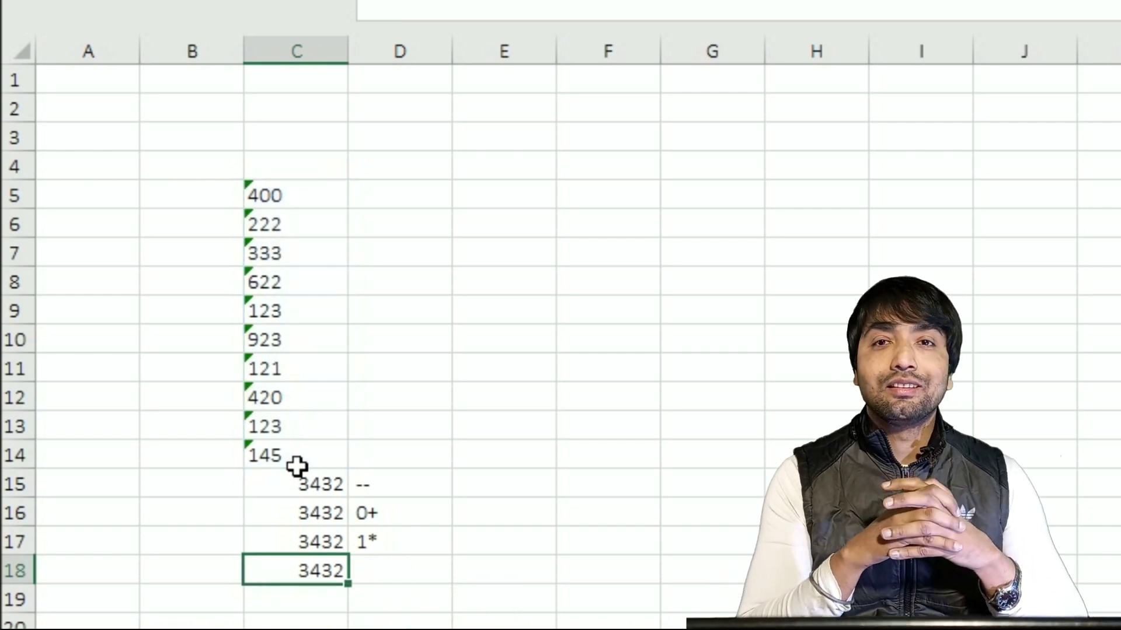
Label the total in C18 with 1/ in the adjacent cell D18.
{"action": "key", "text": "Right"}
{"action": "key", "text": "F2"}
{"action": "type", "text": "1/"}
{"action": "key", "text": "Return"}
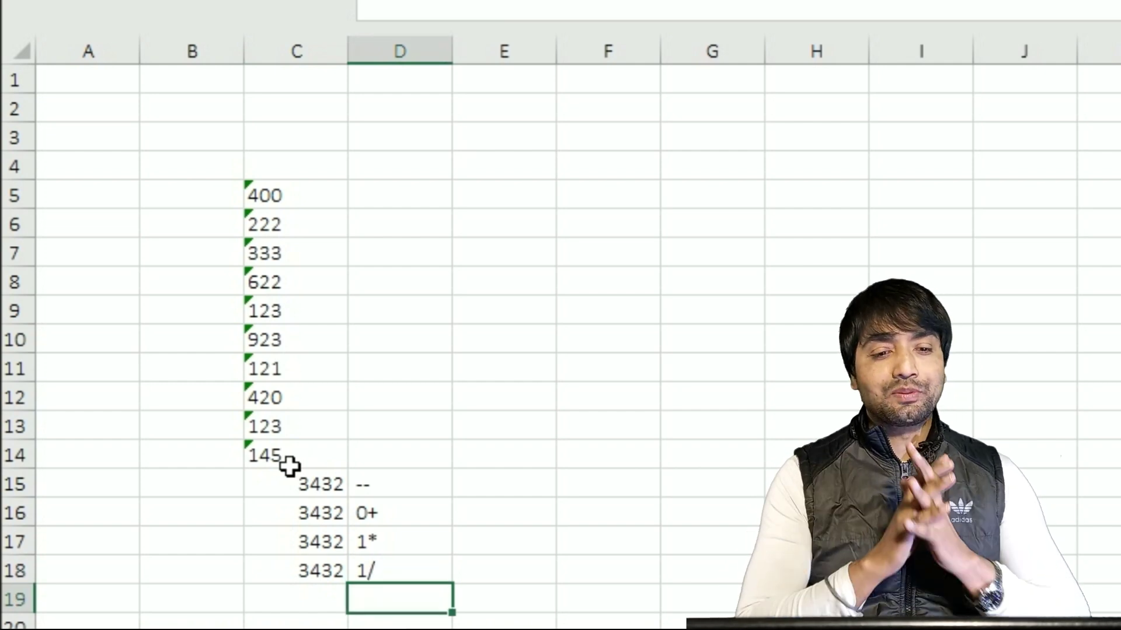
{"action": "key", "text": "Left"}
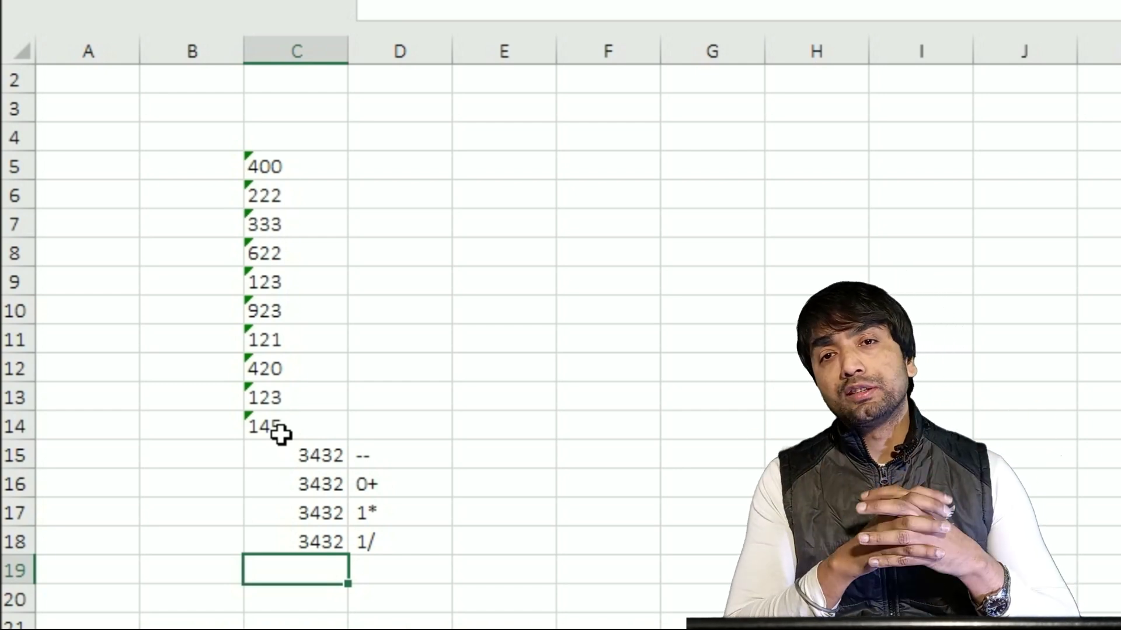
Enter =SUM(VALUE(C5:C14)) as an array formula in C19.
{"action": "type", "text": "=su"}
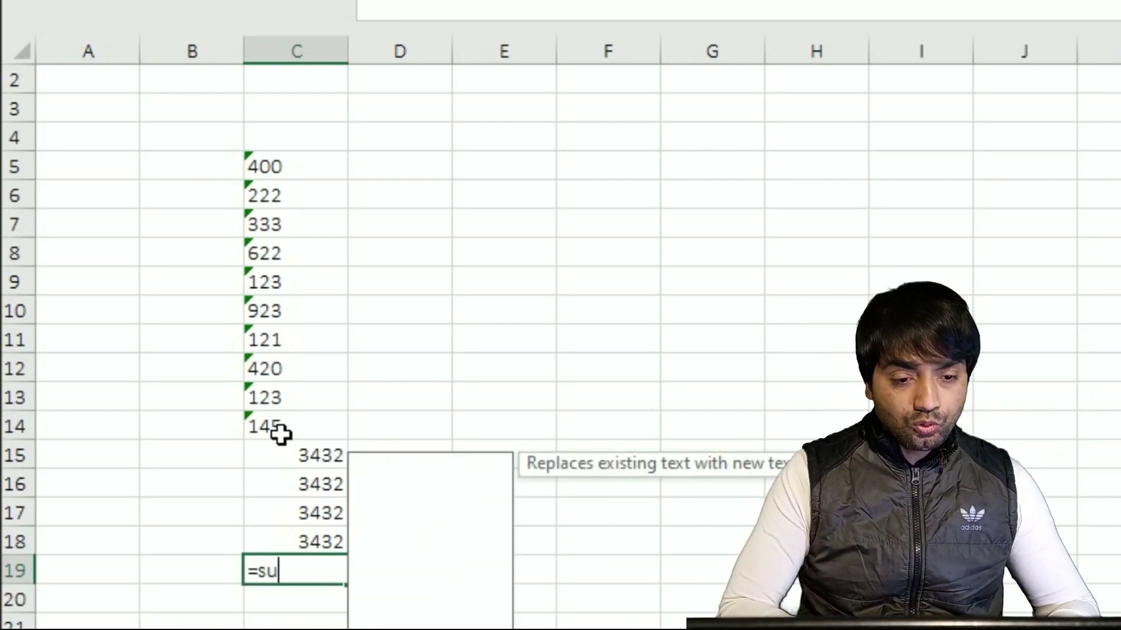
{"action": "key", "text": "Tab"}
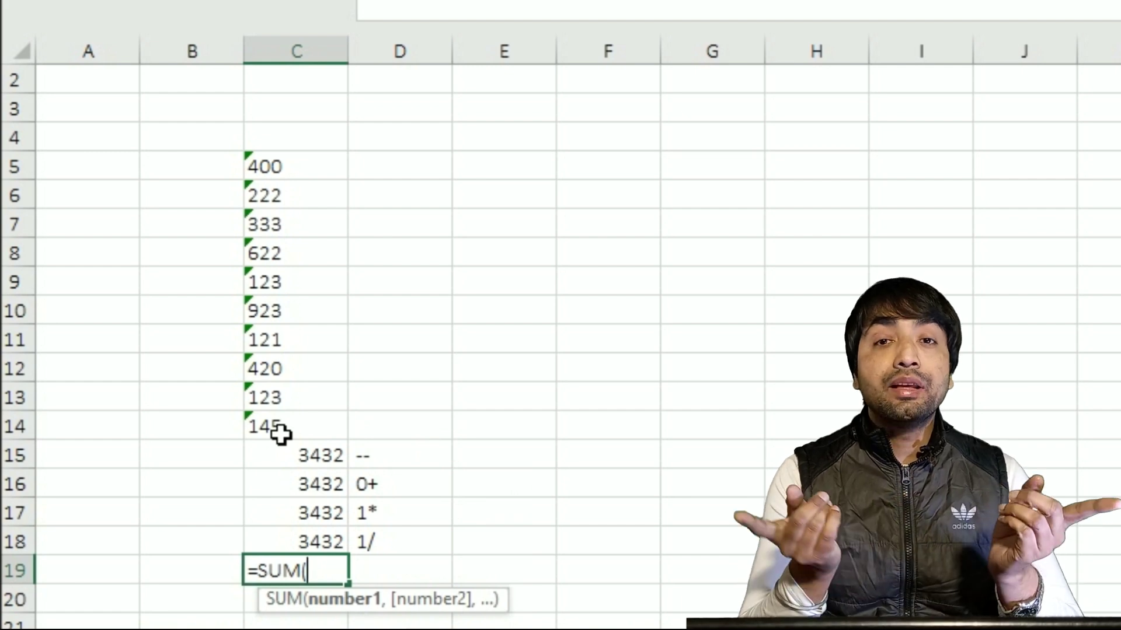
{"action": "type", "text": "value"}
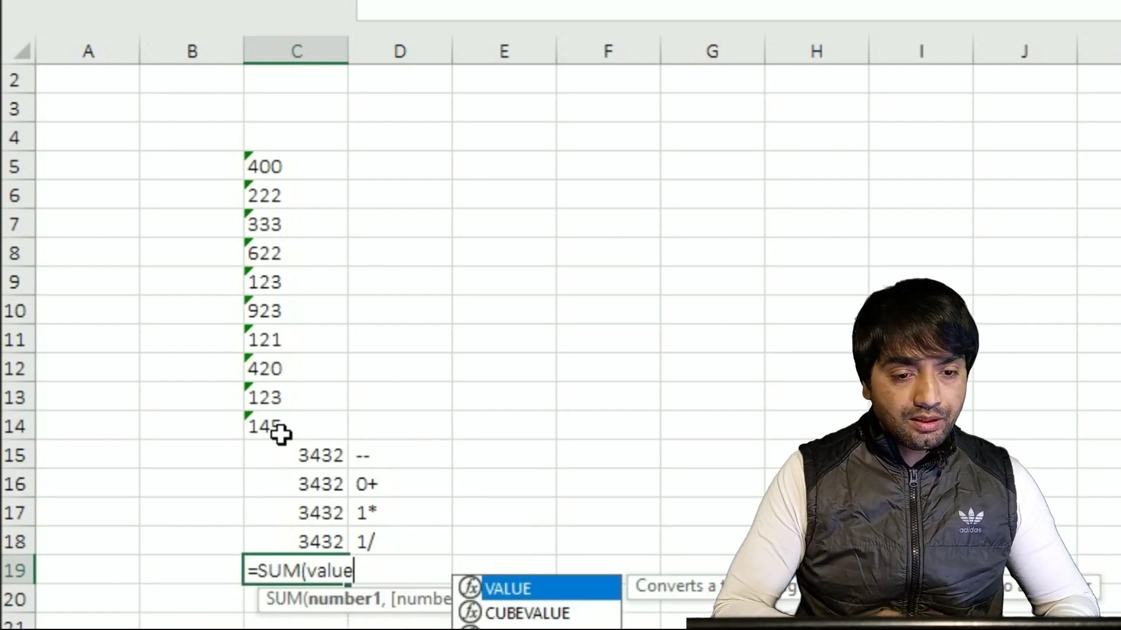
{"action": "key", "text": "Tab"}
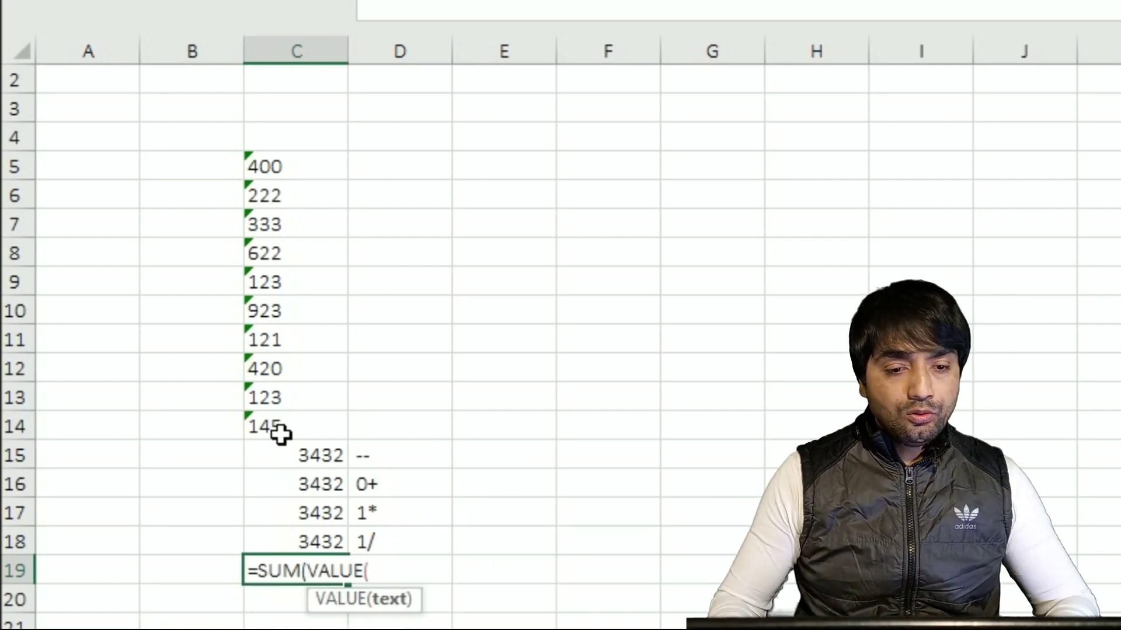
{"action": "left_click_drag", "start_coordinate": [278, 168], "coordinate": [290, 430]}
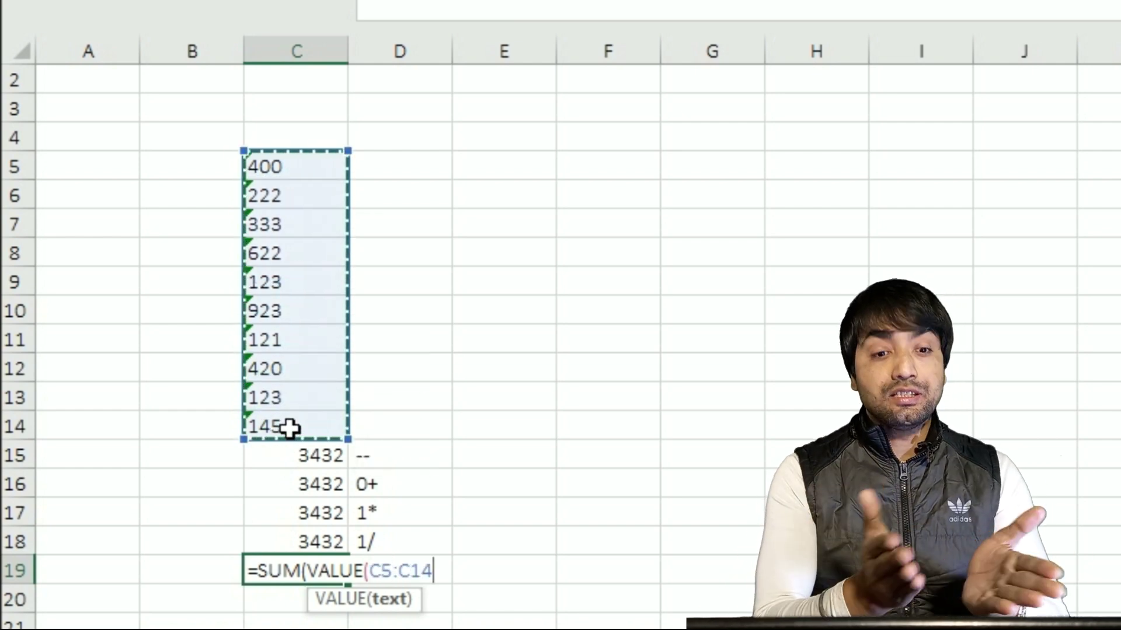
{"action": "type", "text": ")"}
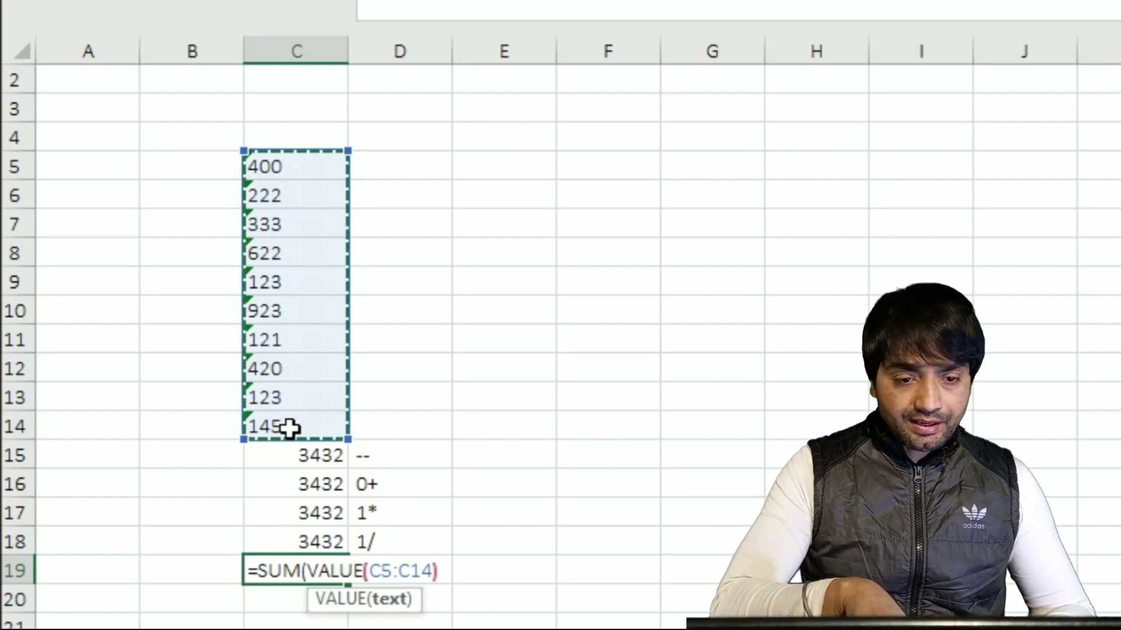
{"action": "type", "text": ")"}
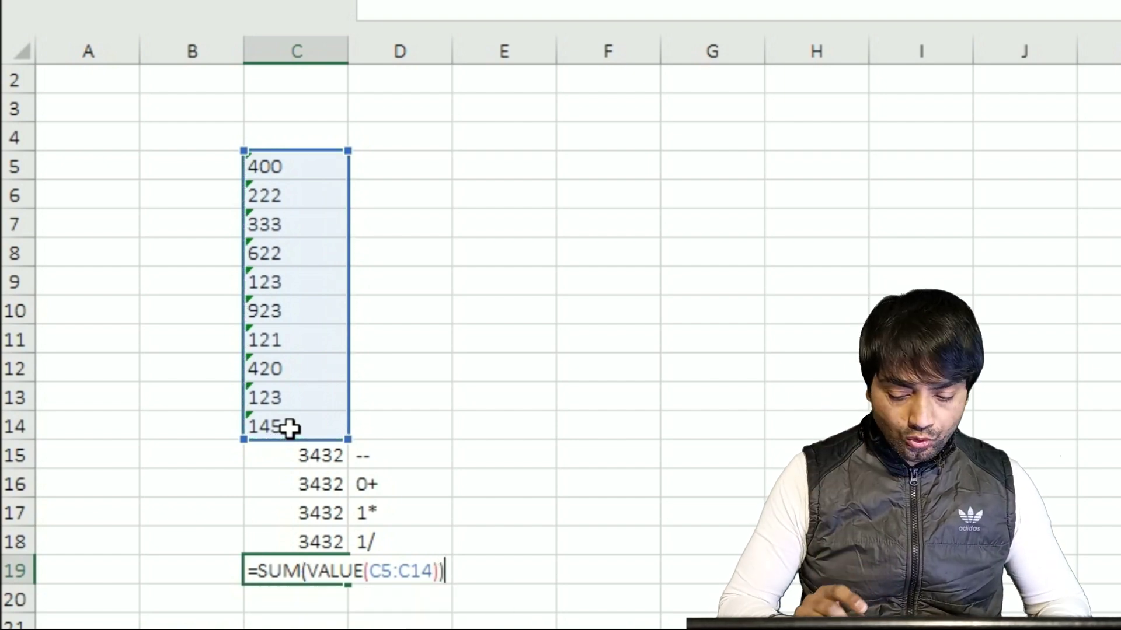
{"action": "key", "text": "ctrl+shift+Return"}
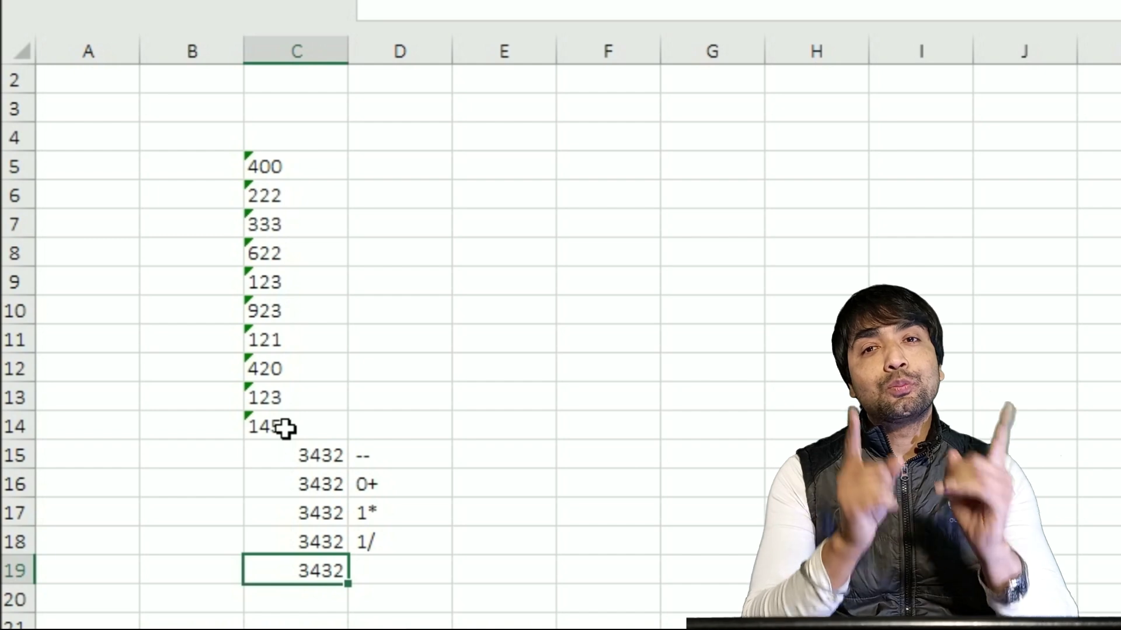
Label the total in C19 with value in the adjacent cell D19.
{"action": "key", "text": "Right"}
{"action": "type", "text": "value"}
{"action": "key", "text": "Return"}
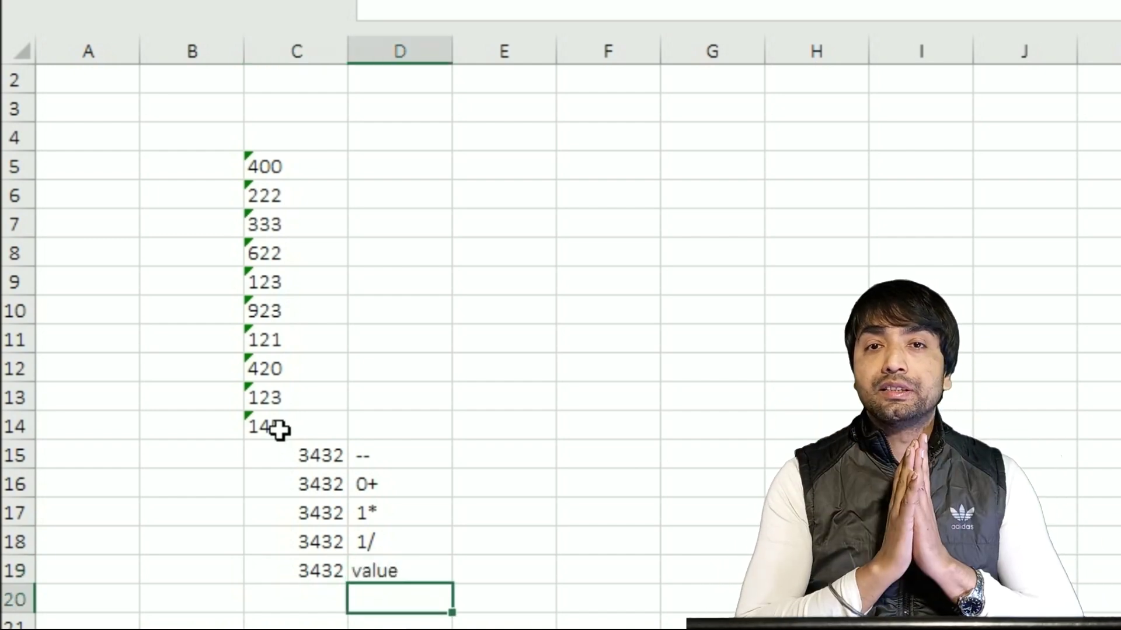
Enter =SUM(INT(C5:C14)) in C20 to total the numbers stored as text.
{"action": "key", "text": "Left"}
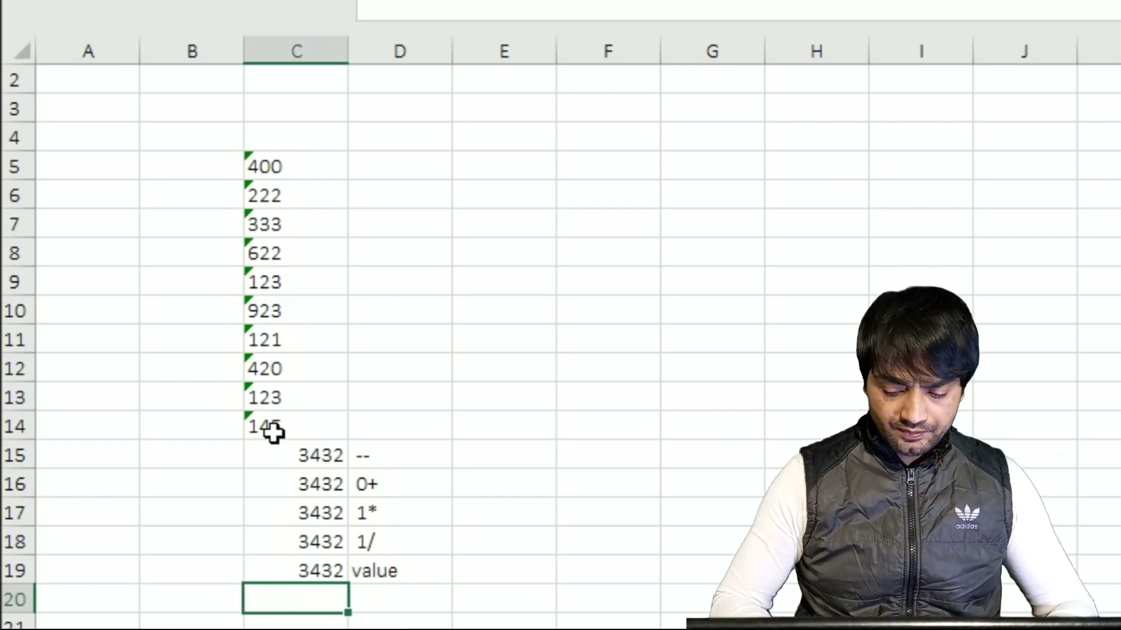
{"action": "key", "text": "Down"}
{"action": "key", "text": "Down"}
{"action": "key", "text": "Up"}
{"action": "key", "text": "Up"}
{"action": "key", "text": "Up"}
{"action": "key", "text": "Down"}
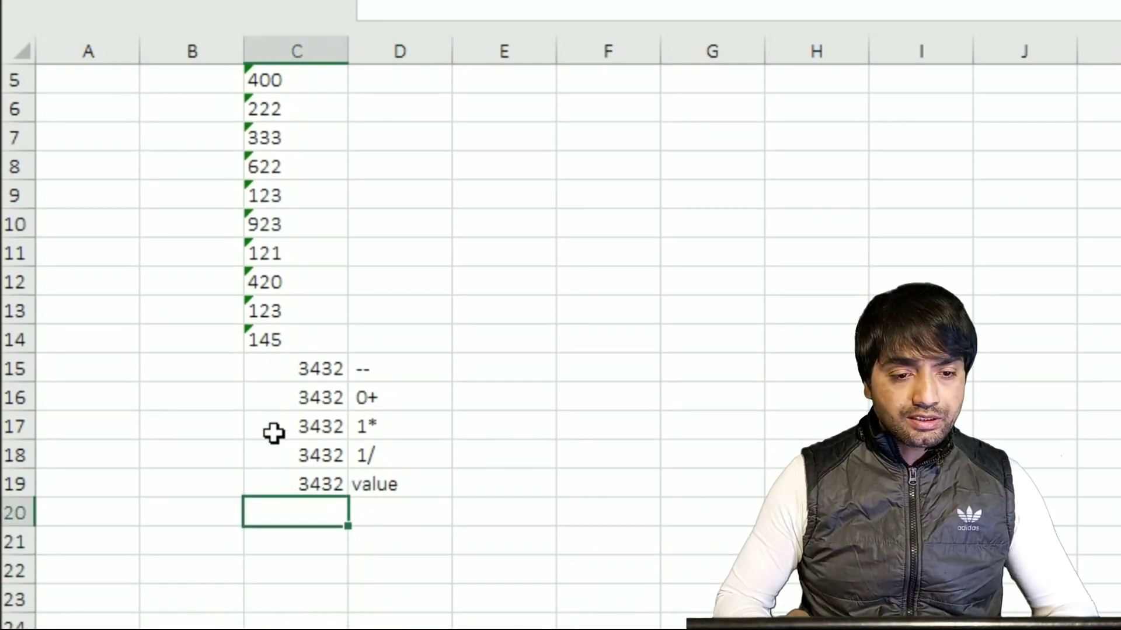
{"action": "type", "text": "=su"}
{"action": "key", "text": "Tab"}
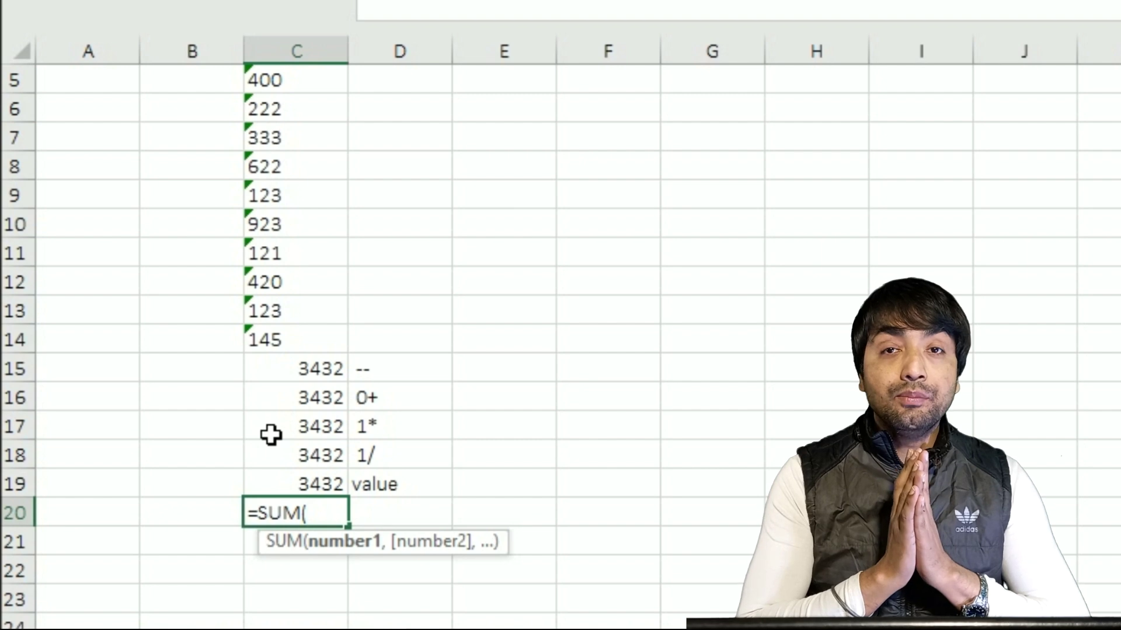
{"action": "type", "text": "int"}
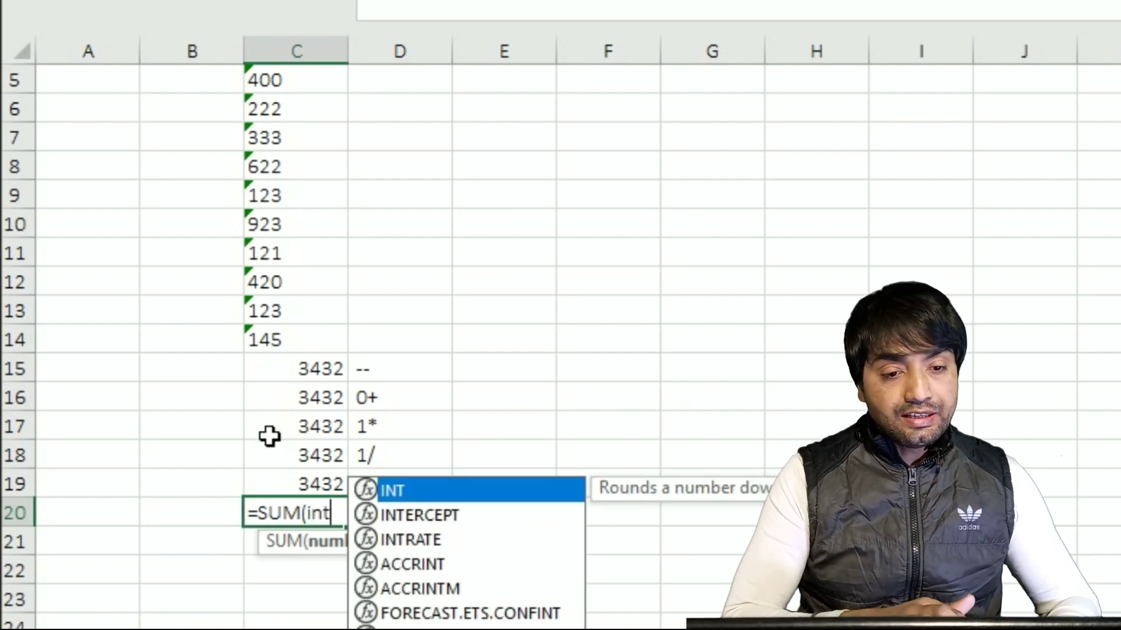
{"action": "key", "text": "Tab"}
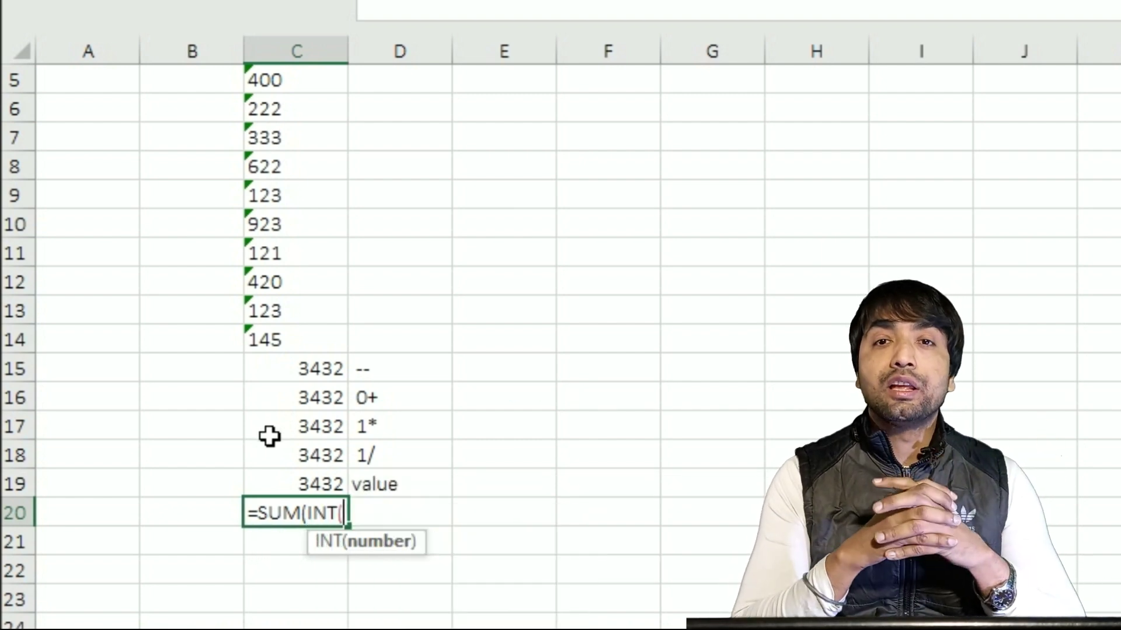
{"action": "left_click", "coordinate": [314, 227]}
{"action": "key", "text": "Up"}
{"action": "key", "text": "Up"}
{"action": "key", "text": "Up"}
{"action": "key", "text": "Up"}
{"action": "key", "text": "Up"}
{"action": "key", "text": "Up"}
{"action": "key", "text": "Up"}
{"action": "key", "text": "Up"}
{"action": "key", "text": "Down"}
{"action": "key", "text": "Down"}
{"action": "key", "text": "Down"}
{"action": "key", "text": "ctrl+shift+Down"}
{"action": "key", "text": "shift+Up"}
{"action": "key", "text": "shift+Up"}
{"action": "key", "text": "shift+Up"}
{"action": "key", "text": "shift+Up"}
{"action": "key", "text": "shift+Up"}
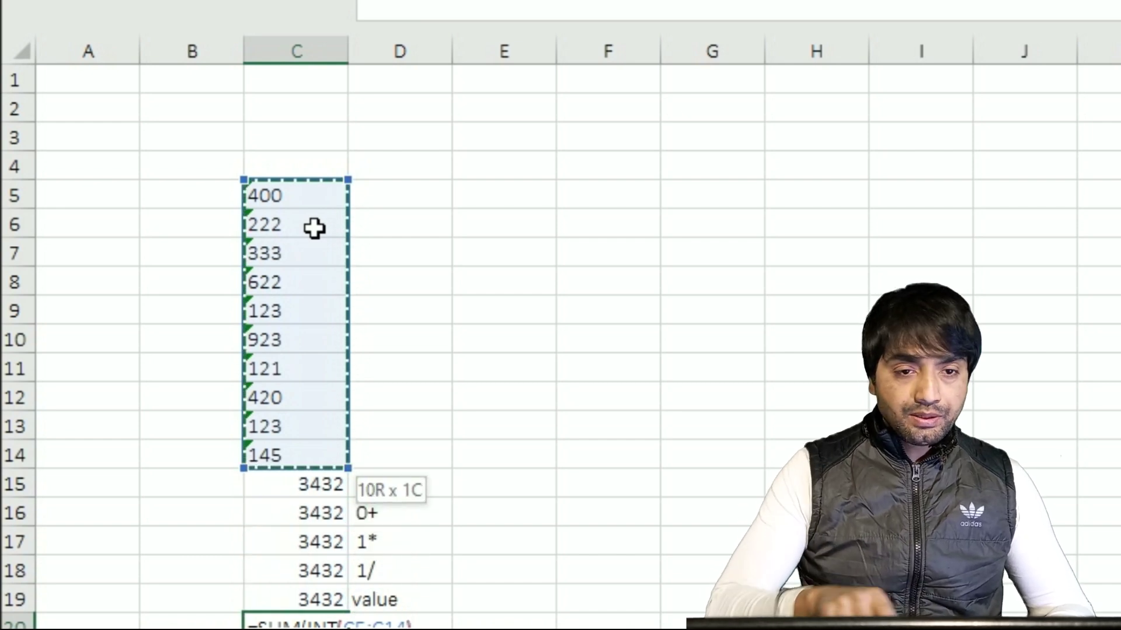
{"action": "type", "text": "))"}
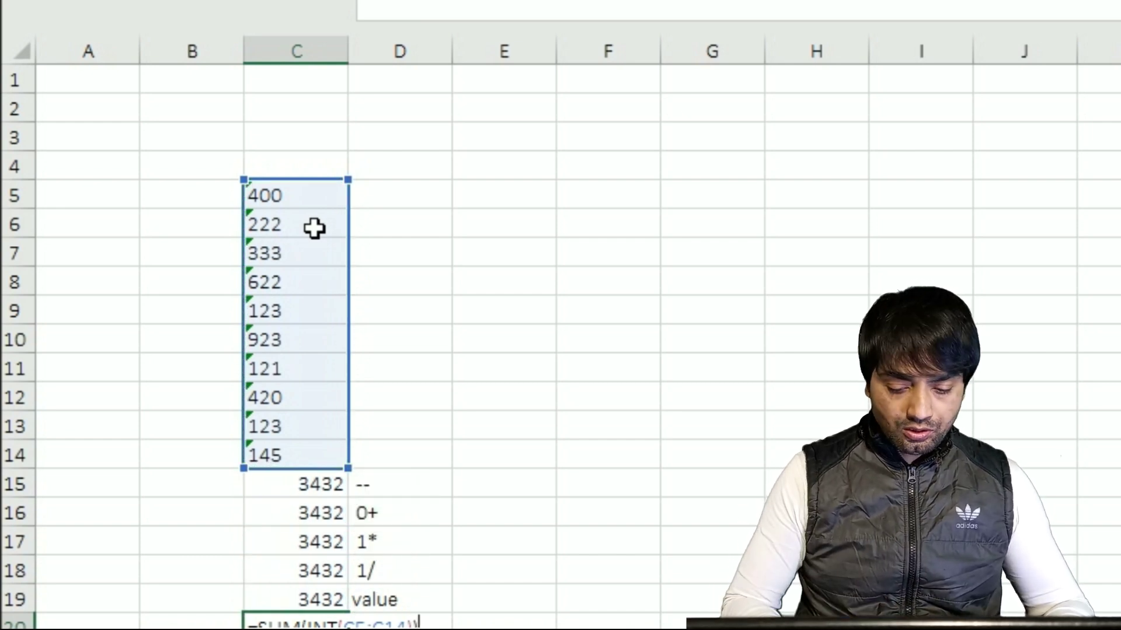
{"action": "key", "text": "Return"}
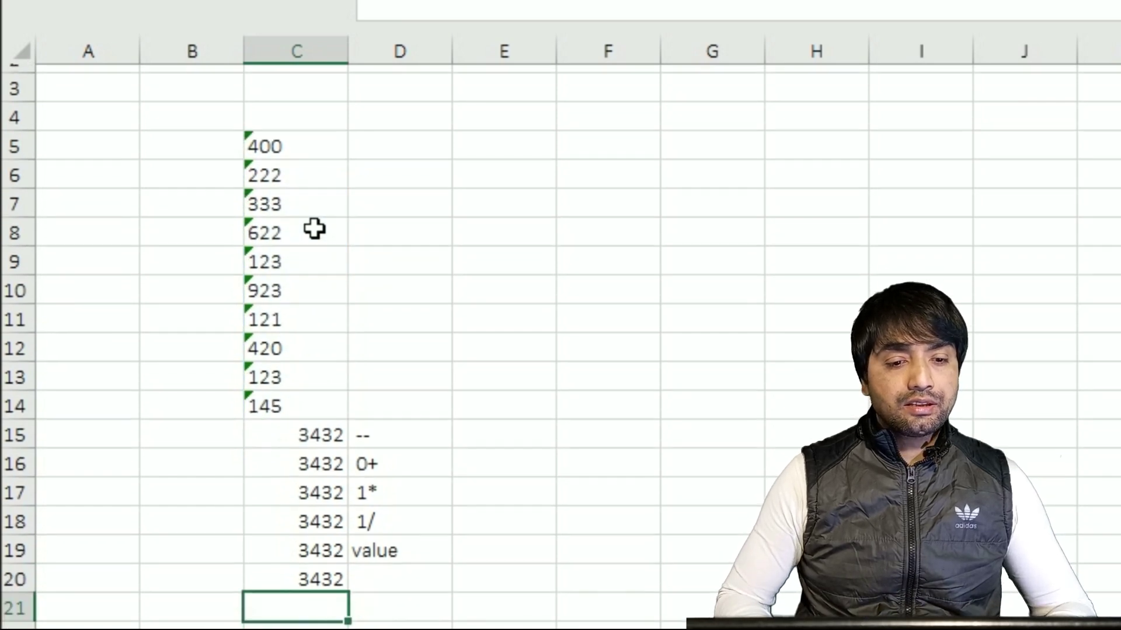
Label the total in C20 with int in the adjacent cell D20.
{"action": "key", "text": "Up"}
{"action": "key", "text": "Right"}
{"action": "type", "text": "int"}
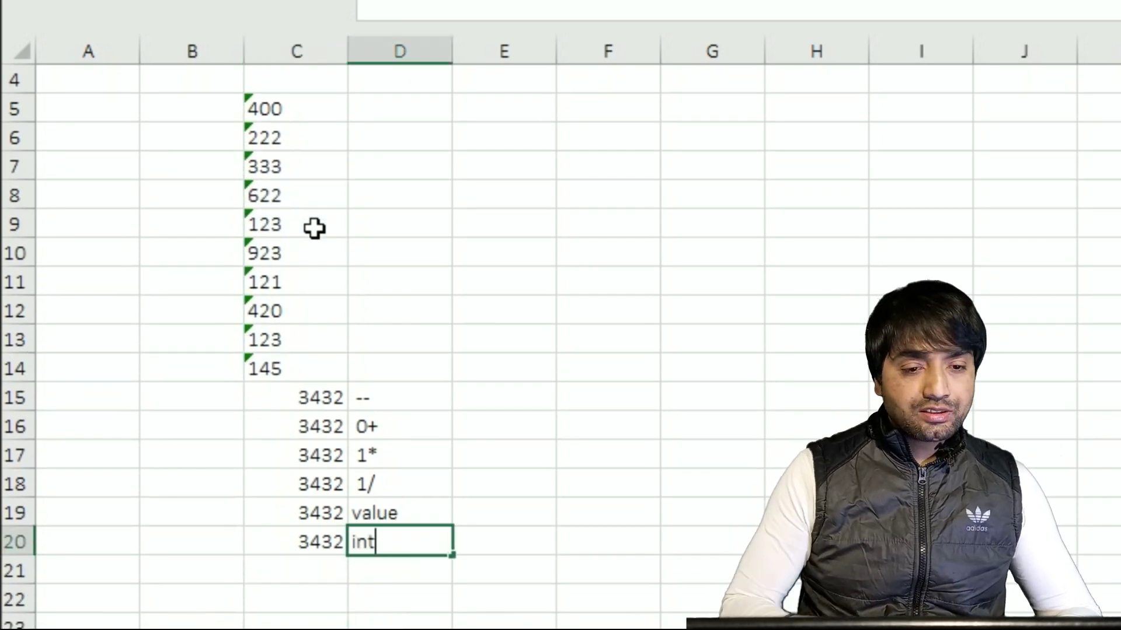
{"action": "key", "text": "Return"}
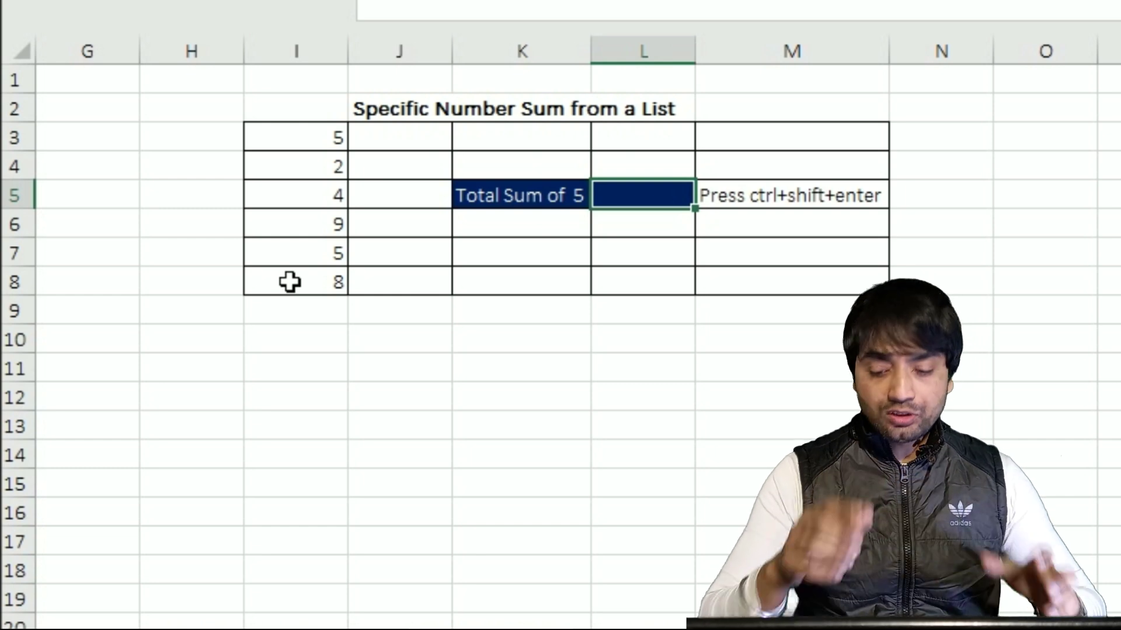
Enter =SUM(($I$3:$I$8=5)*($I$3:$I$8)) as an array formula in L5 to total only the fives in the list.
{"action": "type", "text": "=sum"}
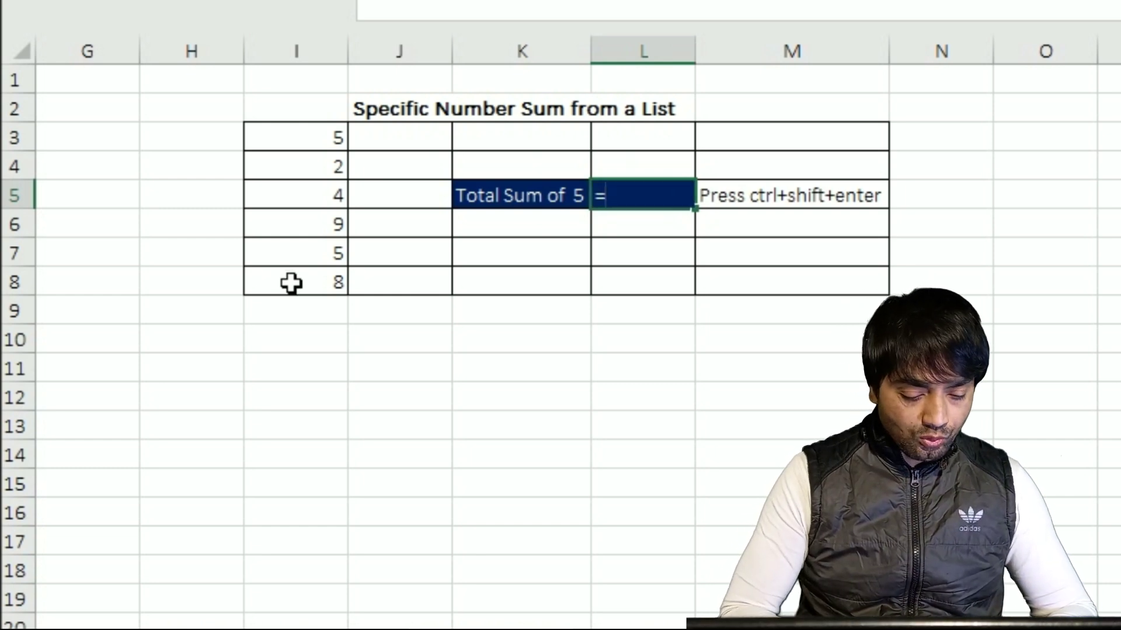
{"action": "key", "text": "Tab"}
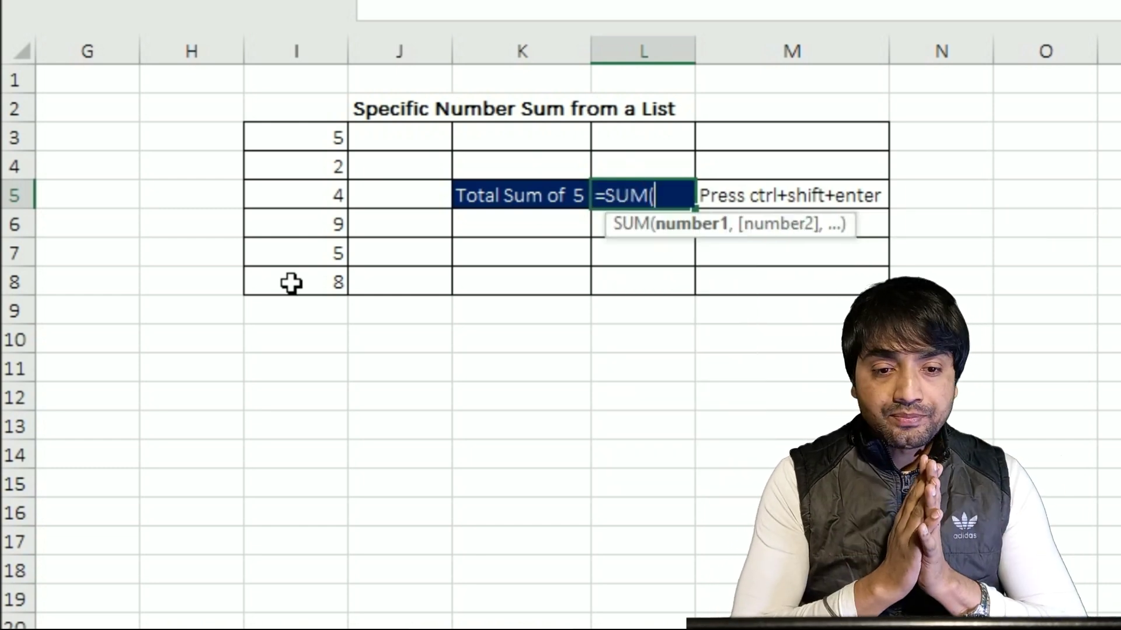
{"action": "type", "text": "("}
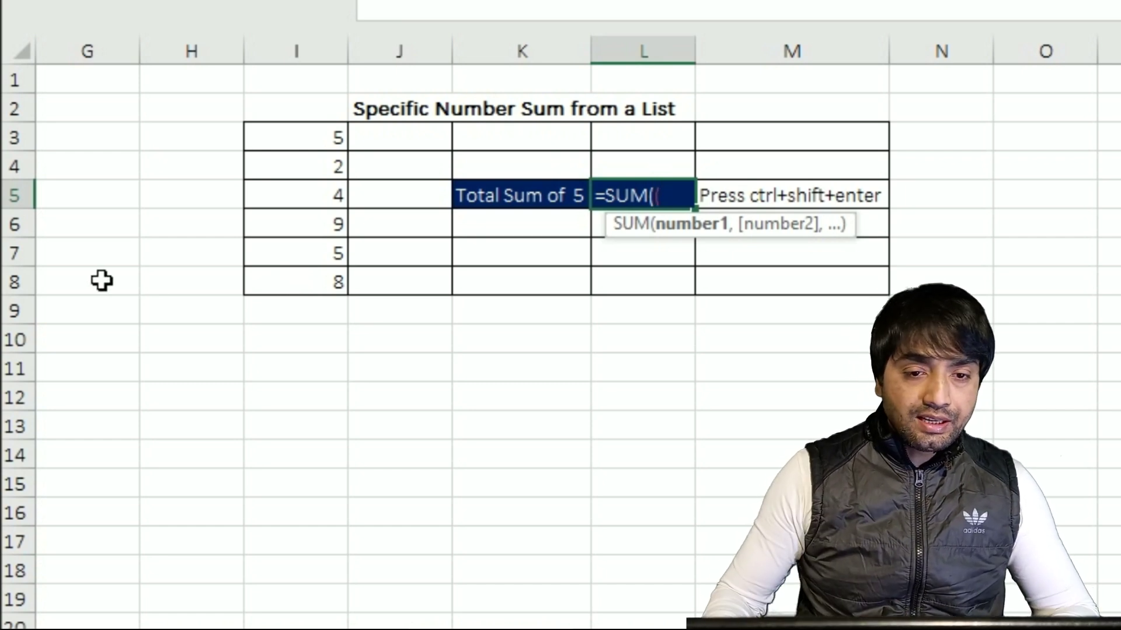
{"action": "left_click_drag", "start_coordinate": [342, 146], "coordinate": [344, 286]}
{"action": "key", "text": "F4"}
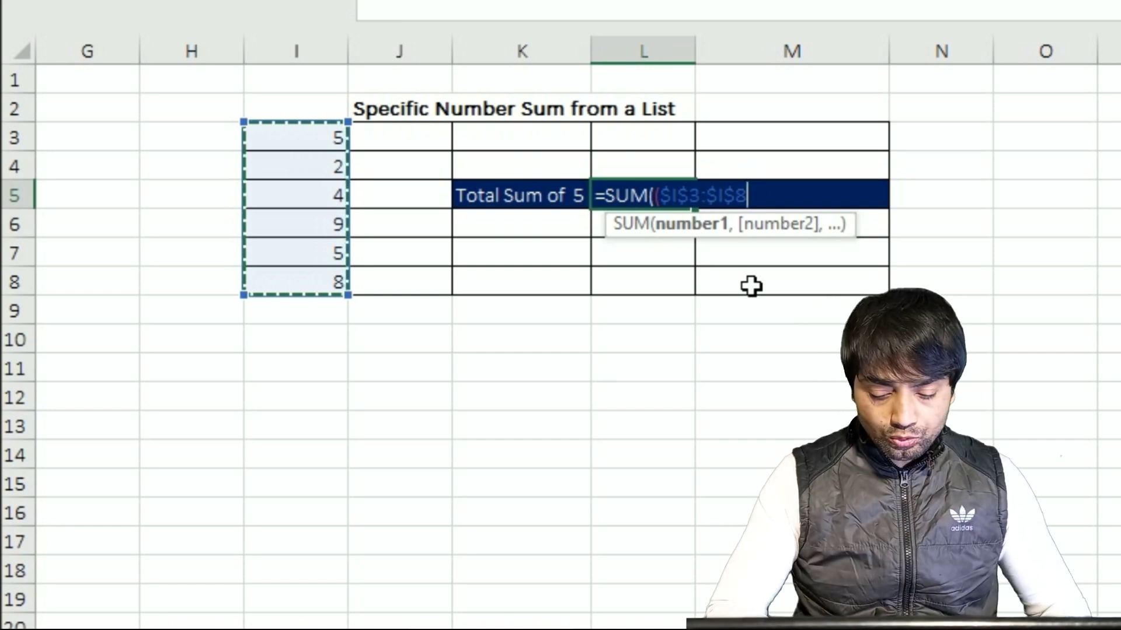
{"action": "type", "text": "=5)"}
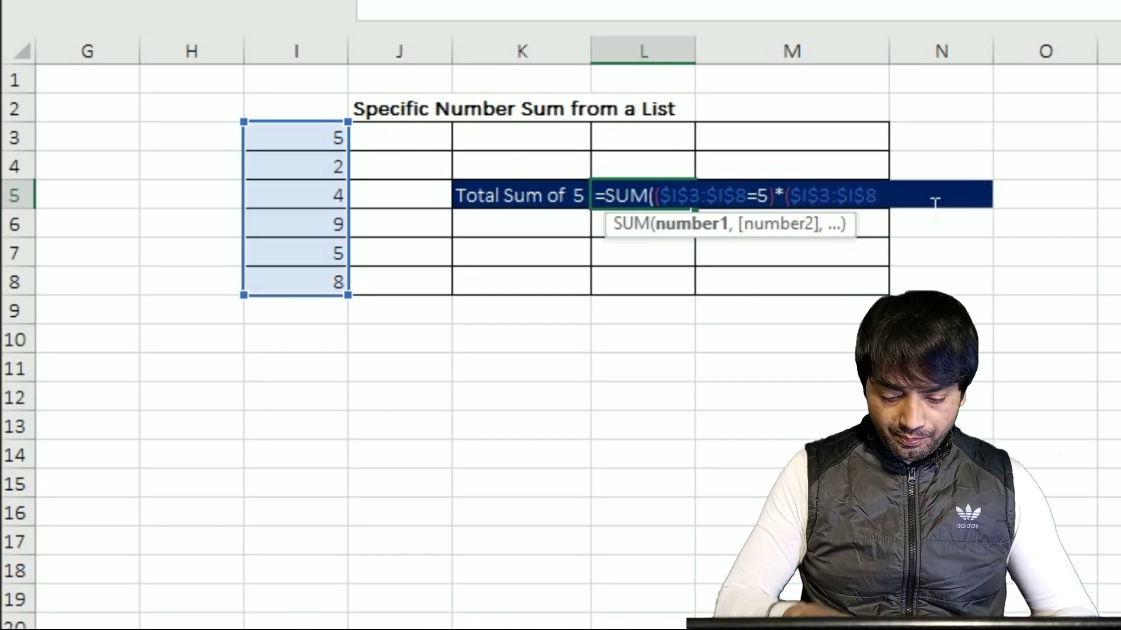
{"action": "type", "text": ")"}
{"action": "type", "text": ")"}
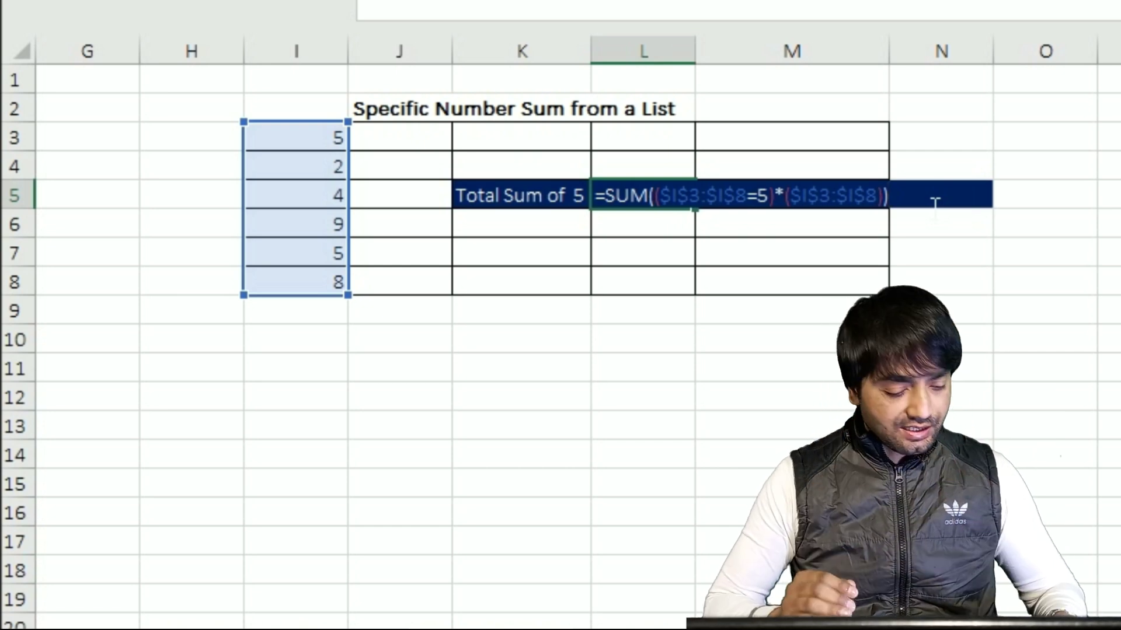
{"action": "key", "text": "ctrl+shift+Return"}
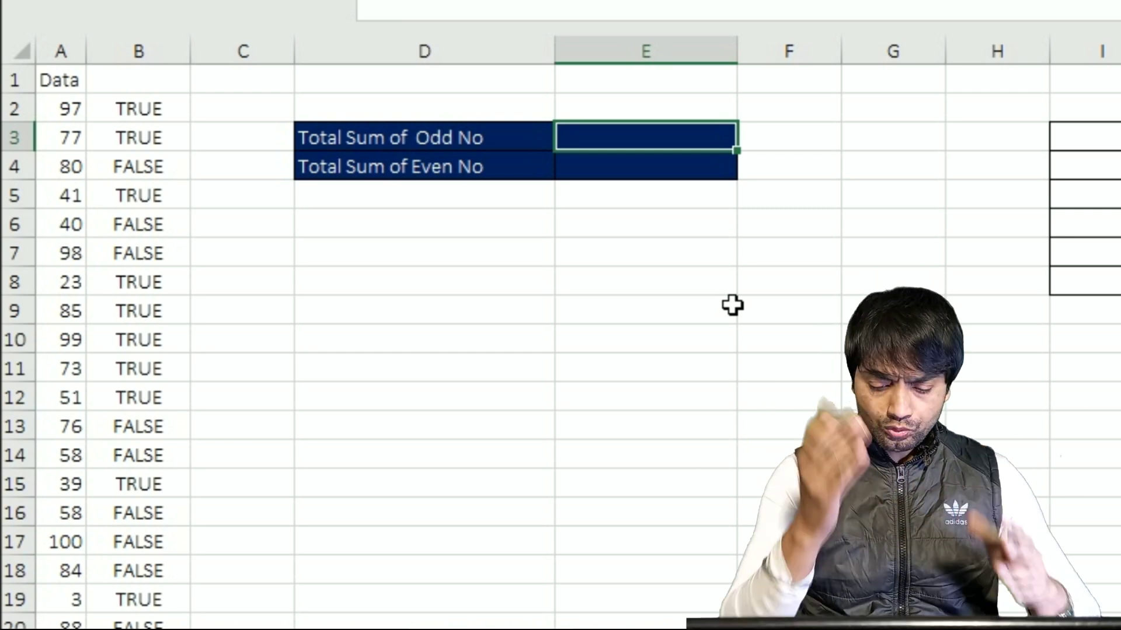
Begin a SUM formula in E3 with MOD($A$2:$A$36,2) to test the numbers in column A for division by 2.
{"action": "type", "text": "=sum"}
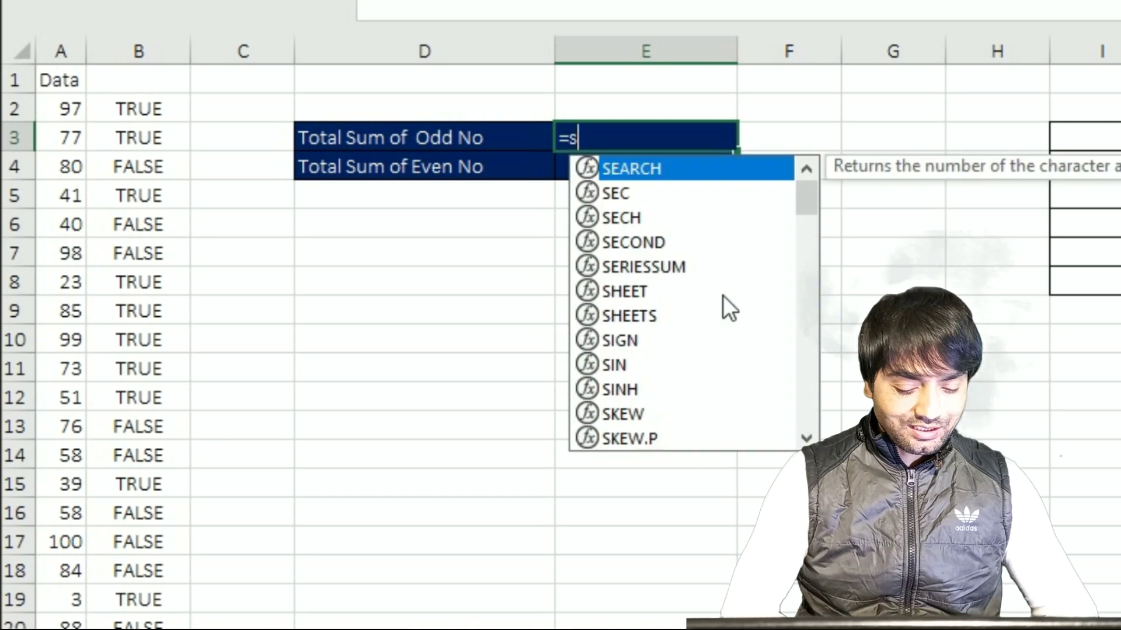
{"action": "key", "text": "Tab"}
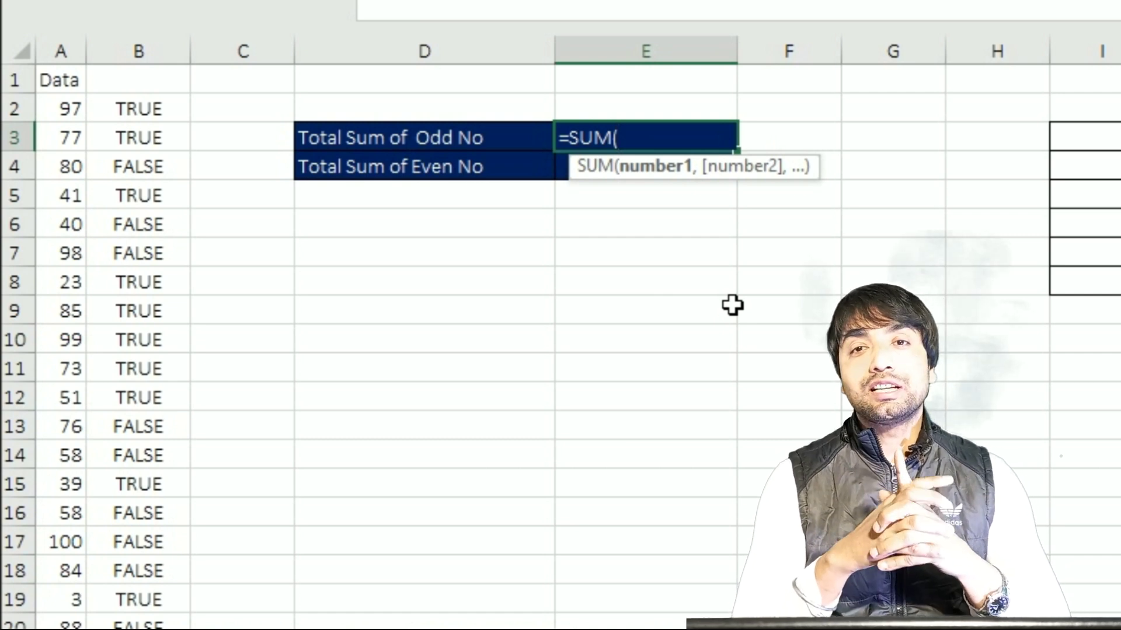
{"action": "type", "text": "moid"}
{"action": "key", "text": "BackSpace"}
{"action": "key", "text": "BackSpace"}
{"action": "type", "text": "d"}
{"action": "key", "text": "Tab"}
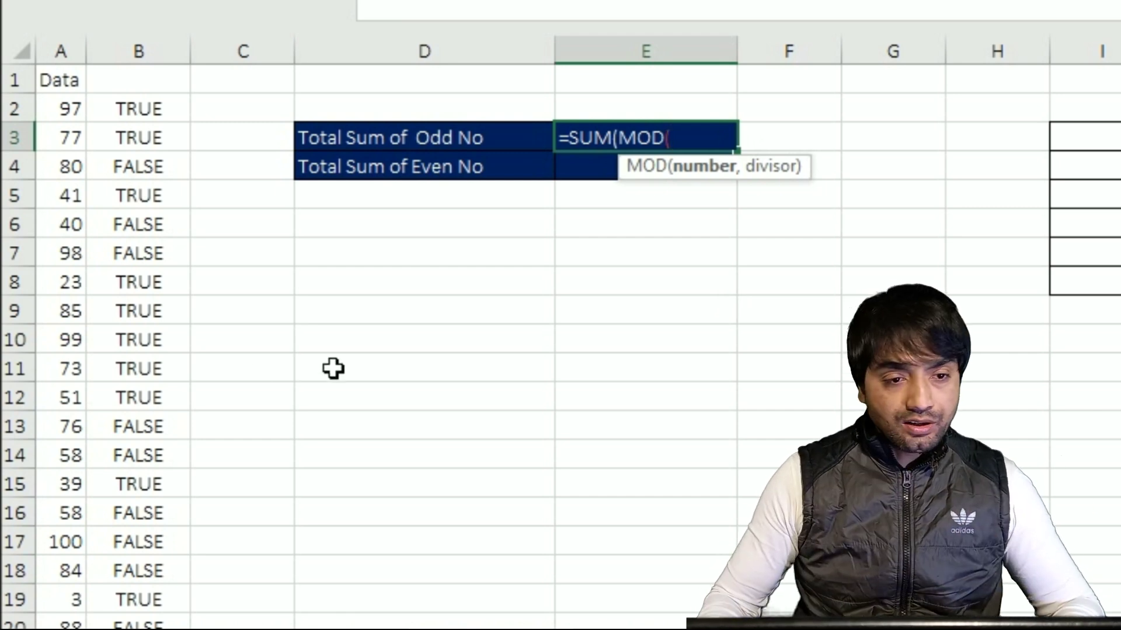
{"action": "left_click", "coordinate": [71, 112]}
{"action": "key", "text": "ctrl+shift+Down"}
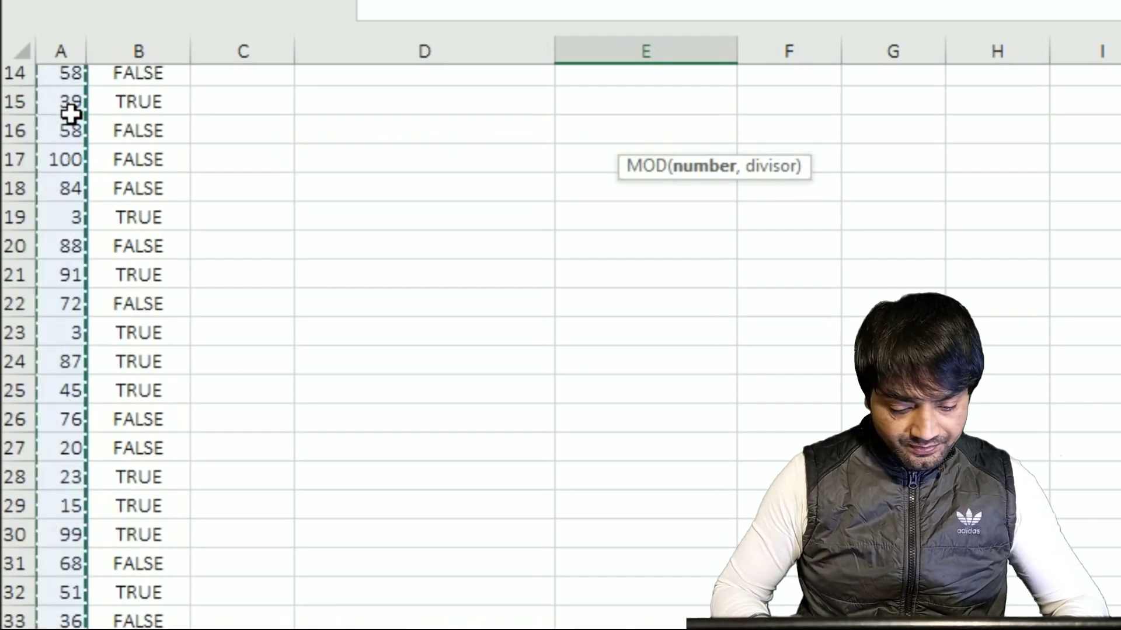
{"action": "scroll", "coordinate": [71, 112], "scroll_direction": "up", "scroll_amount": 10}
{"action": "key", "text": "F4"}
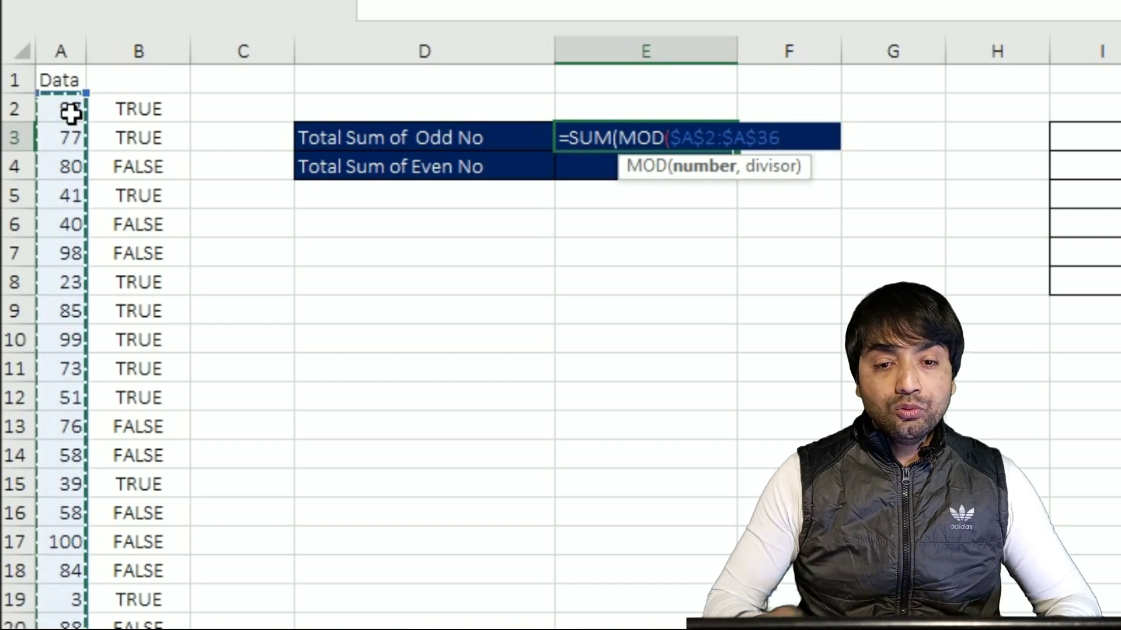
{"action": "type", "text": ","}
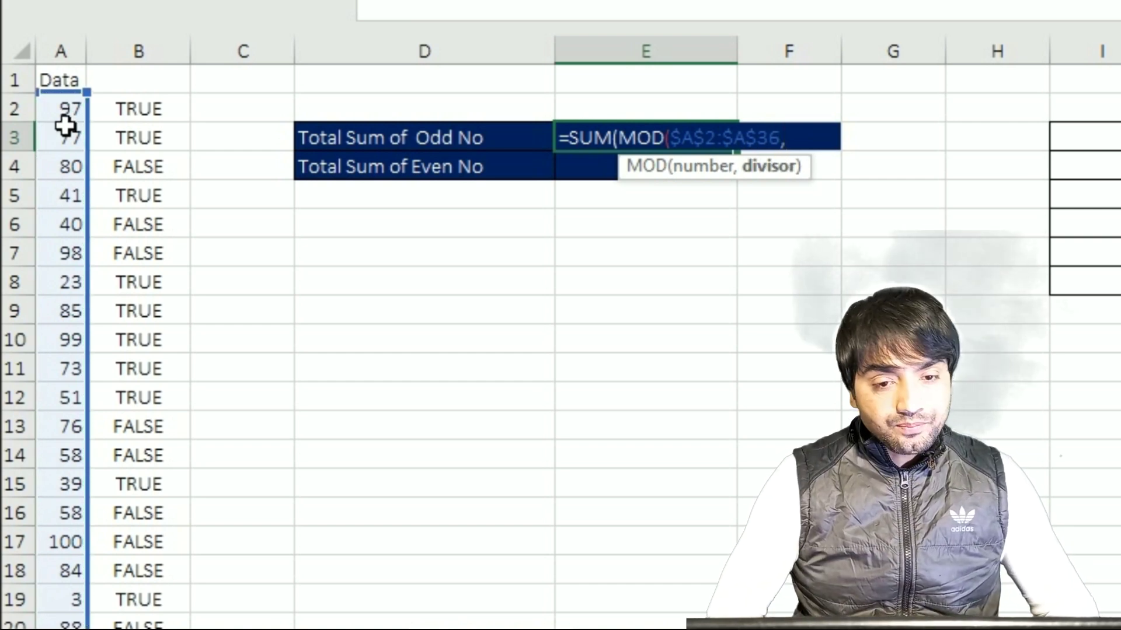
{"action": "type", "text": "2"}
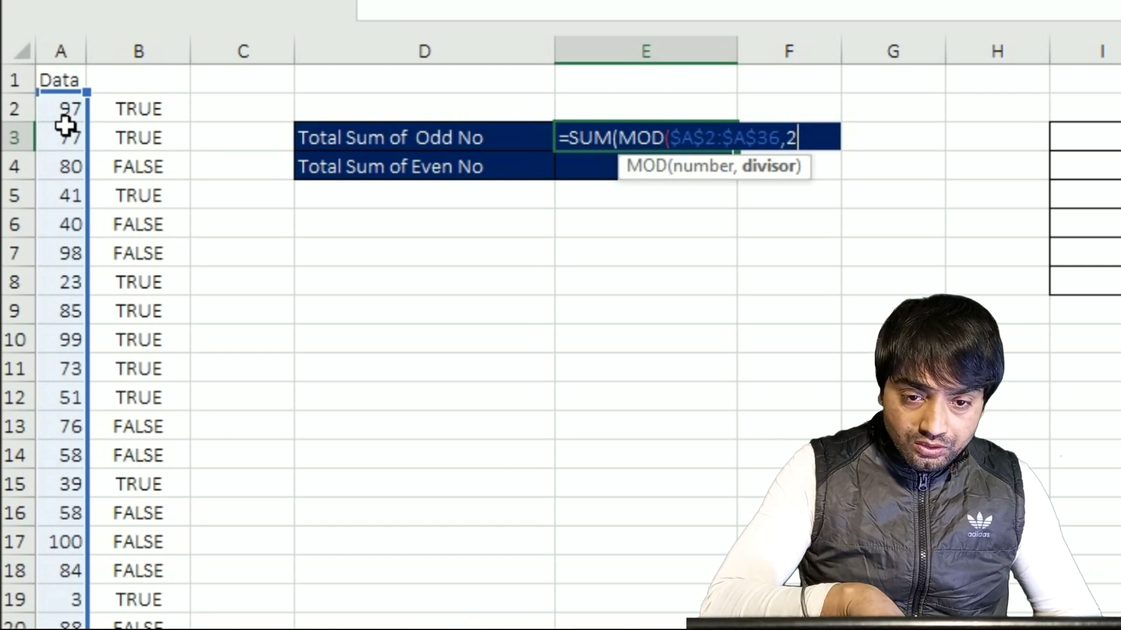
{"action": "type", "text": ")"}
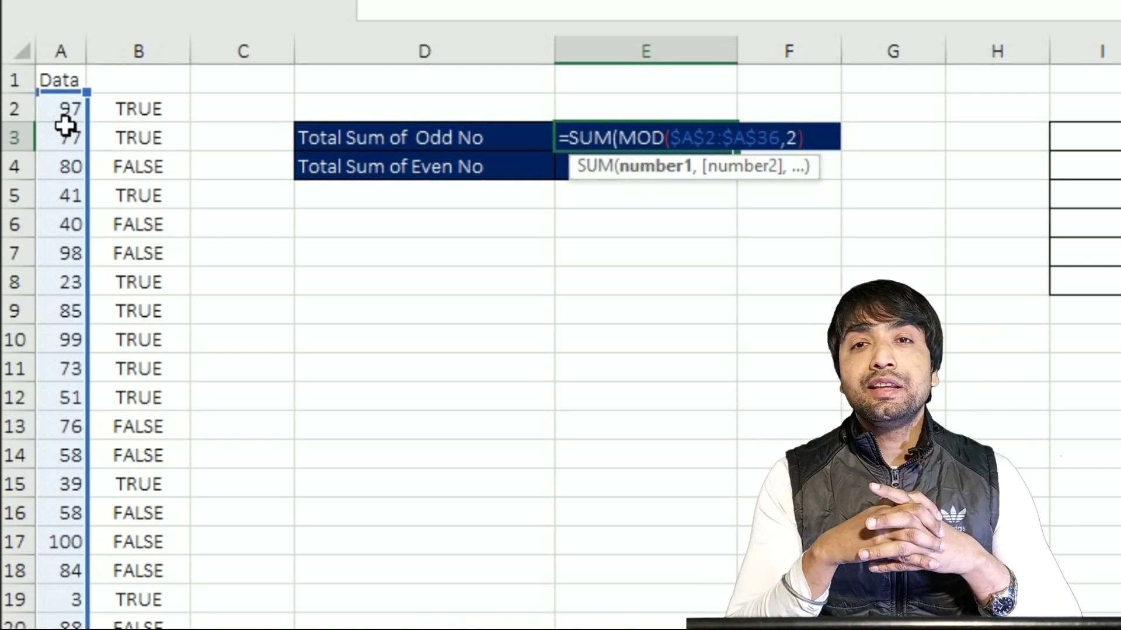
Complete E3 as the array formula =SUM((MOD($A$2:$A$36,2)=1)*($A$2:$A$36)) to total the odd numbers.
{"action": "type", "text": "="}
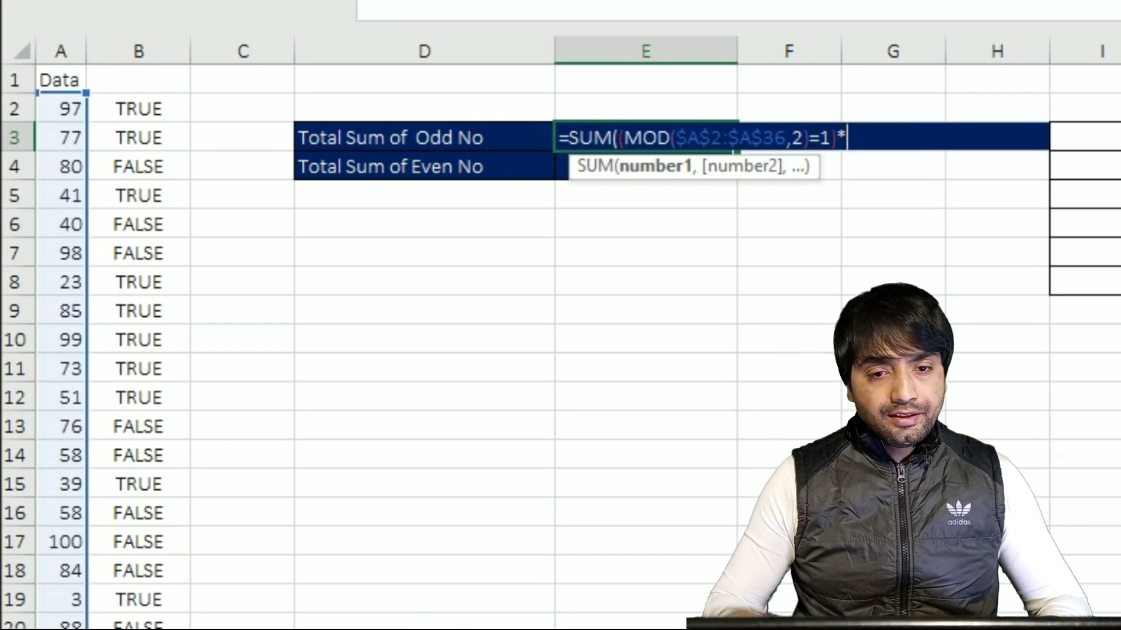
{"action": "type", "text": "("}
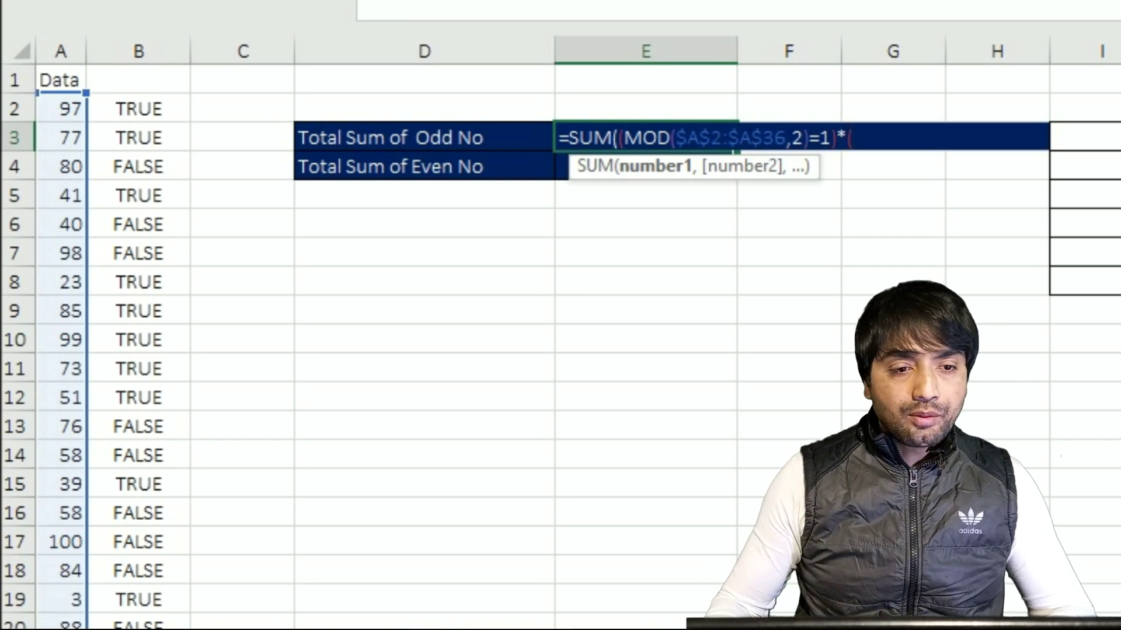
{"action": "left_click", "coordinate": [66, 116]}
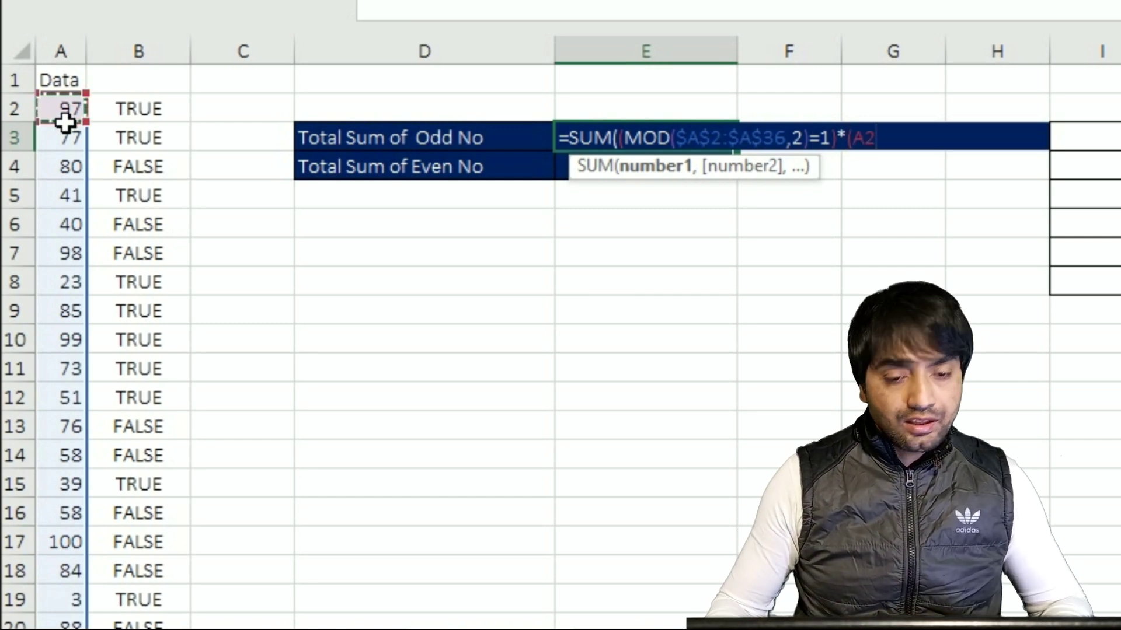
{"action": "key", "text": "ctrl+shift+Down"}
{"action": "scroll", "coordinate": [65, 122], "scroll_direction": "up", "scroll_amount": 5}
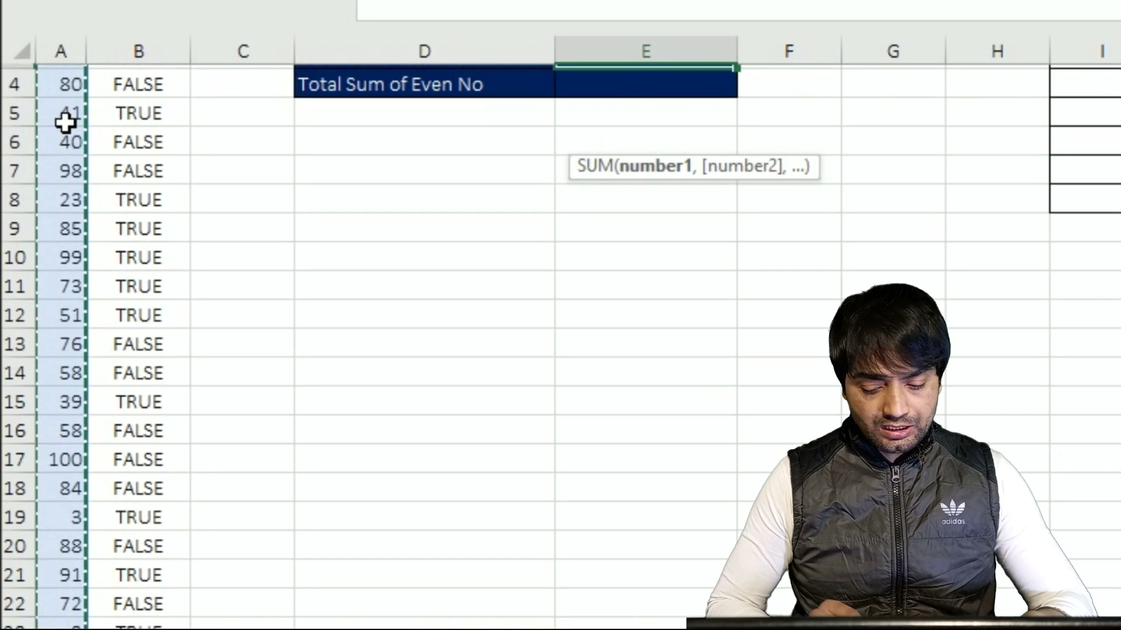
{"action": "scroll", "coordinate": [65, 122], "scroll_direction": "up", "scroll_amount": 1}
{"action": "type", "text": "))"}
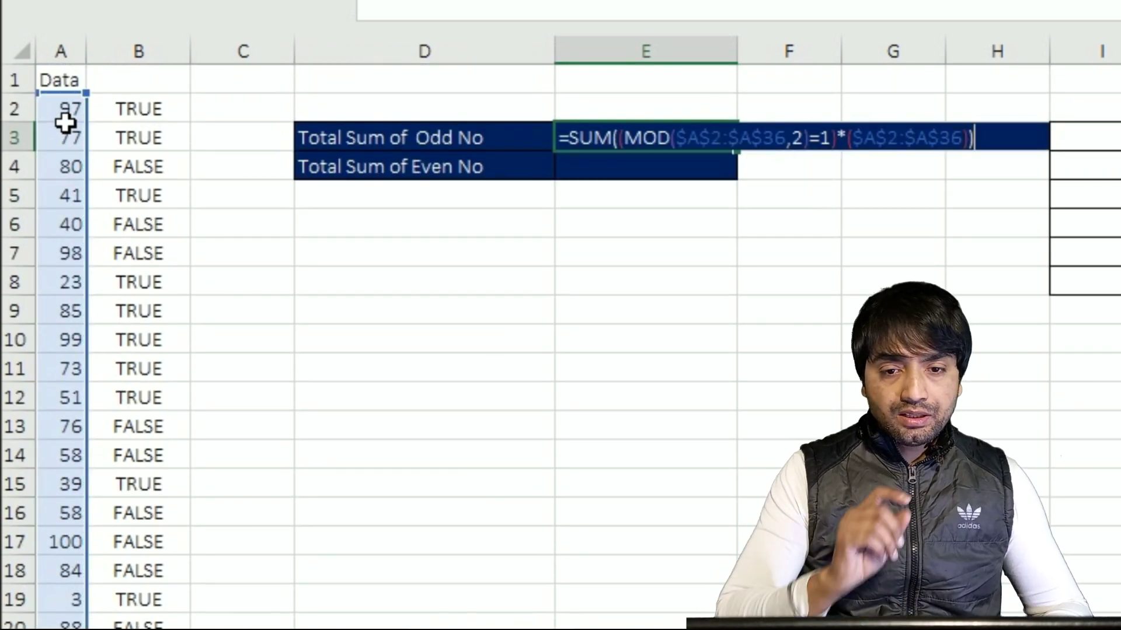
{"action": "key", "text": "ctrl+shift+Return"}
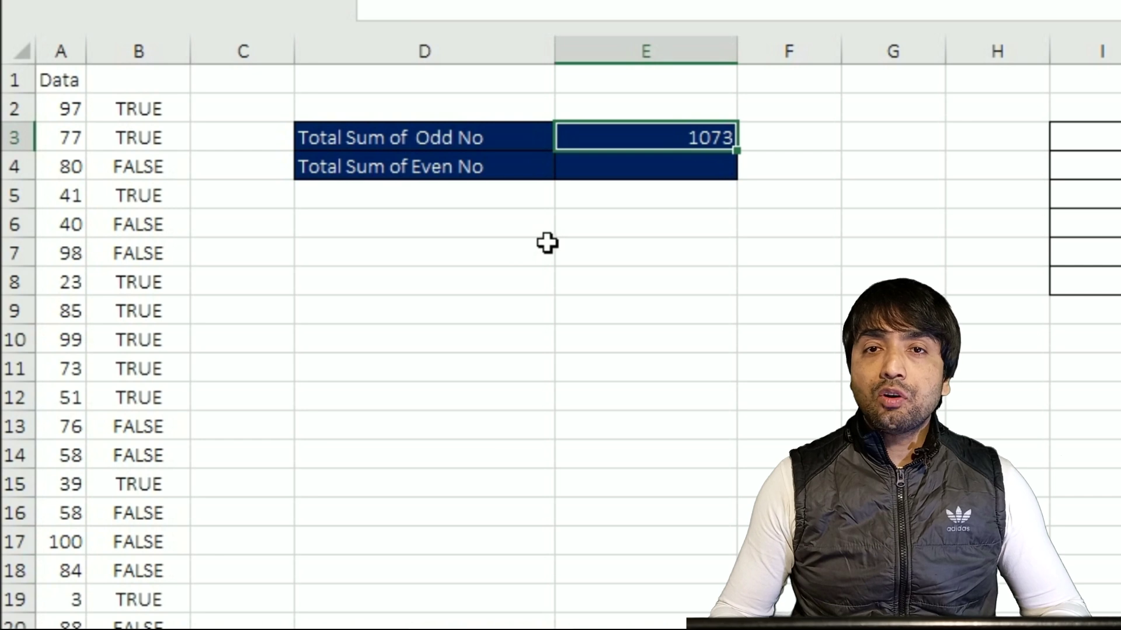
Copy the odd-number formula down to E4 and set its MOD test to =0 as an array formula to total the even numbers.
{"action": "left_click", "coordinate": [618, 178], "text": "shift"}
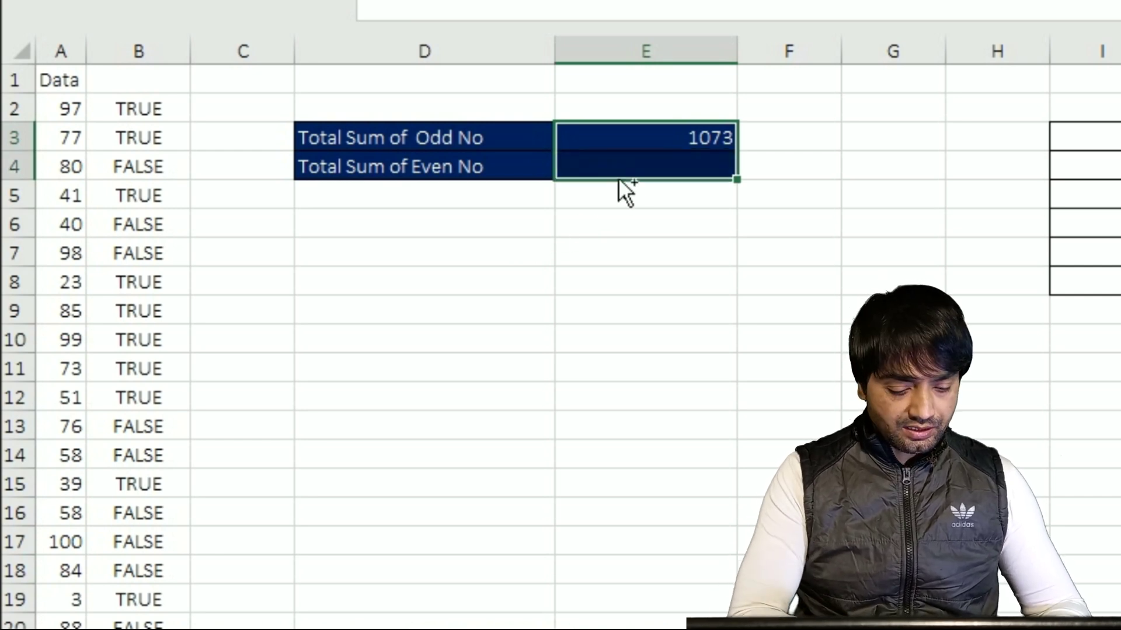
{"action": "key", "text": "ctrl+d"}
{"action": "left_click", "coordinate": [703, 170]}
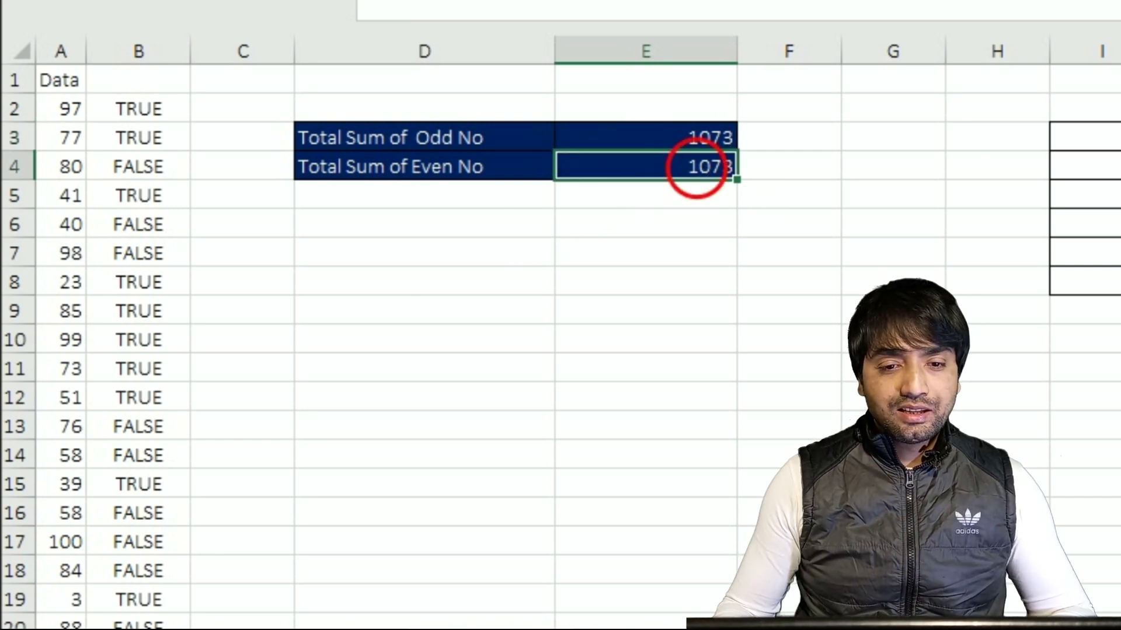
{"action": "double_click", "coordinate": [703, 171]}
{"action": "left_click", "coordinate": [833, 171]}
{"action": "key", "text": "BackSpace"}
{"action": "type", "text": "0)*($A$2:$A$36))"}
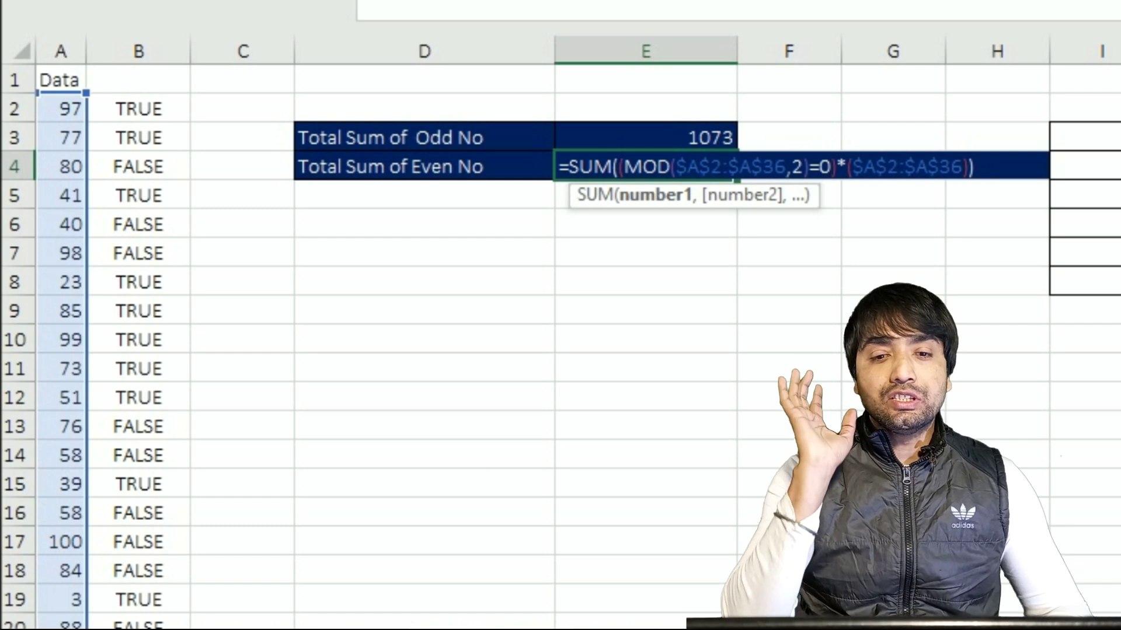
{"action": "key", "text": "ctrl+shift+Return"}
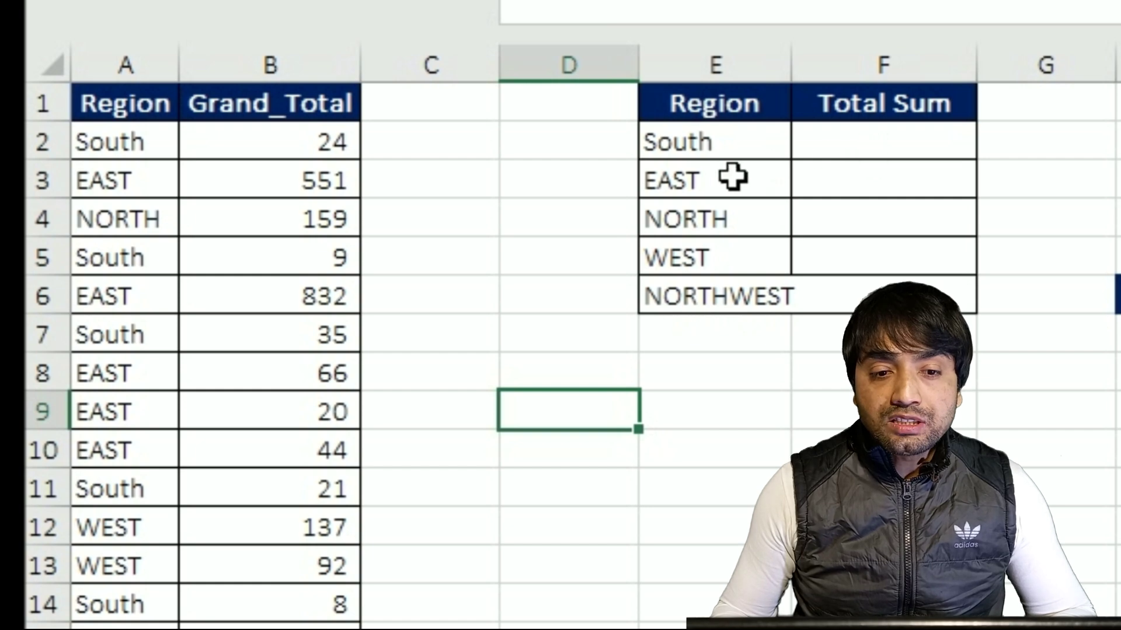
Begin a SUM formula in F2 that compares the regions in $A$2:$A$9428 with the region in E2.
{"action": "left_click", "coordinate": [875, 153]}
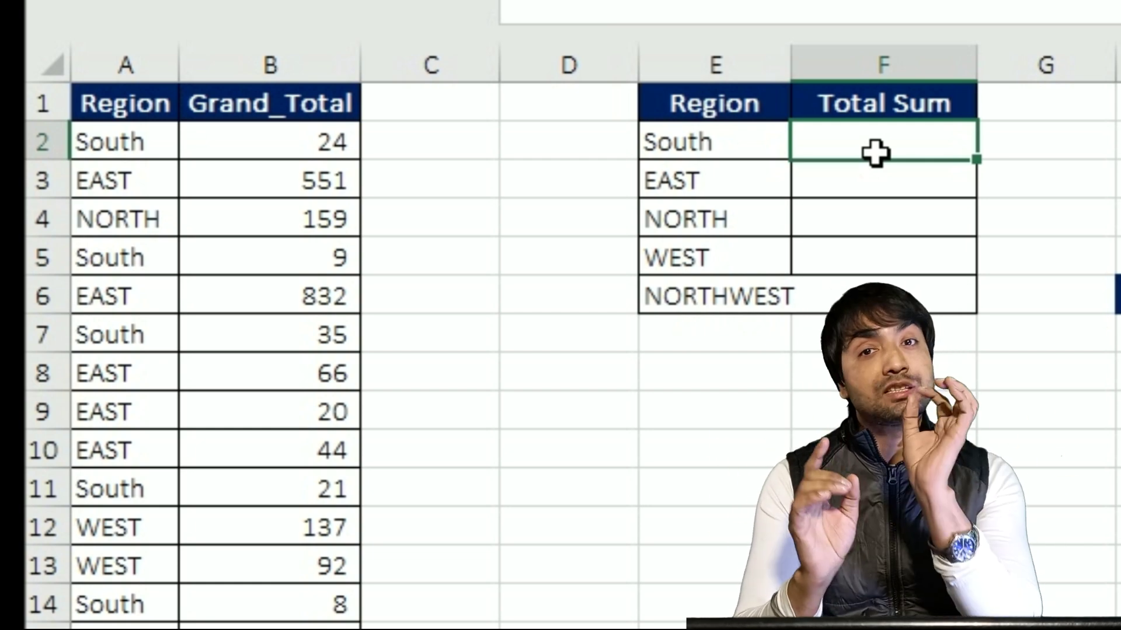
{"action": "type", "text": "=sum"}
{"action": "key", "text": "Tab"}
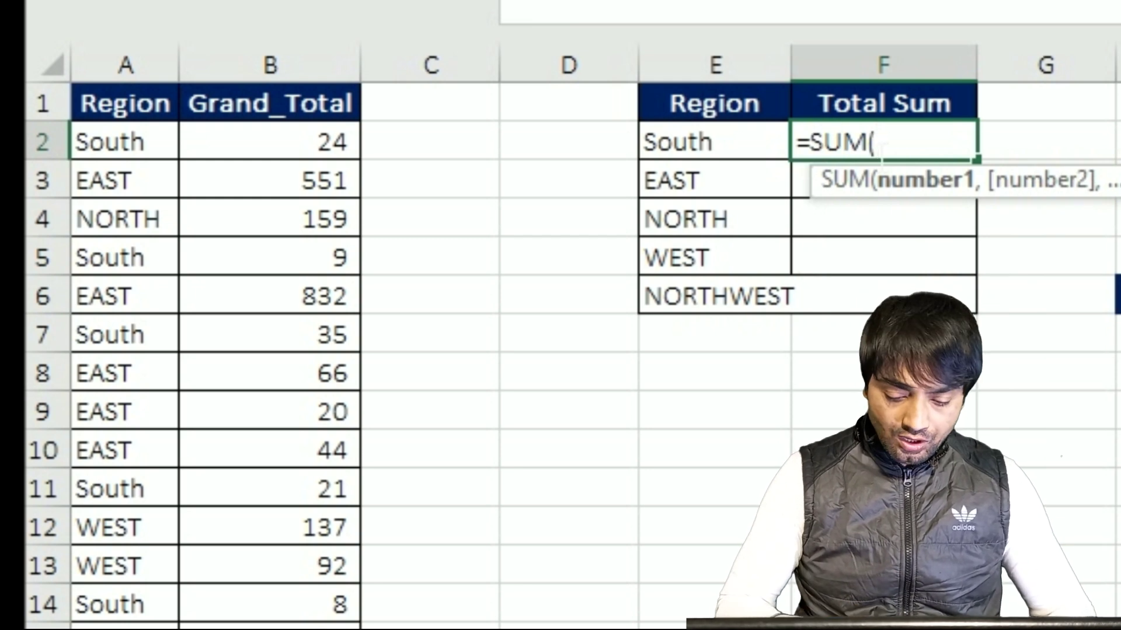
{"action": "type", "text": "("}
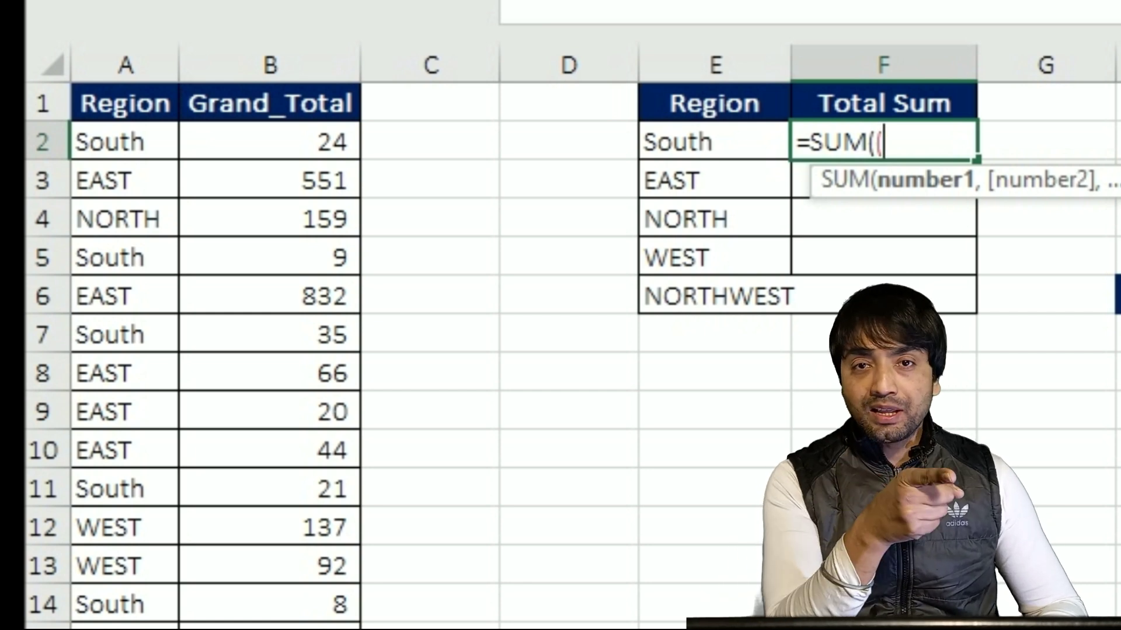
{"action": "left_click_drag", "start_coordinate": [150, 174], "coordinate": [147, 180]}
{"action": "key", "text": "Down"}
{"action": "key", "text": "Up"}
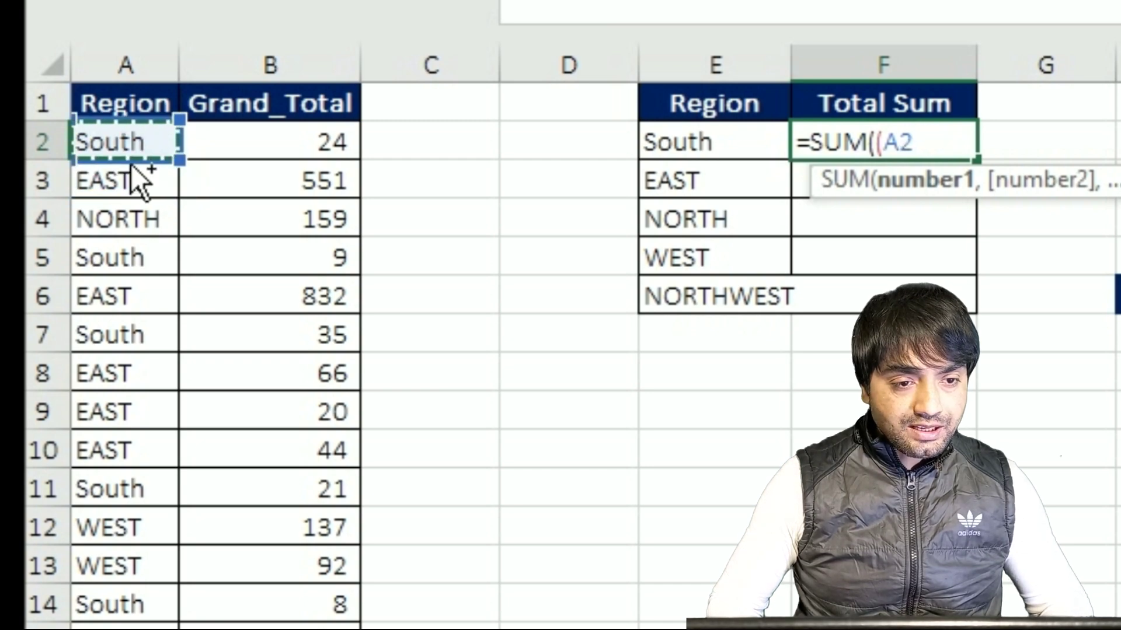
{"action": "key", "text": "ctrl+shift+Down"}
{"action": "key", "text": "F4"}
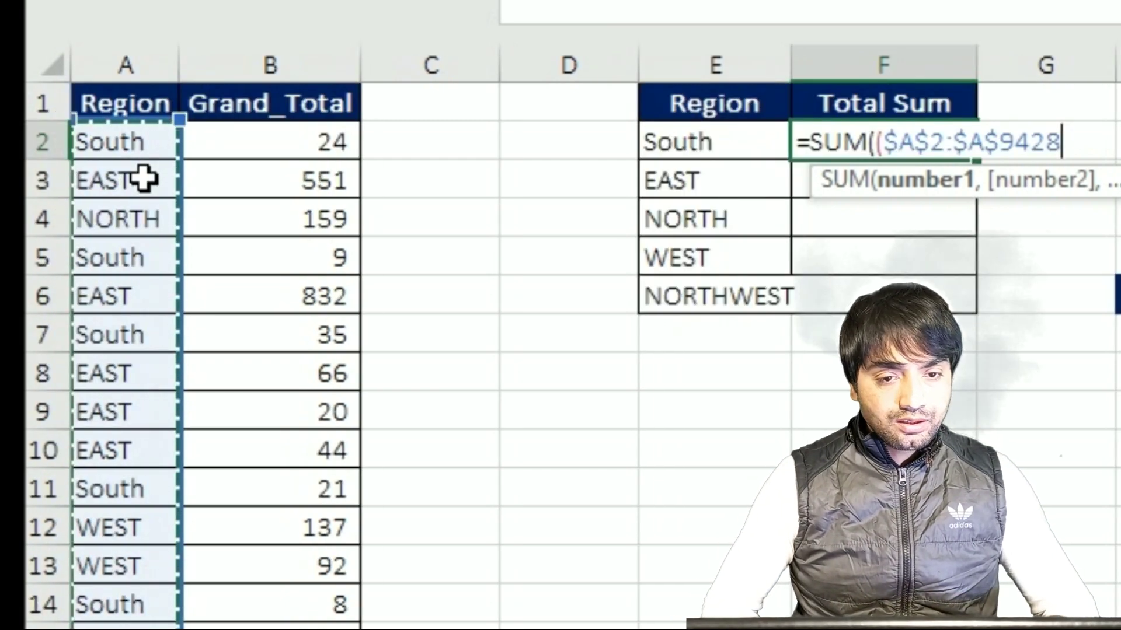
{"action": "type", "text": "="}
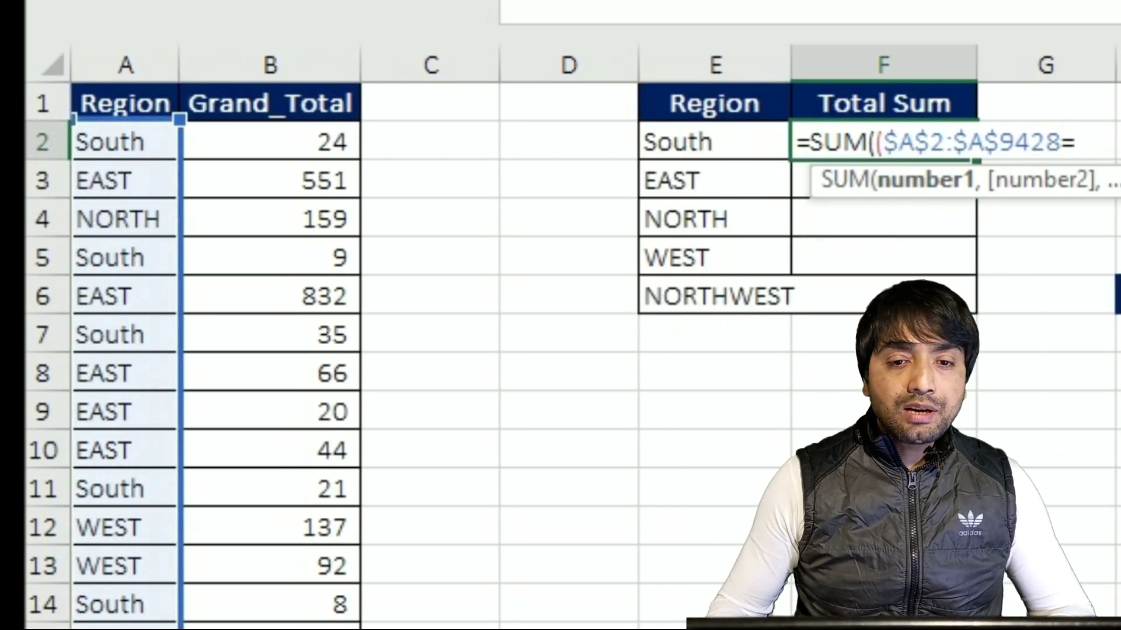
{"action": "left_click", "coordinate": [693, 153]}
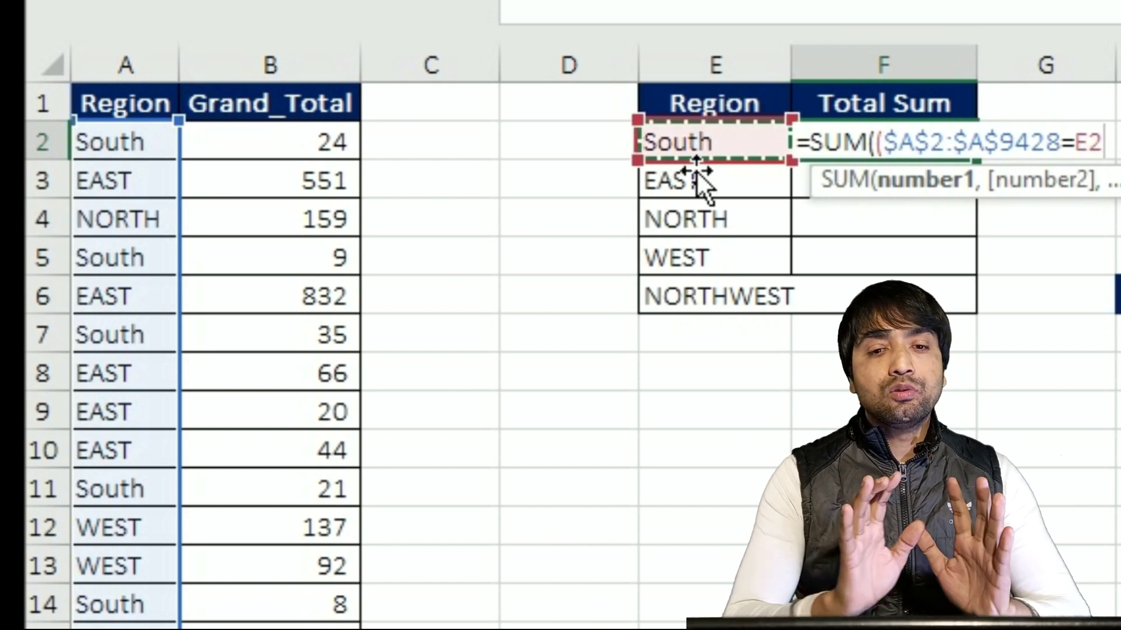
Complete F2 as the array formula =SUM(($A$2:$A$9428=E2)*($B$2:$B$9428)) and fill it down to F6 for all regions.
{"action": "type", "text": ")*"}
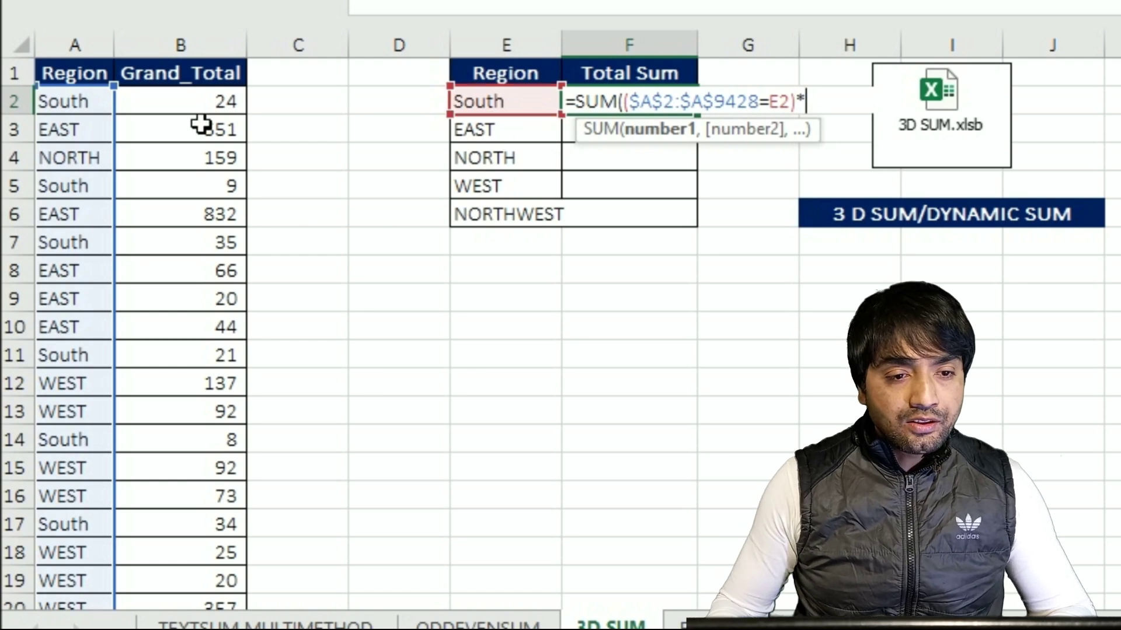
{"action": "left_click", "coordinate": [186, 114]}
{"action": "key", "text": "ctrl+shift+Down"}
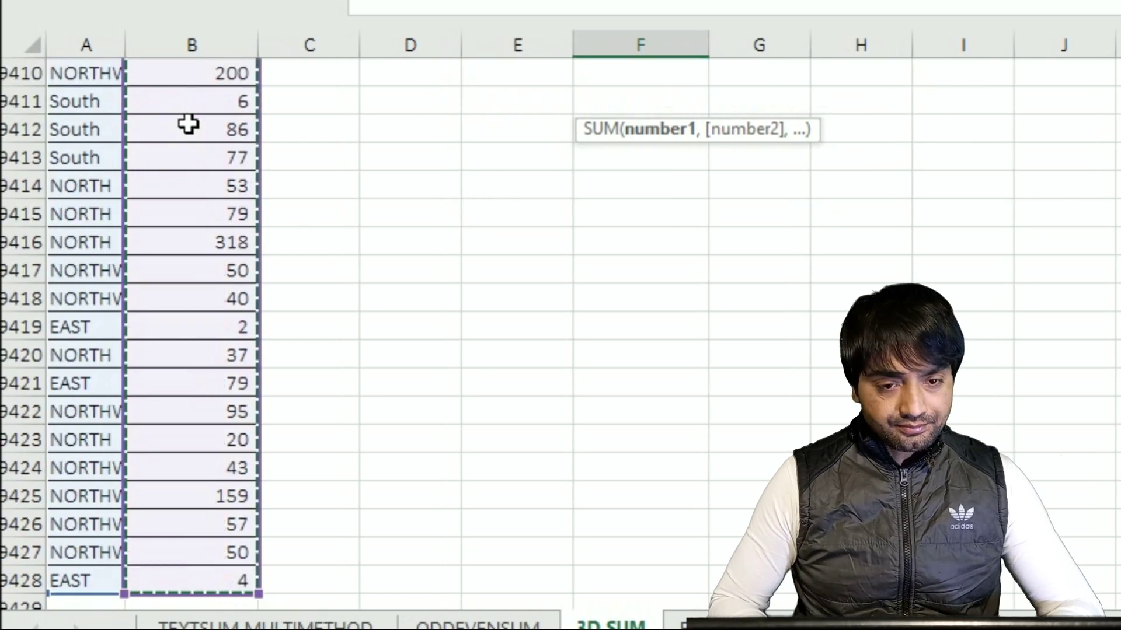
{"action": "key", "text": "F4"}
{"action": "left_click", "coordinate": [806, 102]}
{"action": "type", "text": "("}
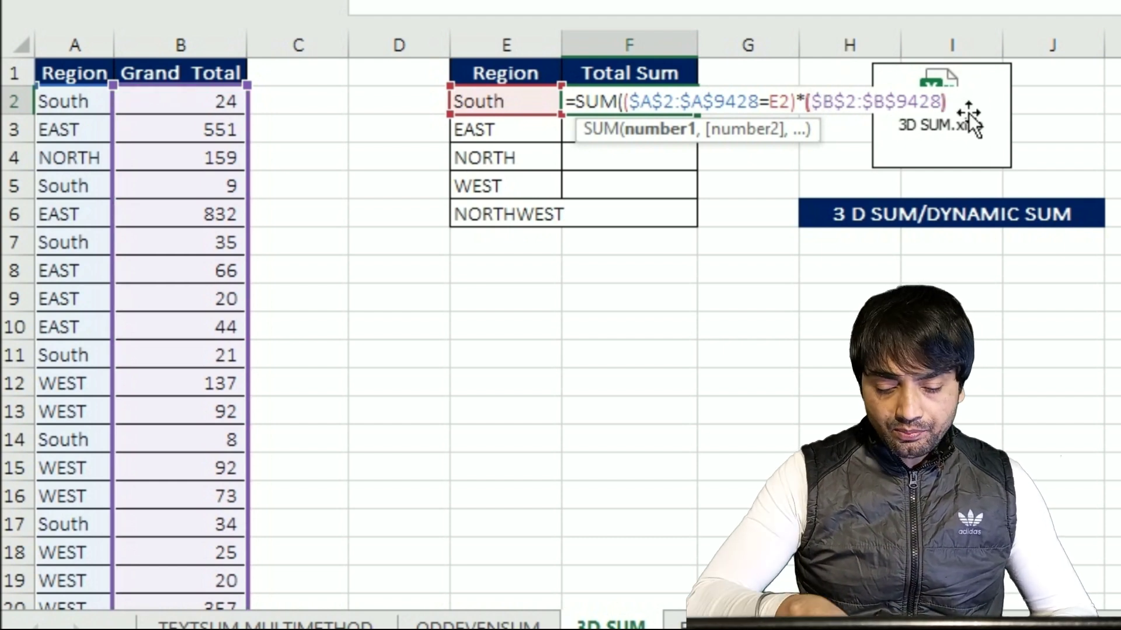
{"action": "key", "text": "End"}
{"action": "type", "text": "))"}
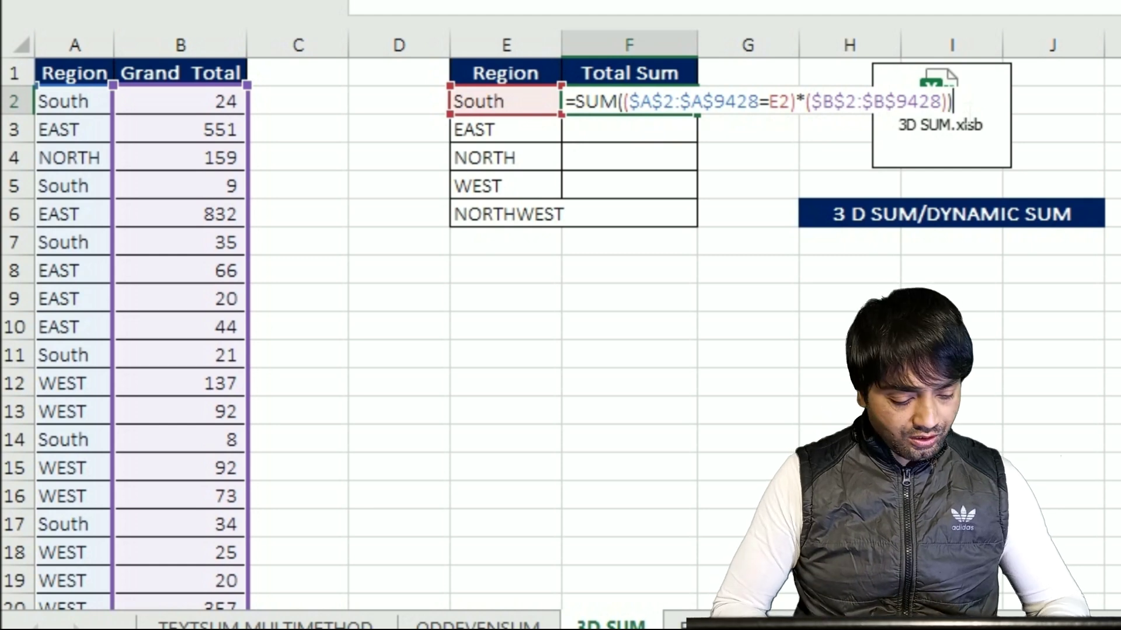
{"action": "key", "text": "ctrl+shift+Return"}
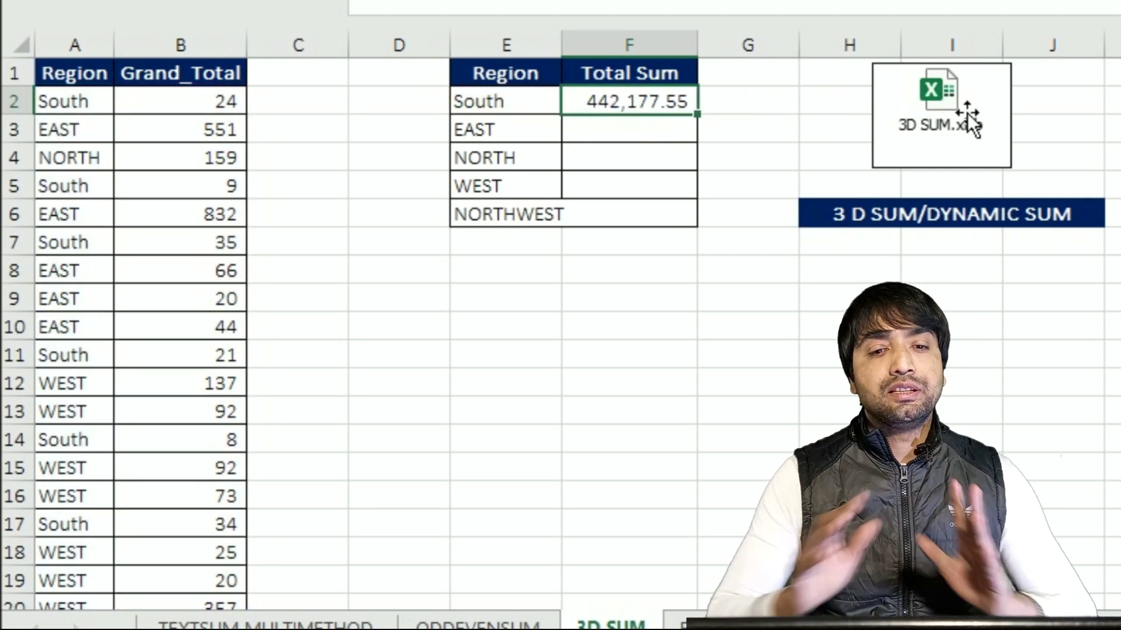
{"action": "left_click_drag", "start_coordinate": [705, 126], "coordinate": [704, 243]}
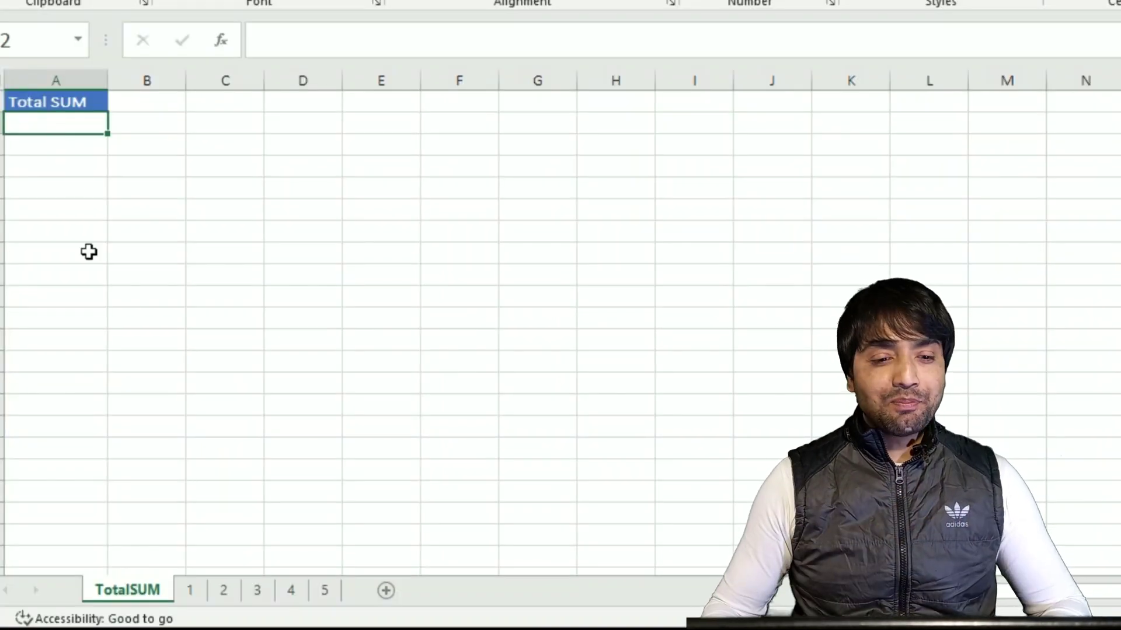
Look through the numbers in column A on sheets 1, 2, 3, 4 and 5.
{"action": "left_click", "coordinate": [192, 589]}
{"action": "left_click", "coordinate": [225, 590]}
{"action": "left_click", "coordinate": [256, 592]}
{"action": "left_click", "coordinate": [291, 592]}
{"action": "left_click", "coordinate": [325, 592]}
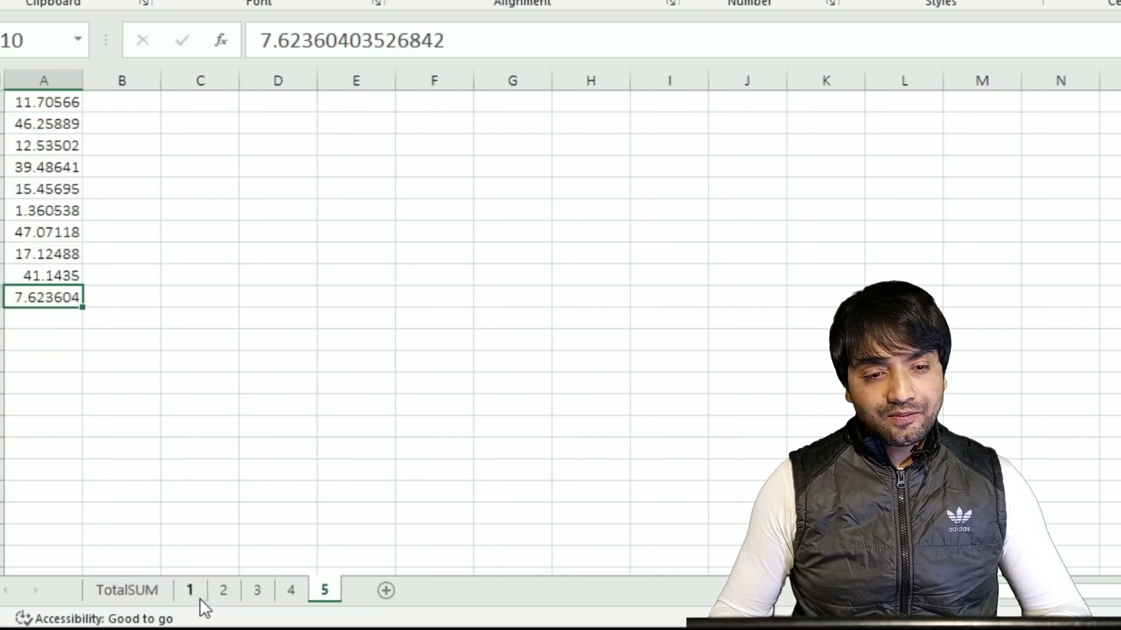
Enter the 3D array formula =SUM('1:5'!A:A) in A2 of the TotalSUM sheet to total column A across sheets 1 to 5.
{"action": "left_click", "coordinate": [113, 596]}
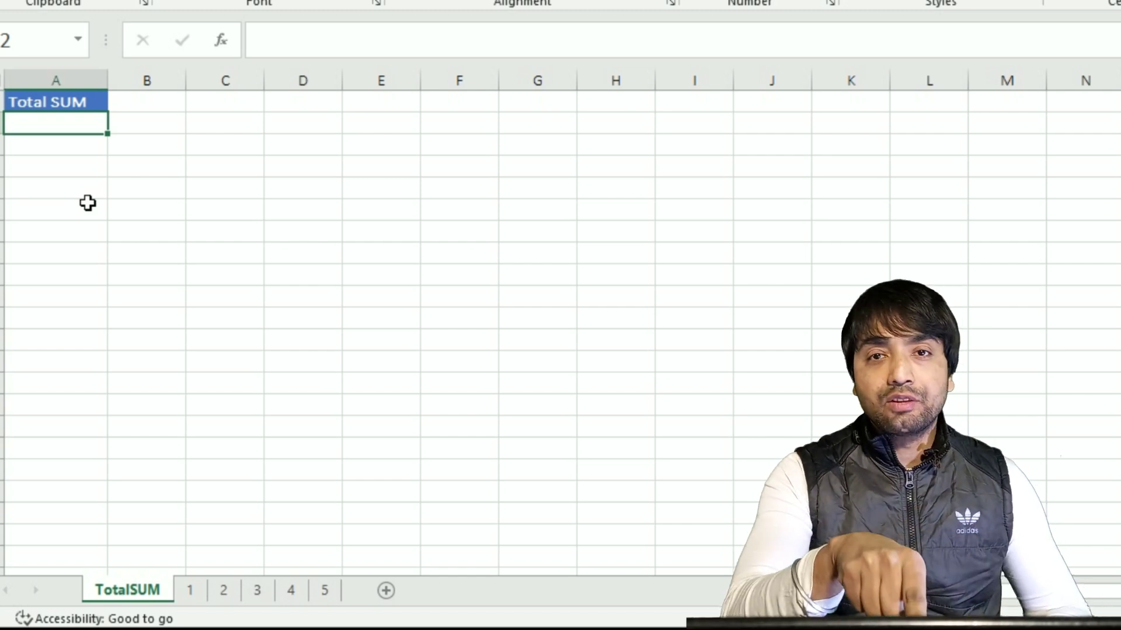
{"action": "type", "text": "=sum"}
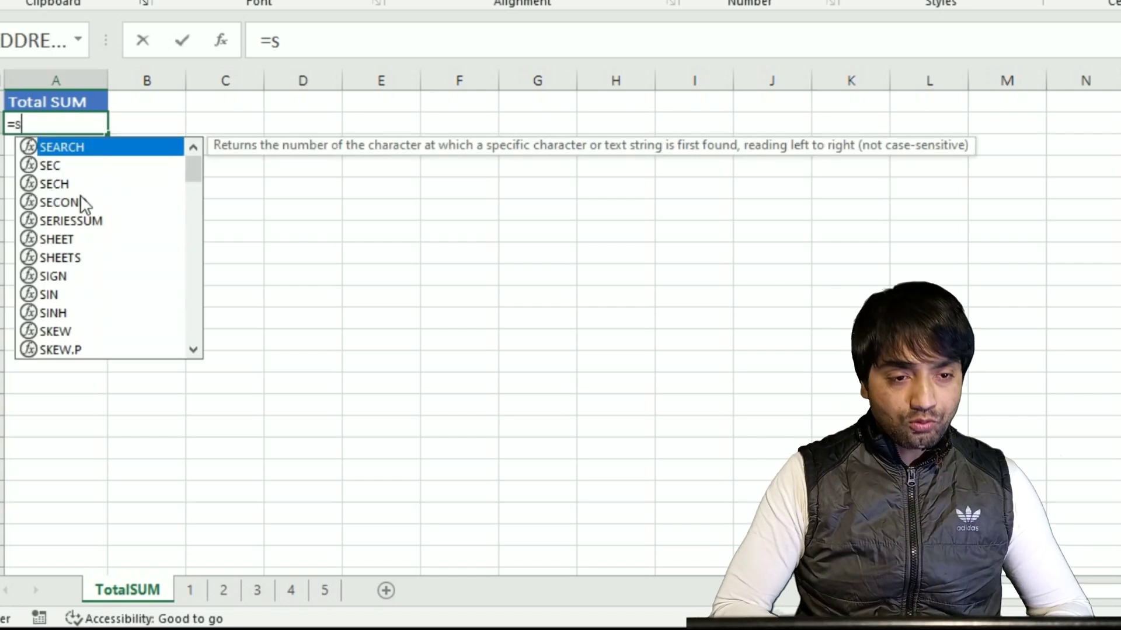
{"action": "key", "text": "Tab"}
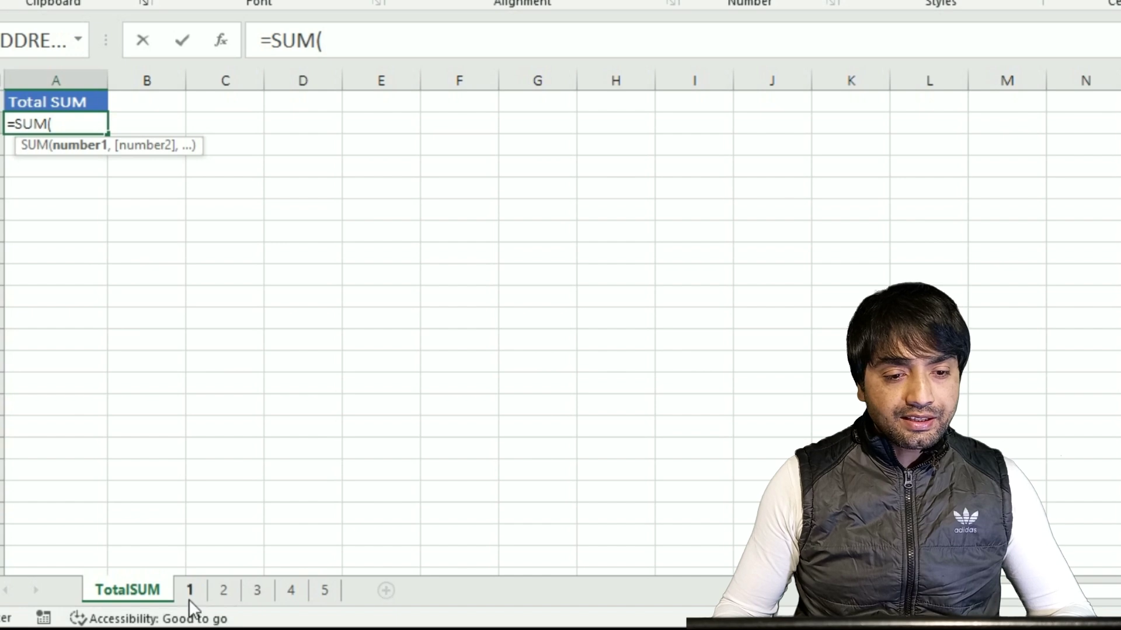
{"action": "left_click", "coordinate": [191, 592]}
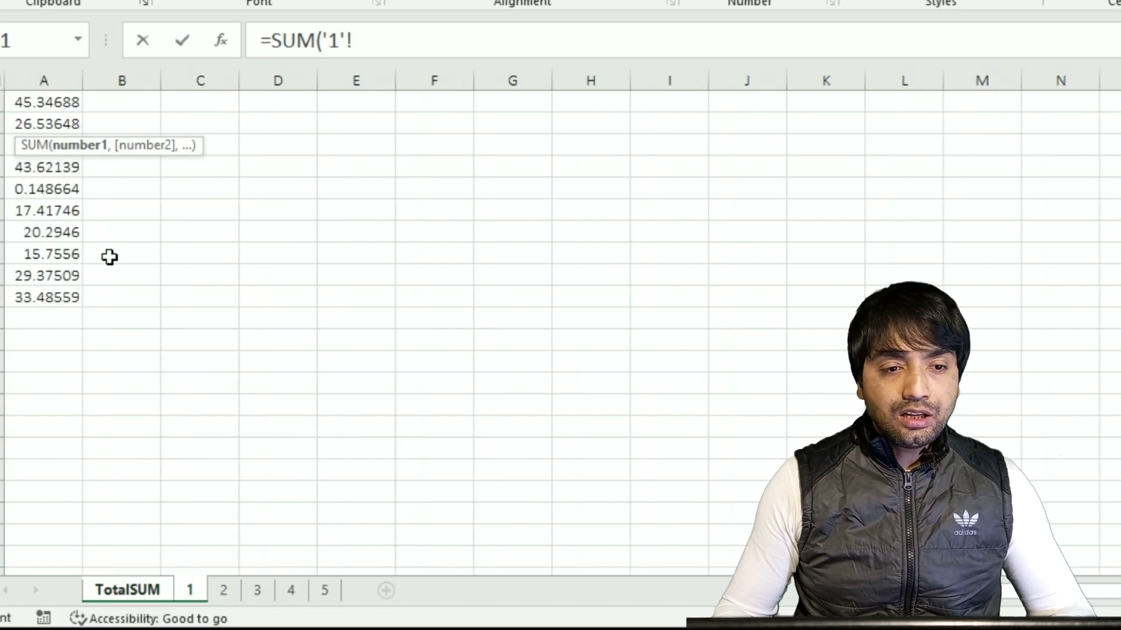
{"action": "left_click", "coordinate": [64, 86]}
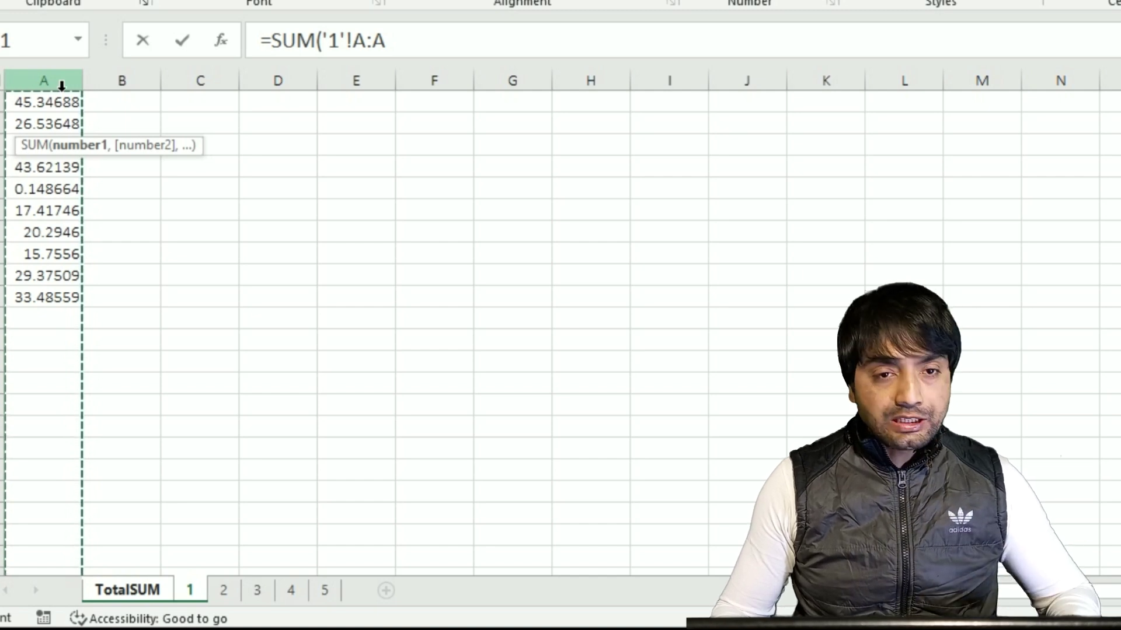
{"action": "left_click", "coordinate": [322, 588], "text": "shift"}
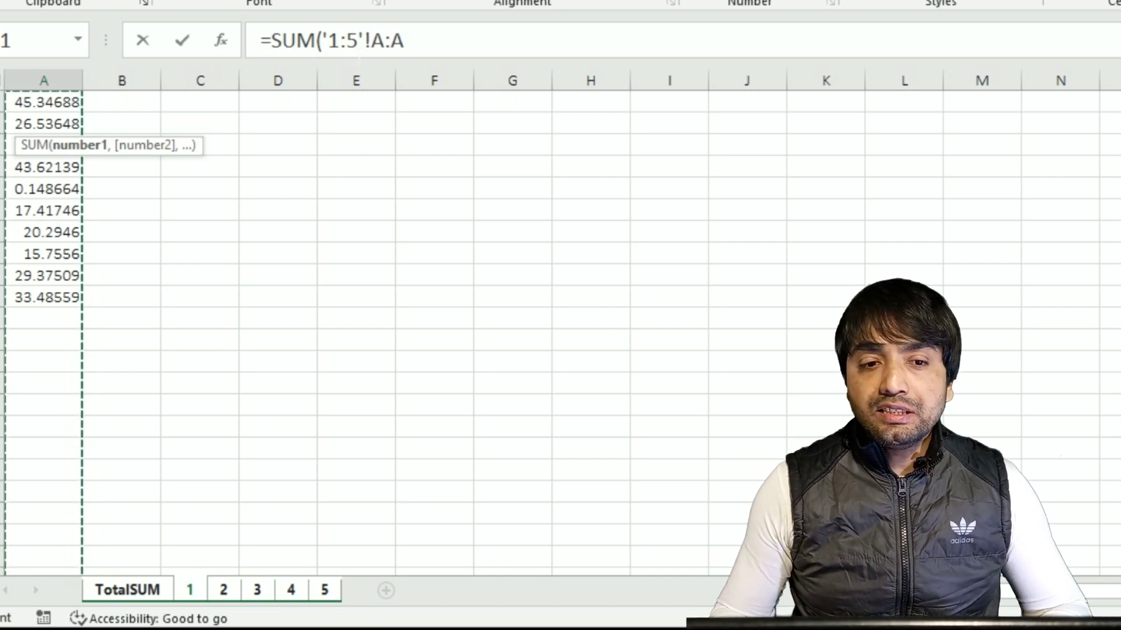
{"action": "left_click", "coordinate": [404, 41]}
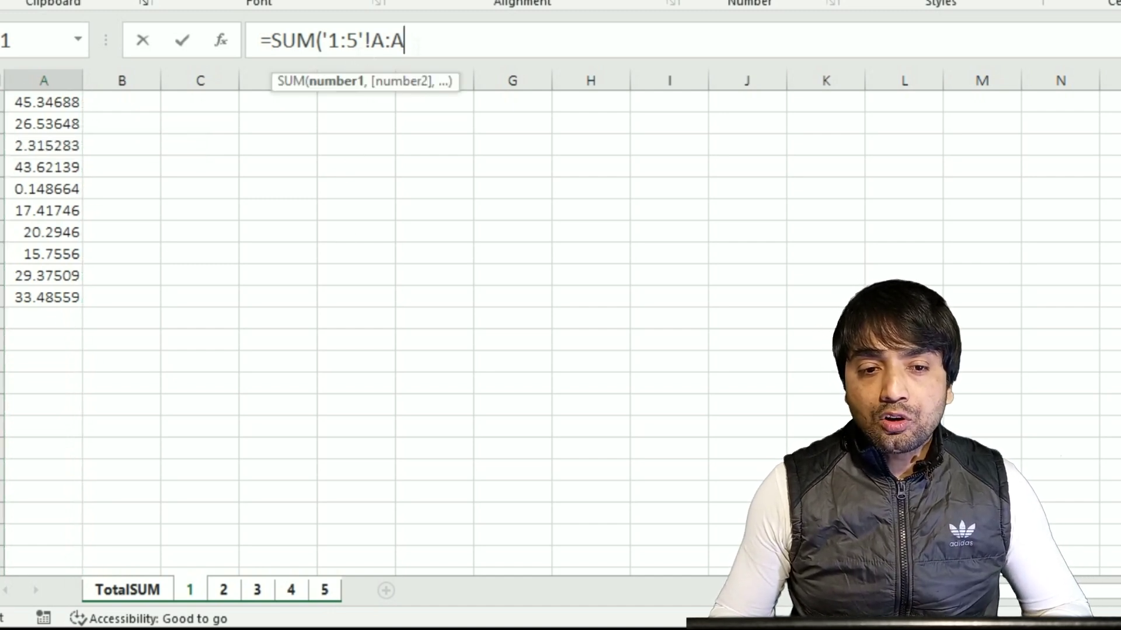
{"action": "type", "text": ")"}
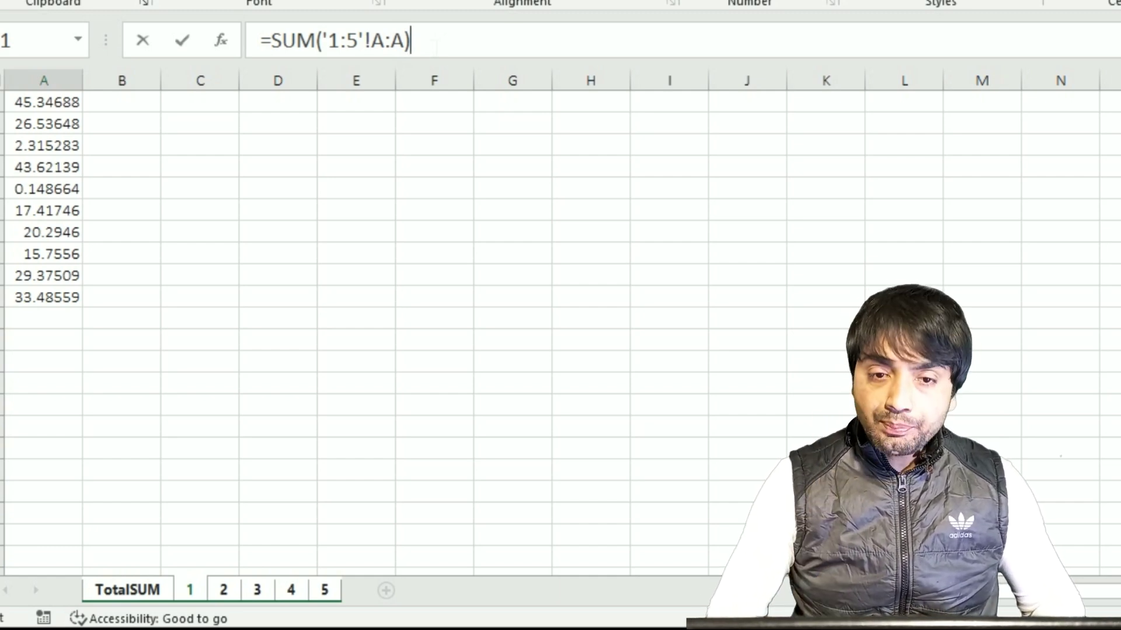
{"action": "key", "text": "ctrl+shift+Return"}
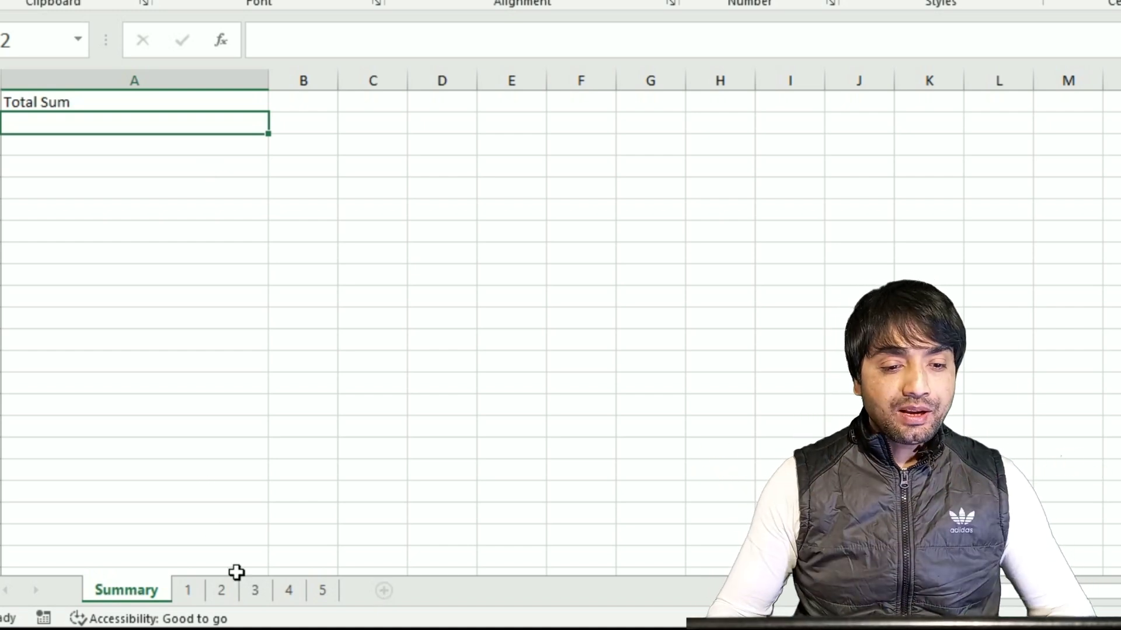
Look through the data on sheets 1 to 5 of the Summary workbook, including the extra values in column C of sheet 2.
{"action": "left_click", "coordinate": [198, 591]}
{"action": "left_click", "coordinate": [226, 590]}
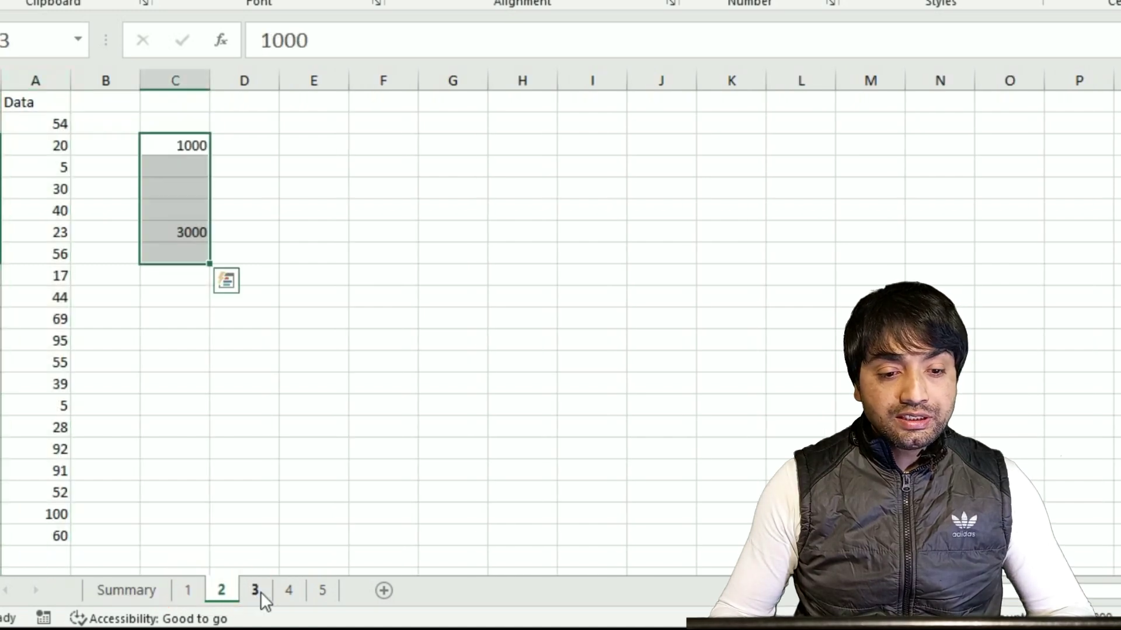
{"action": "left_click", "coordinate": [257, 591]}
{"action": "left_click", "coordinate": [285, 591]}
{"action": "left_click", "coordinate": [320, 590]}
{"action": "left_click", "coordinate": [265, 591]}
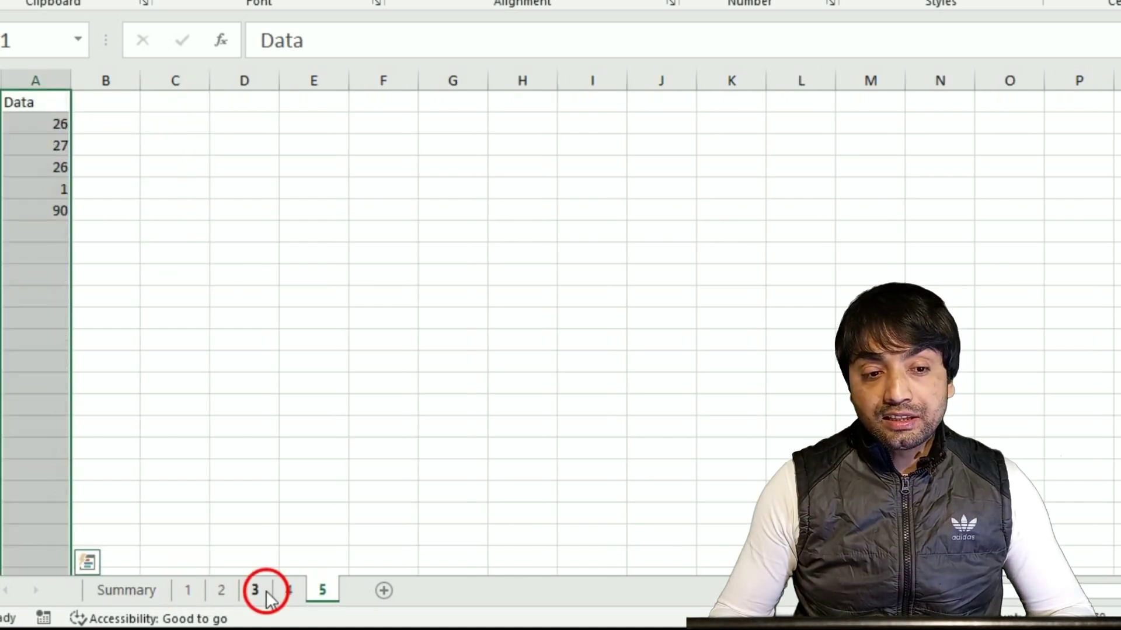
{"action": "left_click", "coordinate": [218, 590]}
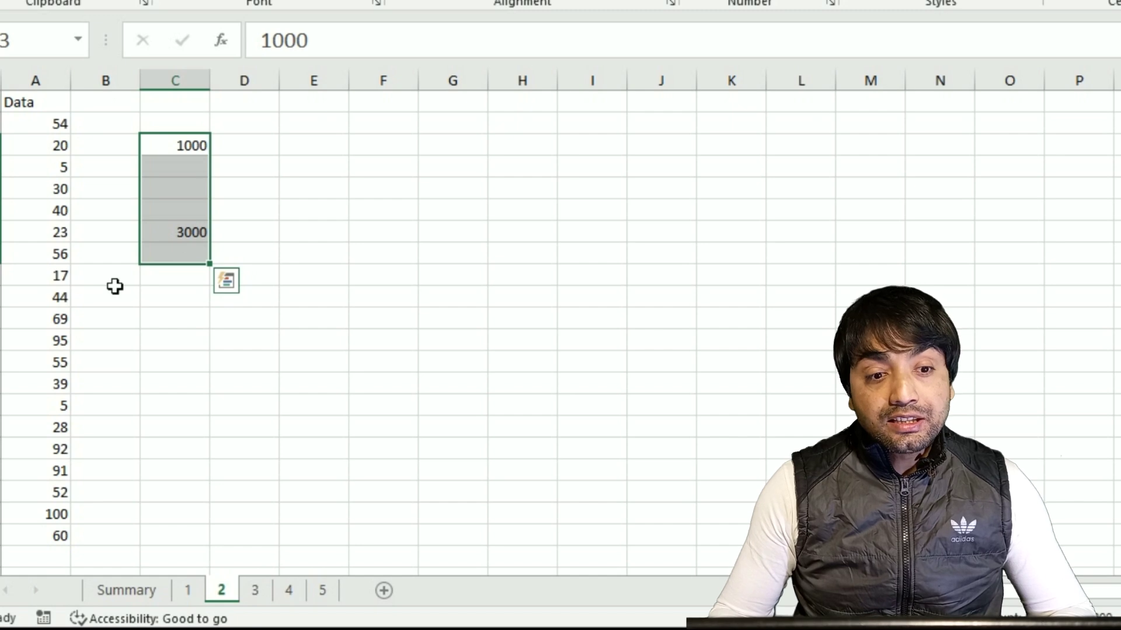
{"action": "left_click", "coordinate": [115, 290]}
{"action": "left_click_drag", "start_coordinate": [188, 142], "coordinate": [202, 296]}
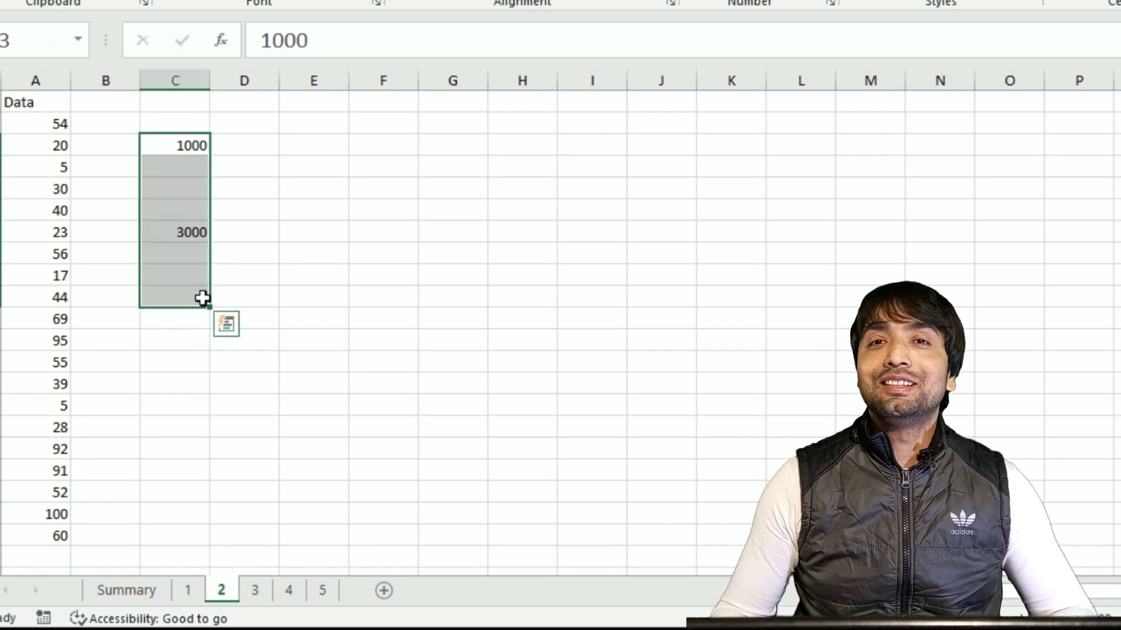
Enter the array formula =SUM('2:5'!A:C) in A2 of the Summary sheet and recheck the column C values on sheet 2.
{"action": "left_click", "coordinate": [126, 590]}
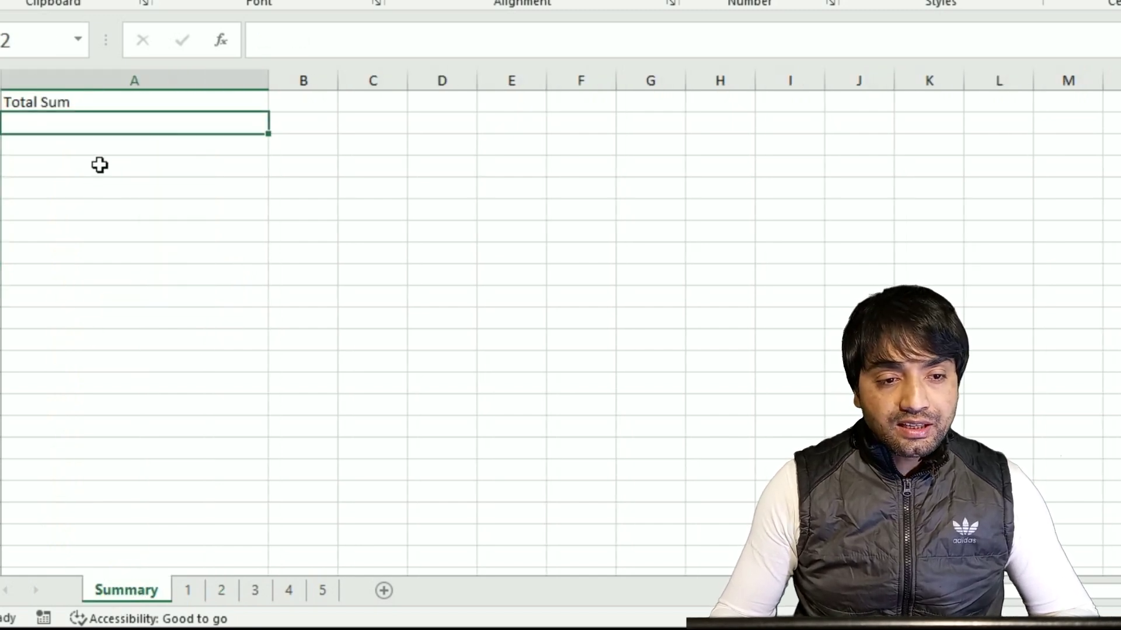
{"action": "type", "text": "=SUM("}
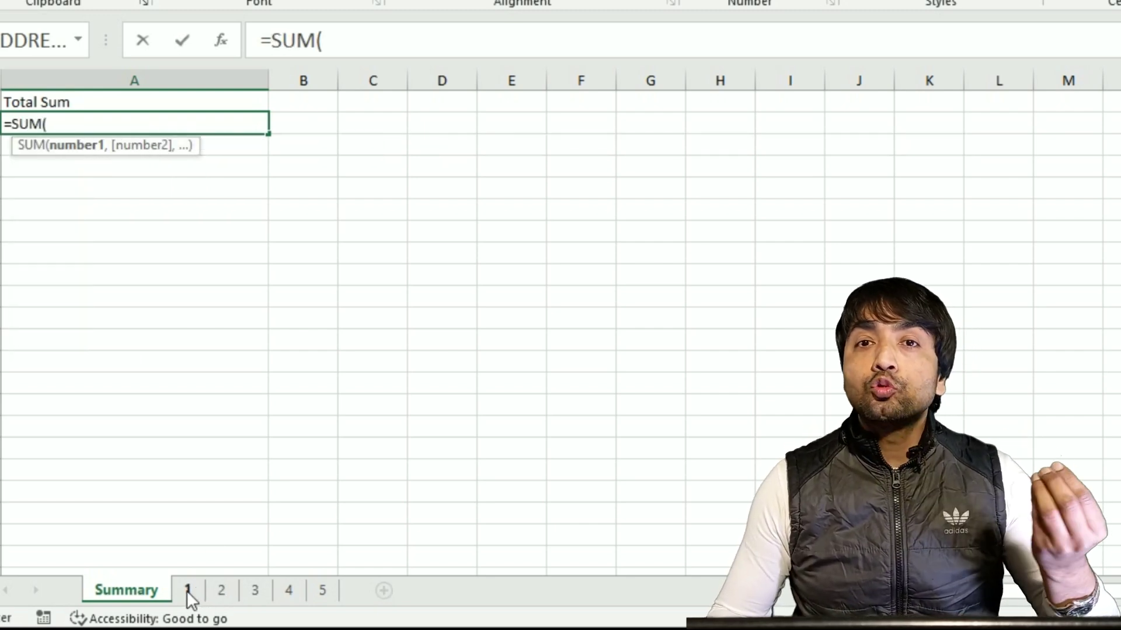
{"action": "left_click", "coordinate": [222, 592]}
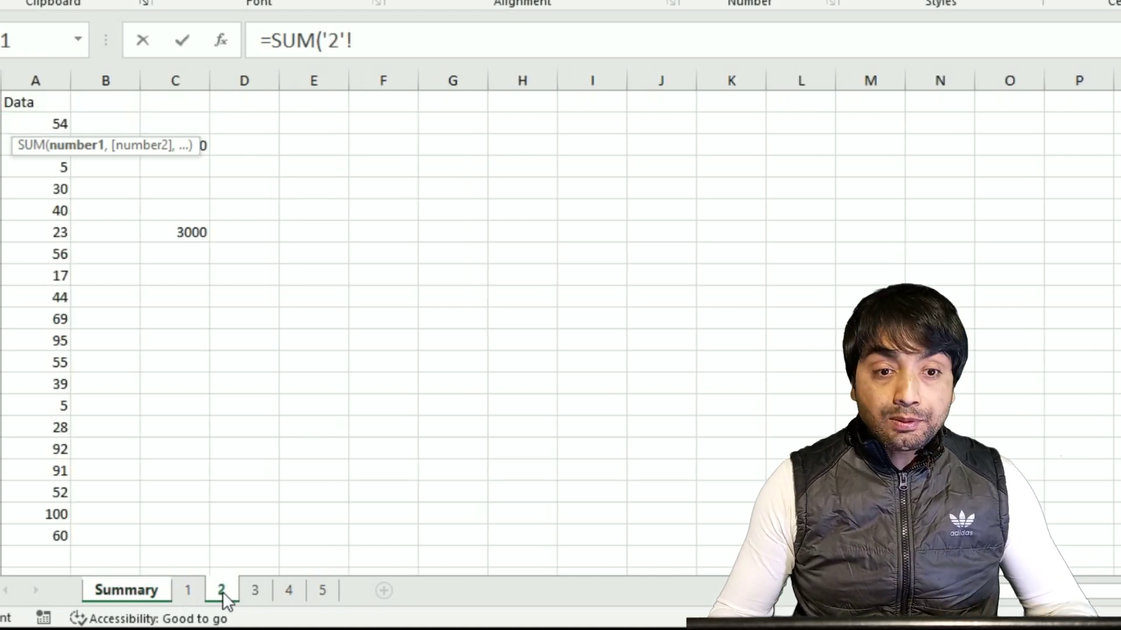
{"action": "left_click", "coordinate": [322, 589], "text": "shift"}
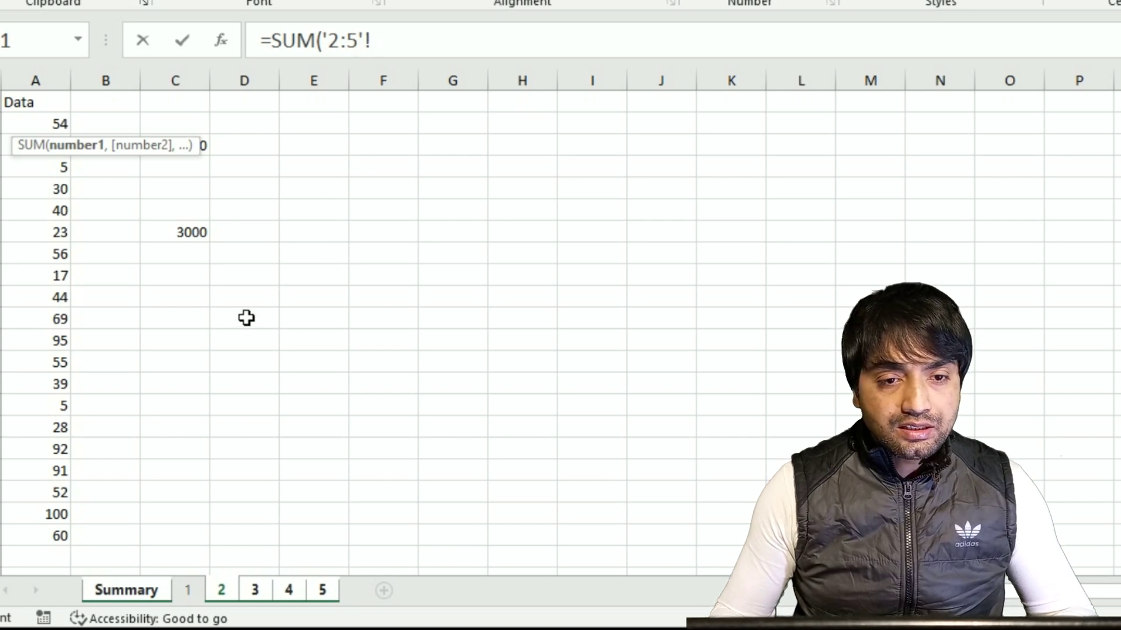
{"action": "left_click_drag", "start_coordinate": [67, 94], "coordinate": [173, 82]}
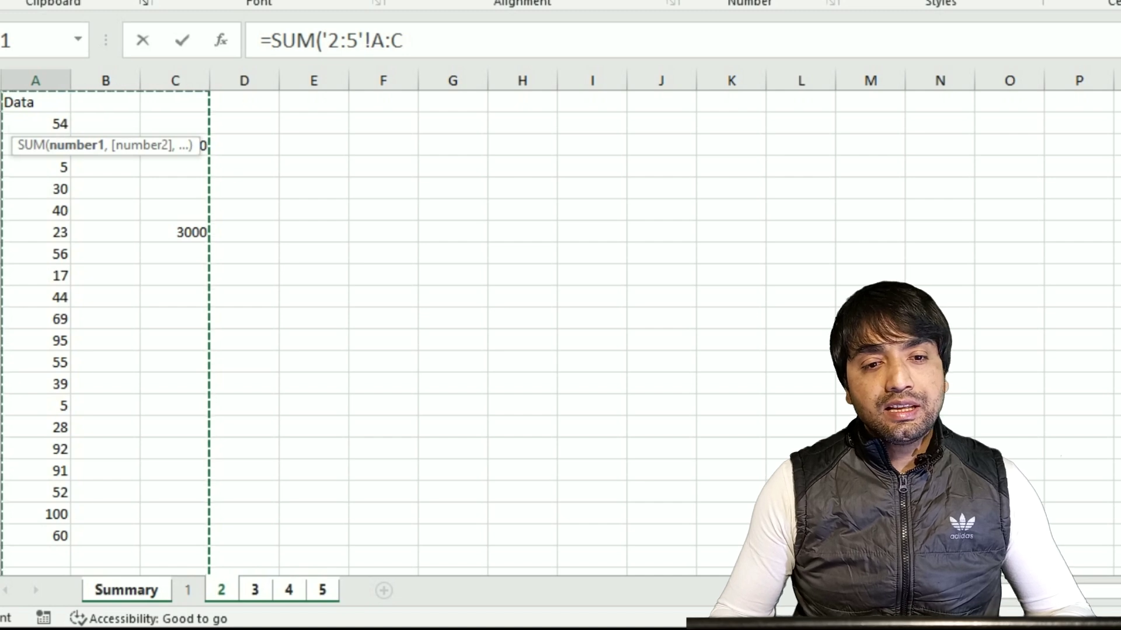
{"action": "left_click", "coordinate": [403, 40]}
{"action": "type", "text": ")"}
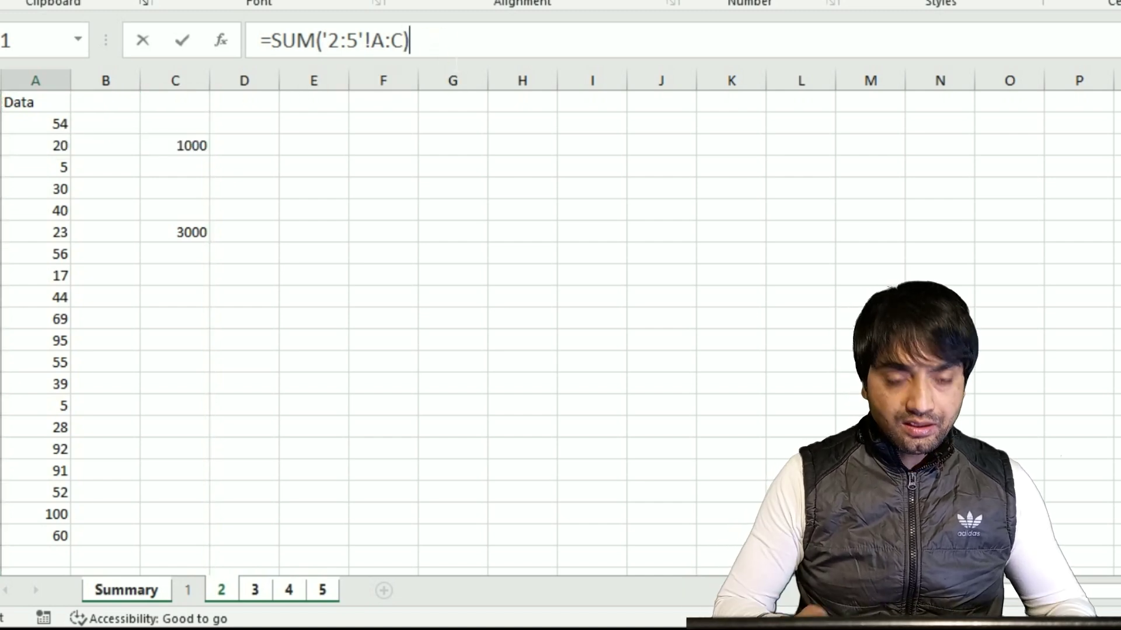
{"action": "key", "text": "ctrl+shift+Return"}
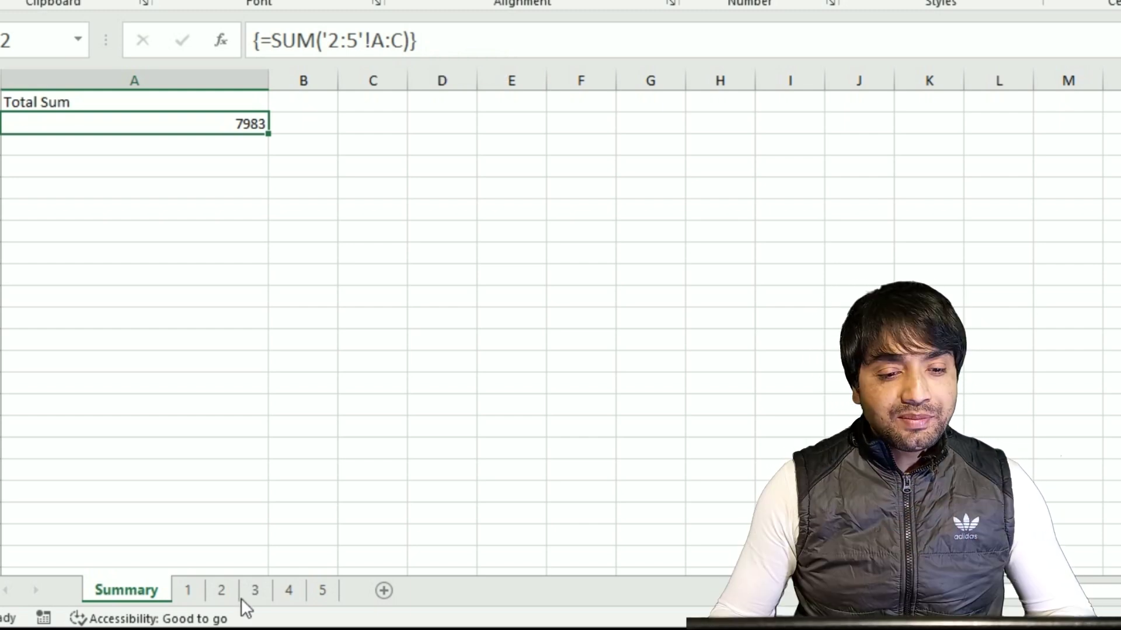
{"action": "left_click", "coordinate": [222, 590]}
{"action": "left_click_drag", "start_coordinate": [201, 155], "coordinate": [182, 270]}
{"action": "left_click", "coordinate": [126, 590]}
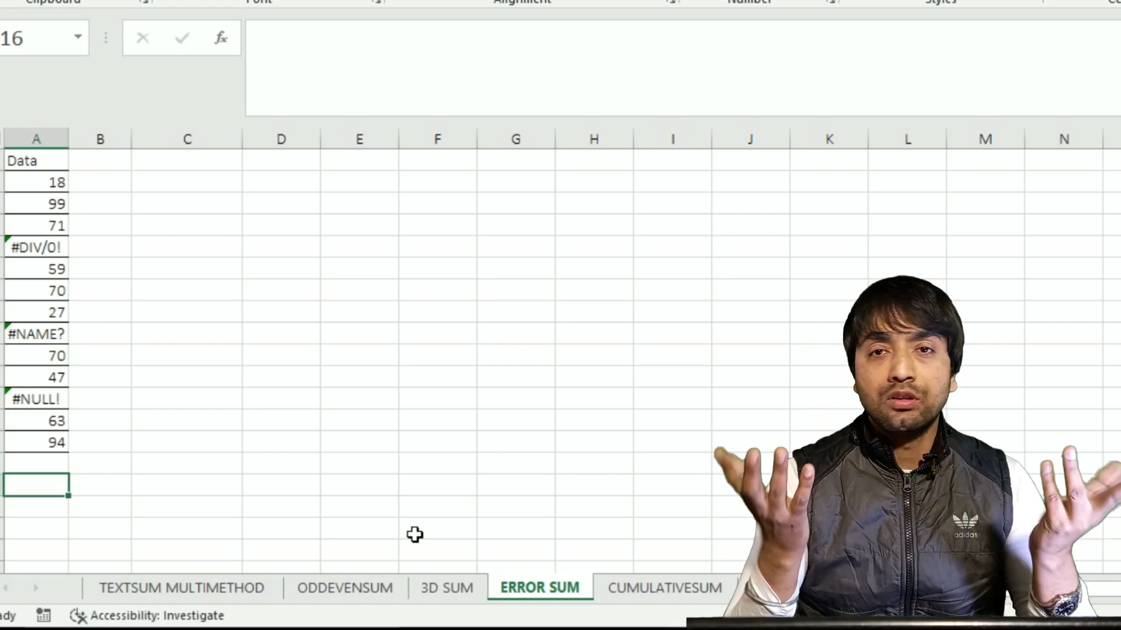
Total the data containing errors in A2:A14 of the ERROR SUM sheet with a plain SUM formula in A16.
{"action": "type", "text": "=sum"}
{"action": "key", "text": "Tab"}
{"action": "left_click_drag", "start_coordinate": [50, 183], "coordinate": [58, 443]}
{"action": "type", "text": ")"}
{"action": "key", "text": "Return"}
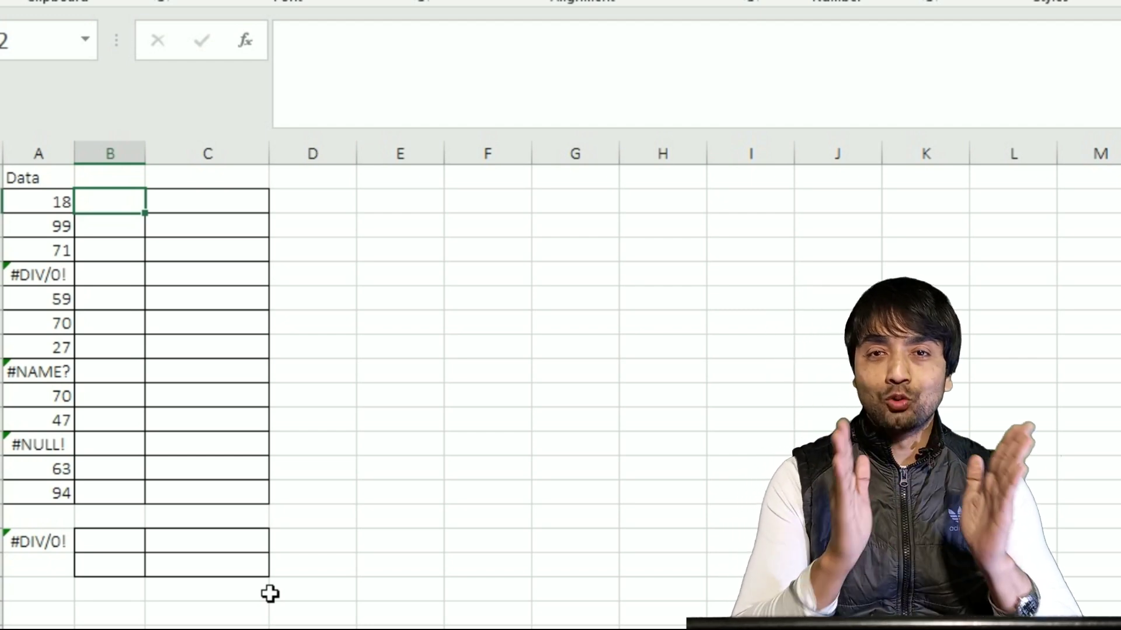
Enter =IFERROR(A2,"") in B2 and fill it down to B14 as a helper column that blanks out the errors.
{"action": "type", "text": "="}
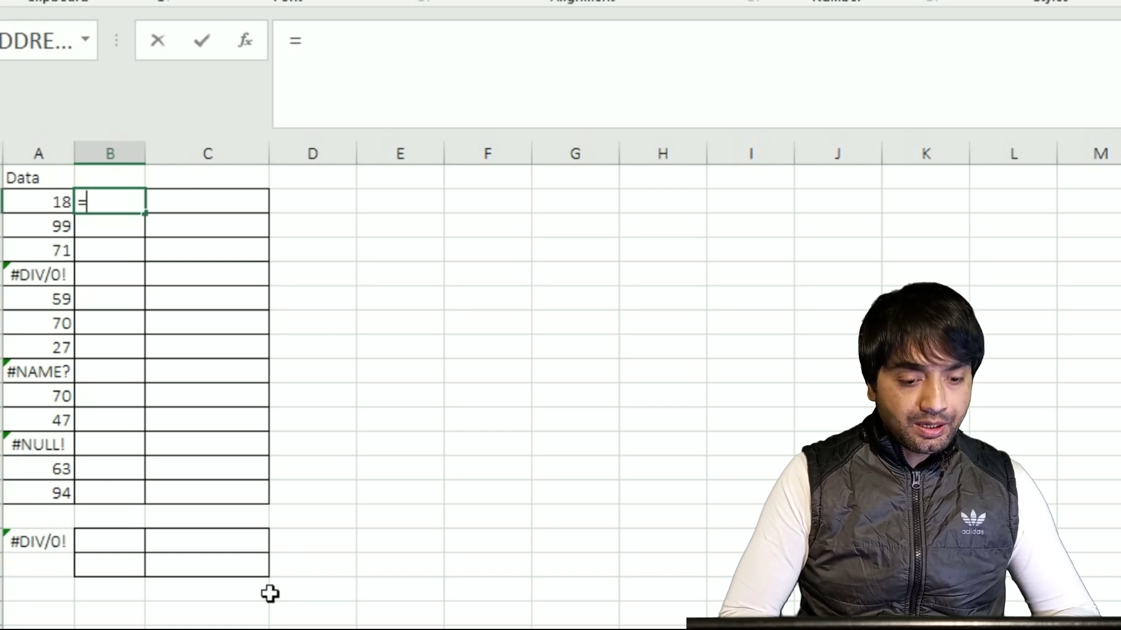
{"action": "type", "text": "iferr"}
{"action": "key", "text": "Tab"}
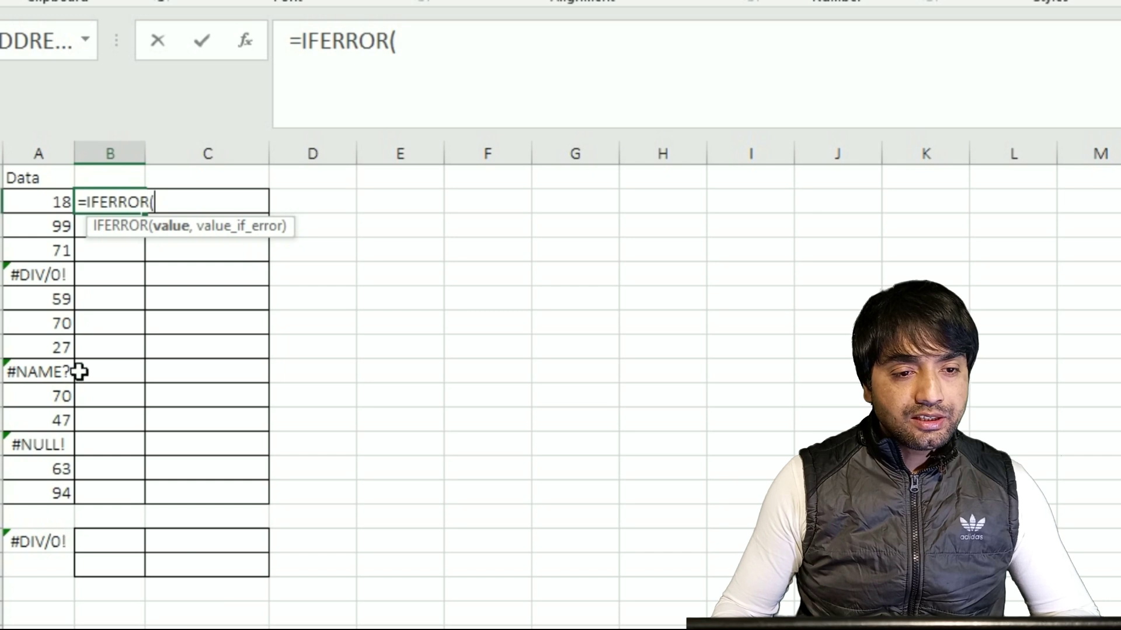
{"action": "left_click", "coordinate": [65, 204]}
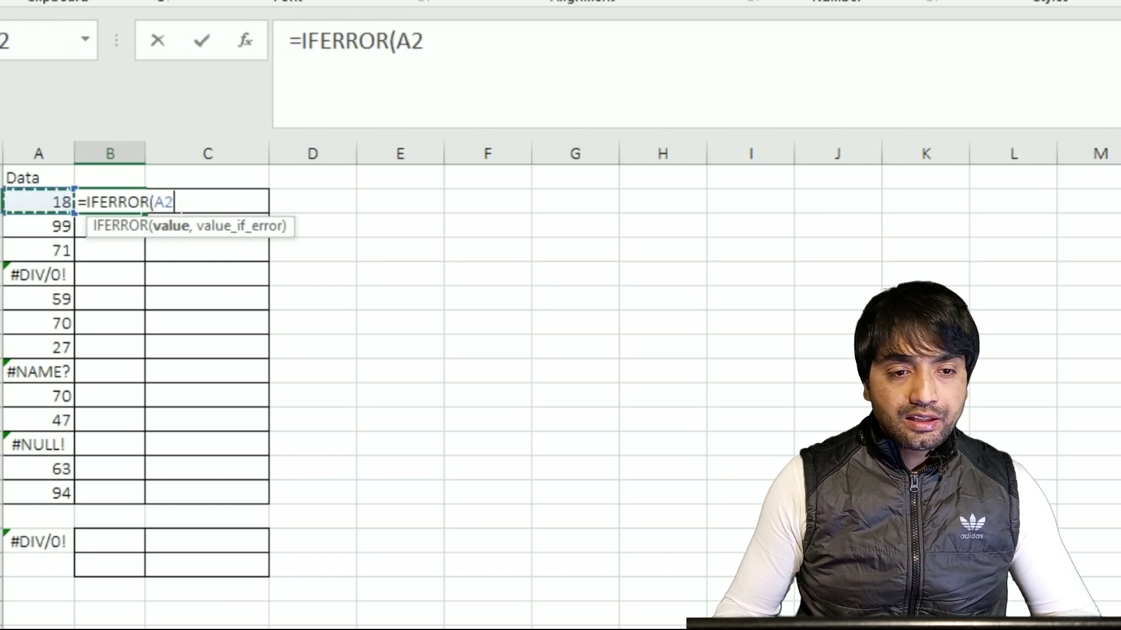
{"action": "type", "text": ","}
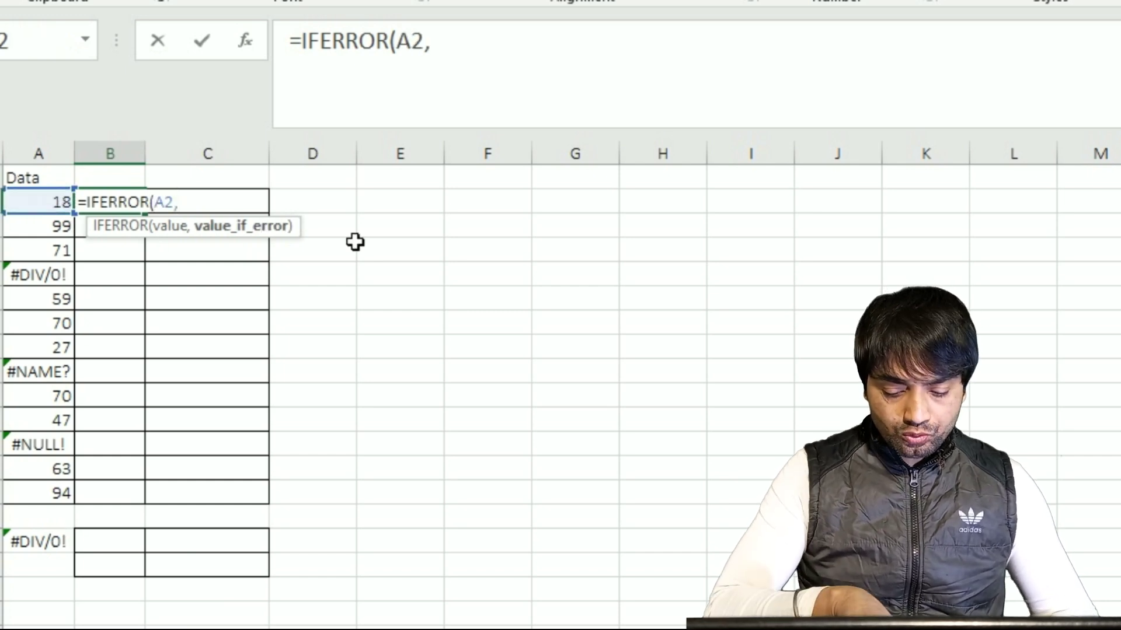
{"action": "type", "text": "\"\")"}
{"action": "key", "text": "ctrl+Return"}
{"action": "left_click", "coordinate": [121, 198]}
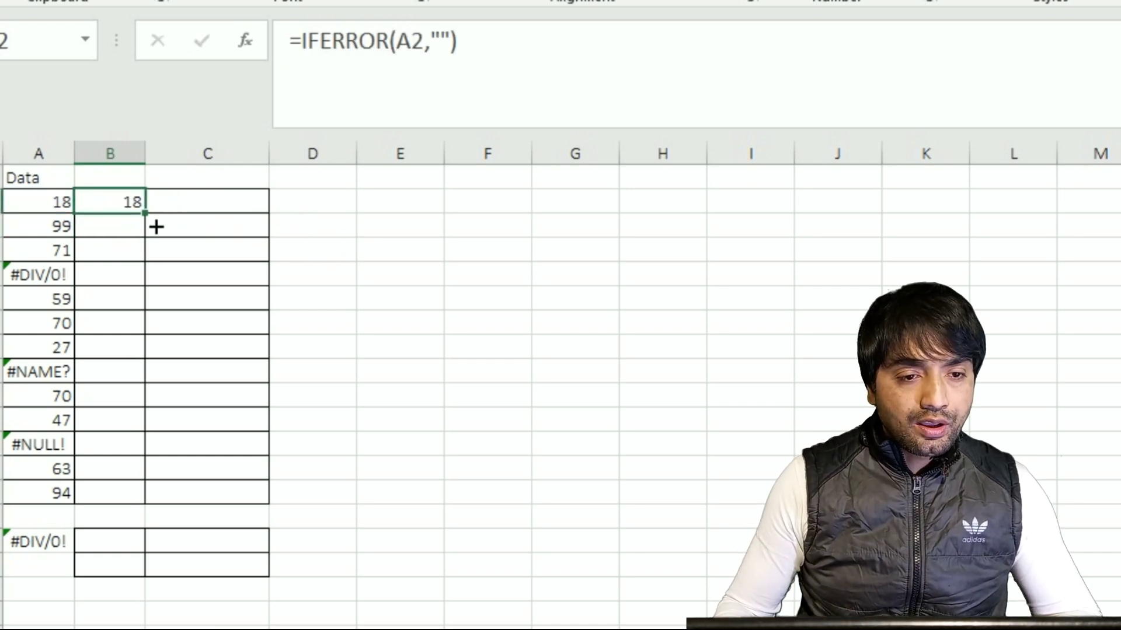
{"action": "double_click", "coordinate": [153, 220]}
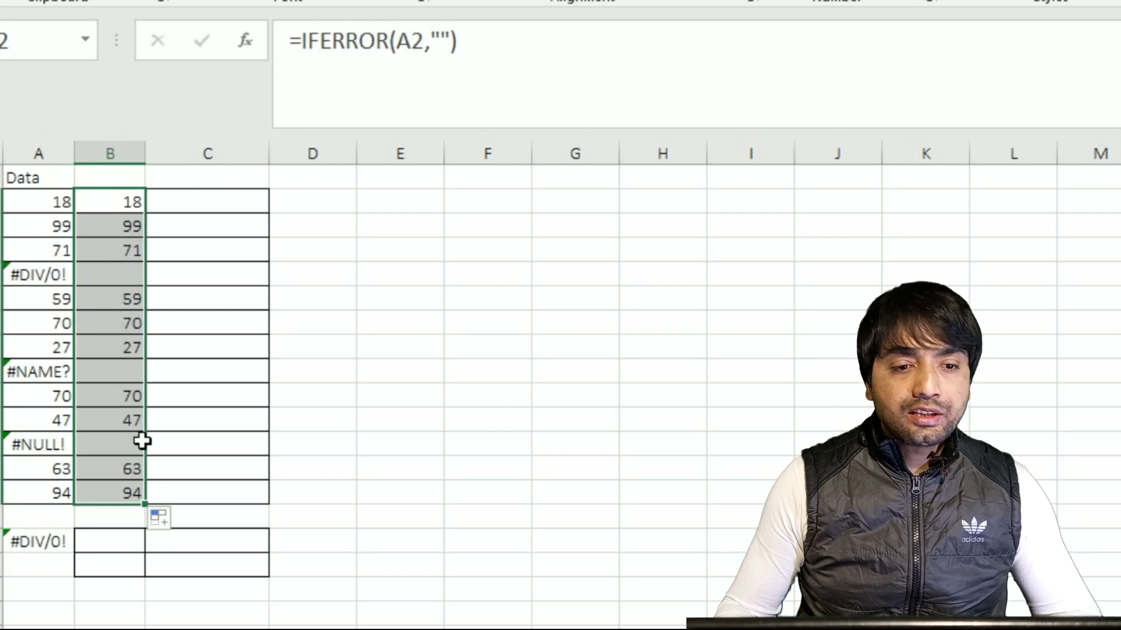
Total the helper column in B16 with the formula =SUM(B2:B14).
{"action": "left_click", "coordinate": [138, 547]}
{"action": "type", "text": "=SUM("}
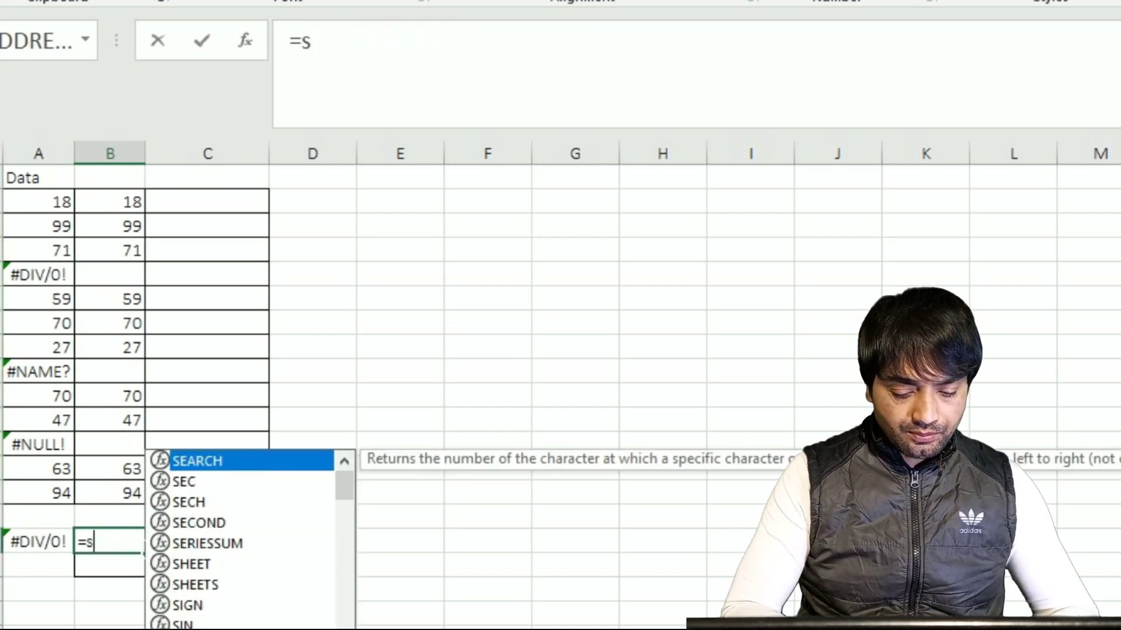
{"action": "left_click_drag", "start_coordinate": [138, 200], "coordinate": [146, 495]}
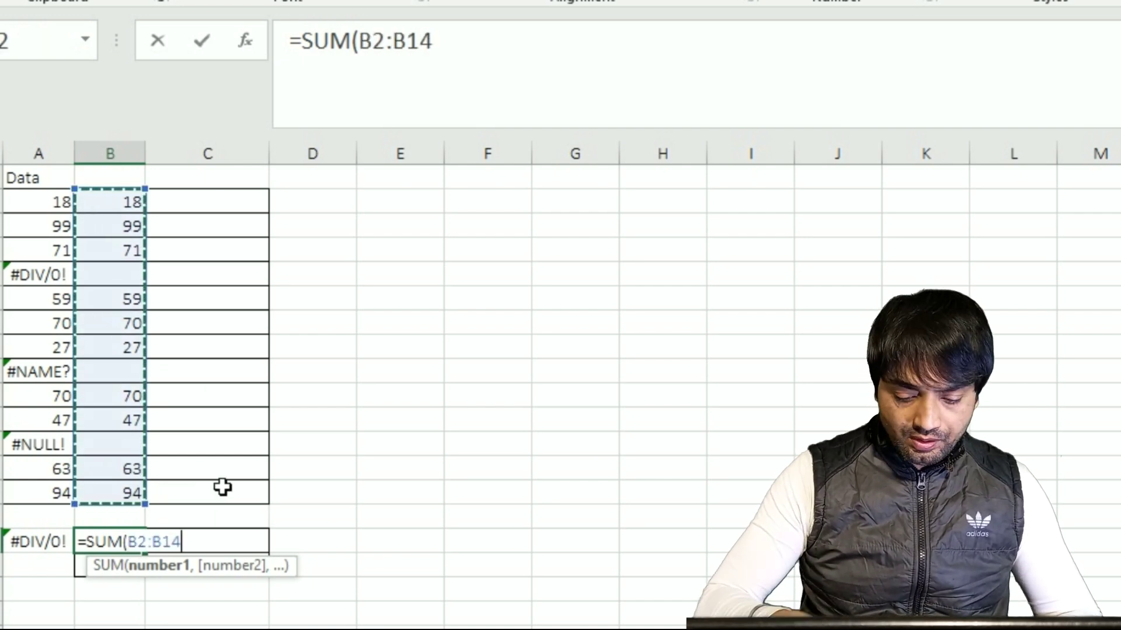
{"action": "type", "text": ")"}
{"action": "key", "text": "Return"}
{"action": "key", "text": "Up"}
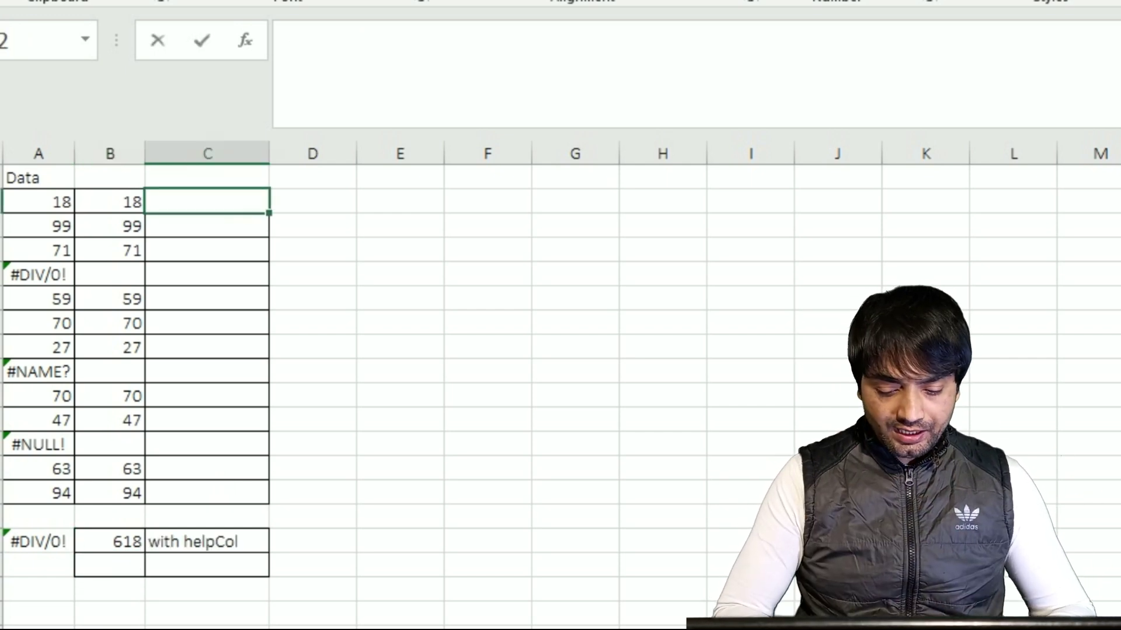
Enter the formula =IF(ISERROR(A2),"",A2) in C2 as an alternative way to blank out the errors.
{"action": "type", "text": "=if"}
{"action": "key", "text": "Tab"}
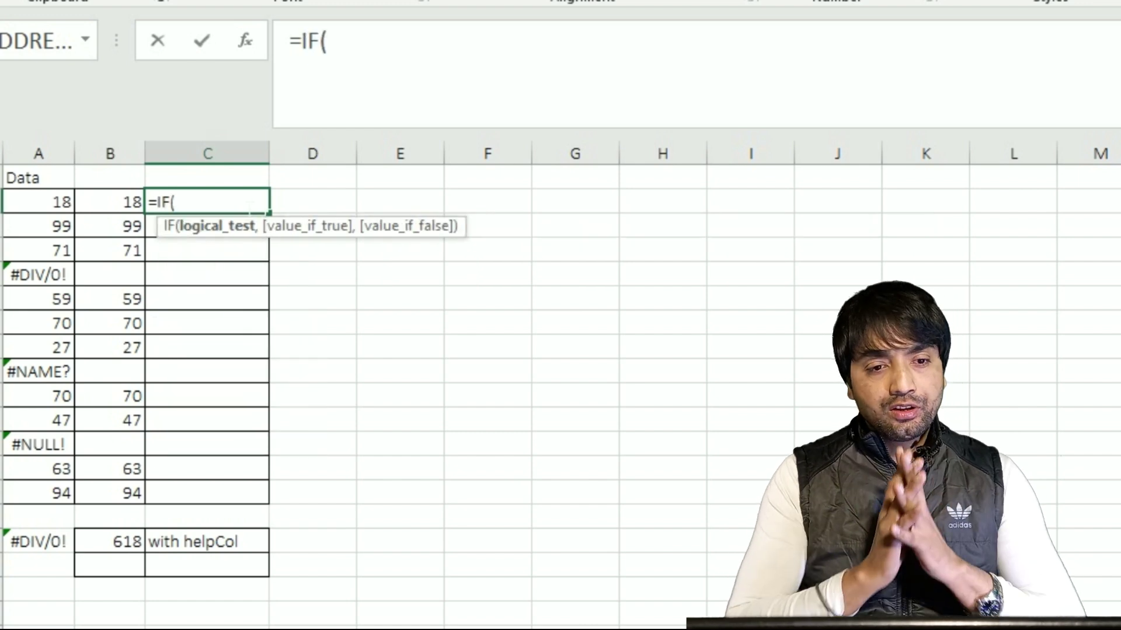
{"action": "type", "text": "isd"}
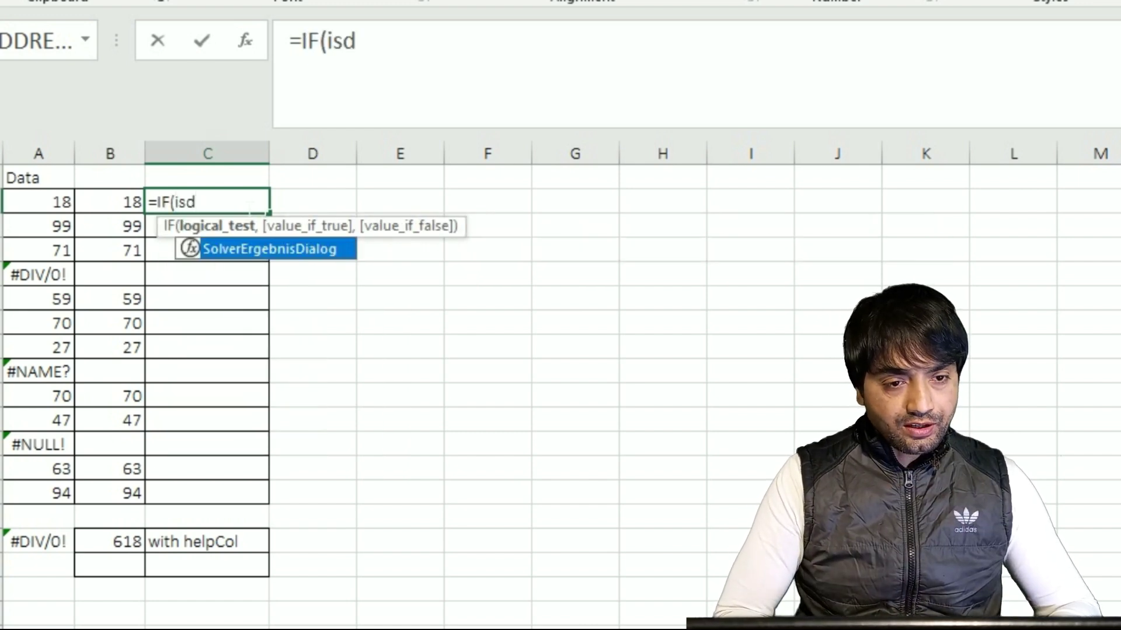
{"action": "key", "text": "BackSpace"}
{"action": "type", "text": "erro"}
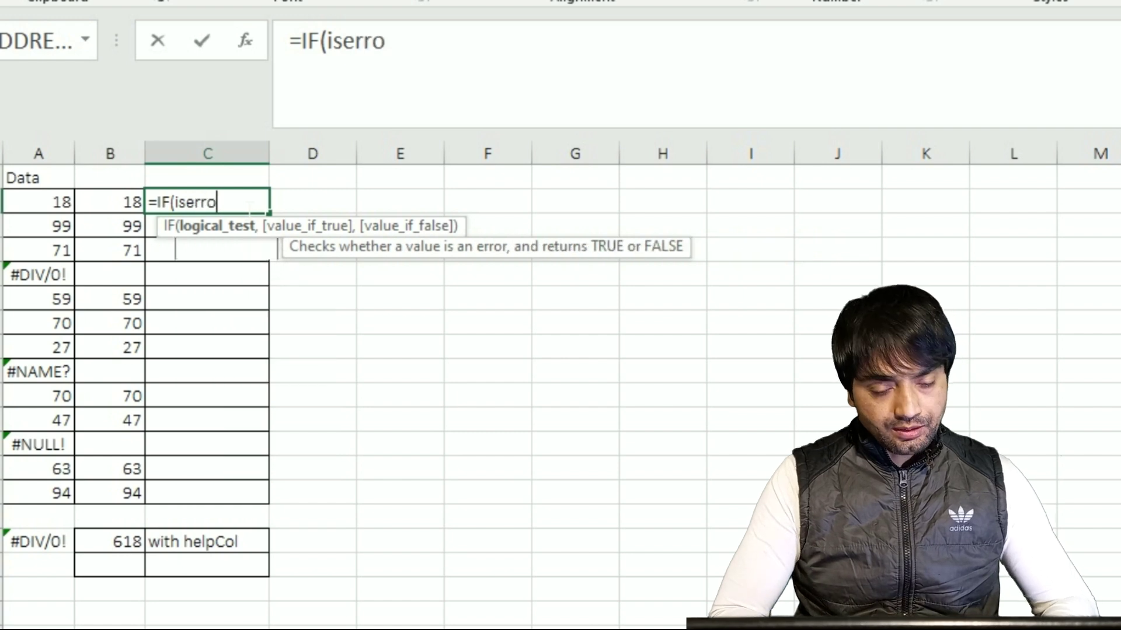
{"action": "key", "text": "Tab"}
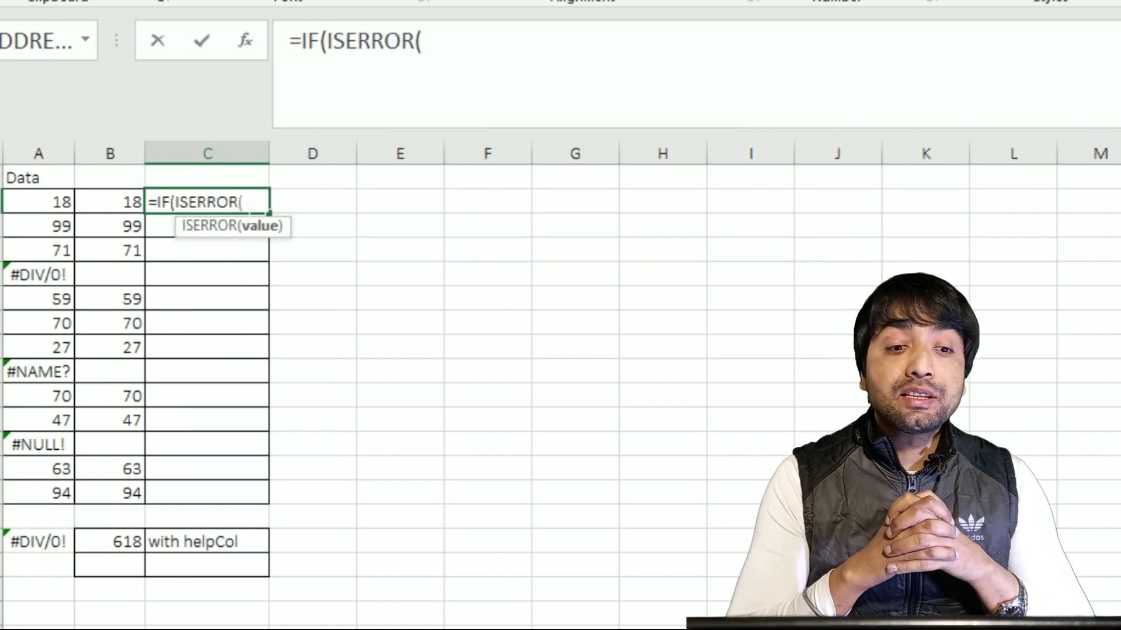
{"action": "left_click", "coordinate": [65, 211]}
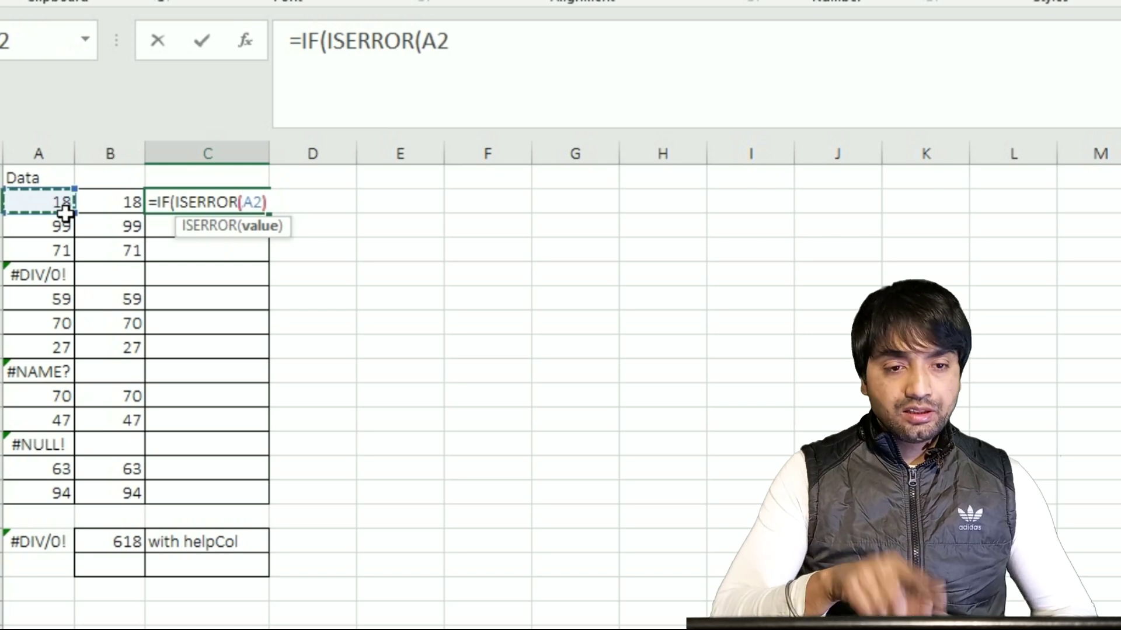
{"action": "type", "text": ")"}
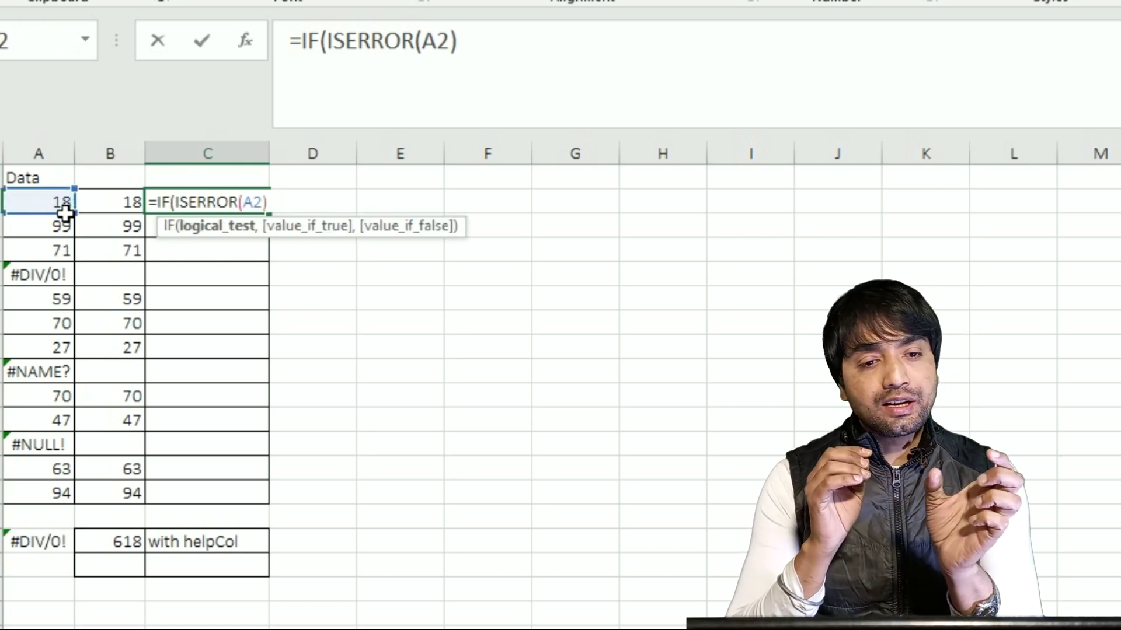
{"action": "type", "text": ",\"\","}
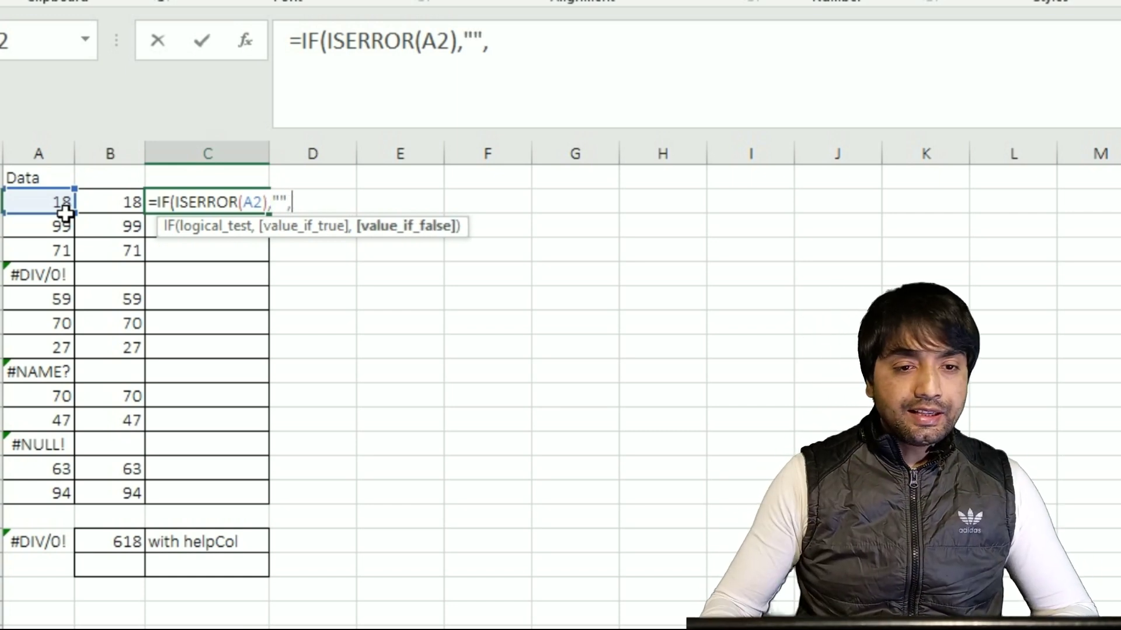
{"action": "left_click", "coordinate": [53, 211]}
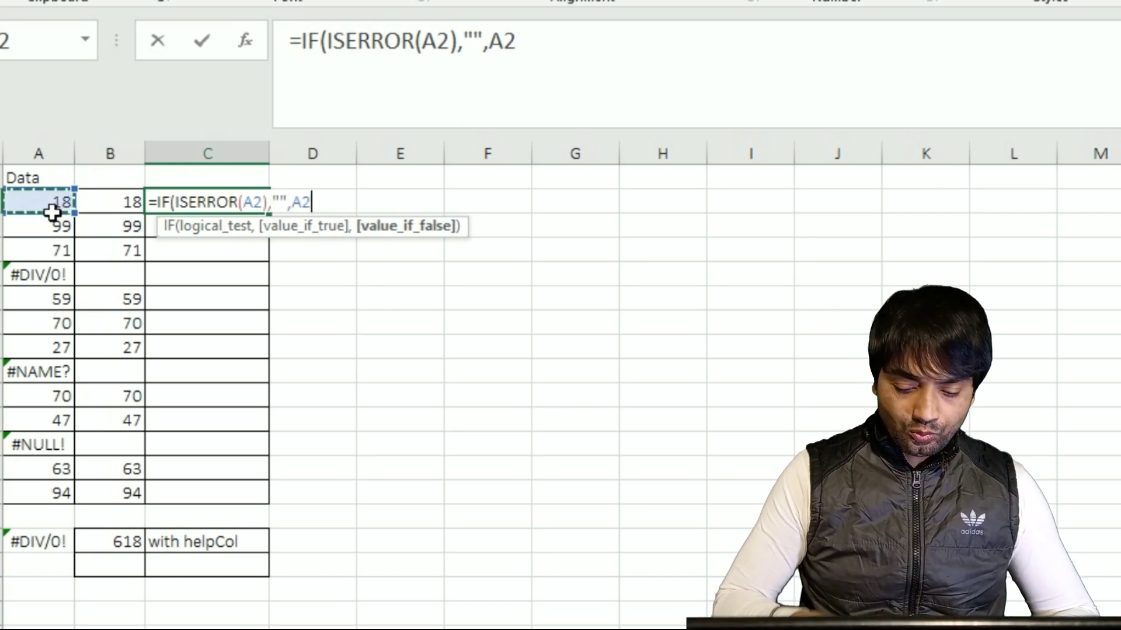
{"action": "type", "text": ")"}
{"action": "key", "text": "ctrl+Return"}
Fill the ISERROR formula from C2 down to C14.
{"action": "key", "text": "shift+Down"}
{"action": "key", "text": "shift+Down"}
{"action": "key", "text": "shift+Down"}
{"action": "key", "text": "shift+Down"}
{"action": "key", "text": "shift+Down"}
{"action": "key", "text": "shift+Down"}
{"action": "key", "text": "shift+Down"}
{"action": "key", "text": "shift+Down"}
{"action": "key", "text": "shift+Down"}
{"action": "key", "text": "shift+Down"}
{"action": "key", "text": "shift+Down"}
{"action": "key", "text": "shift+Down"}
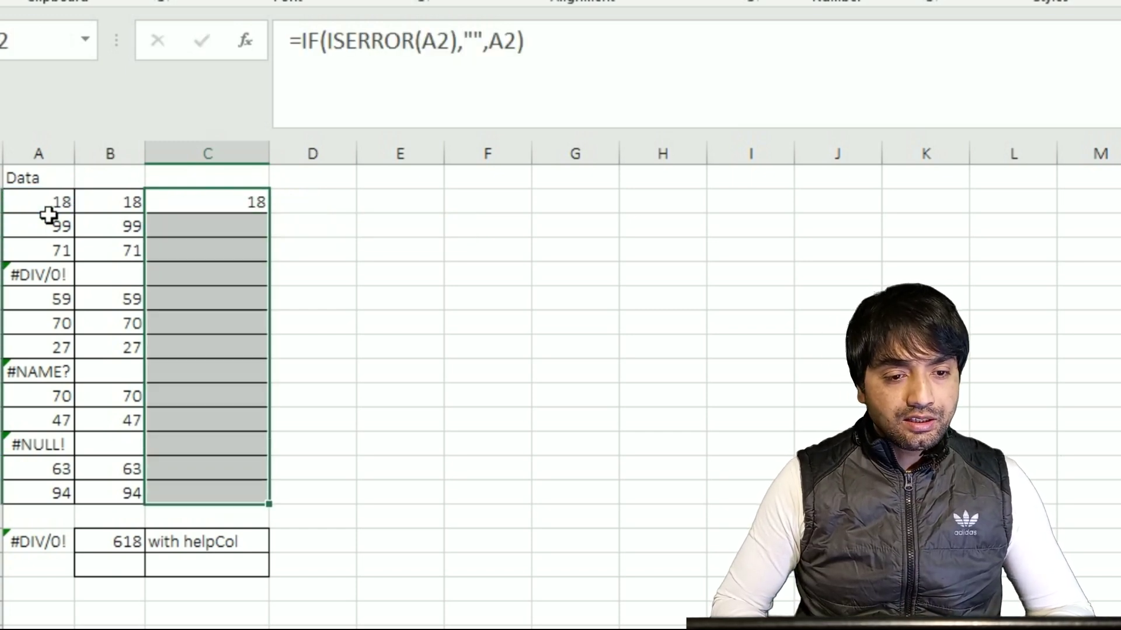
{"action": "key", "text": "ctrl+d"}
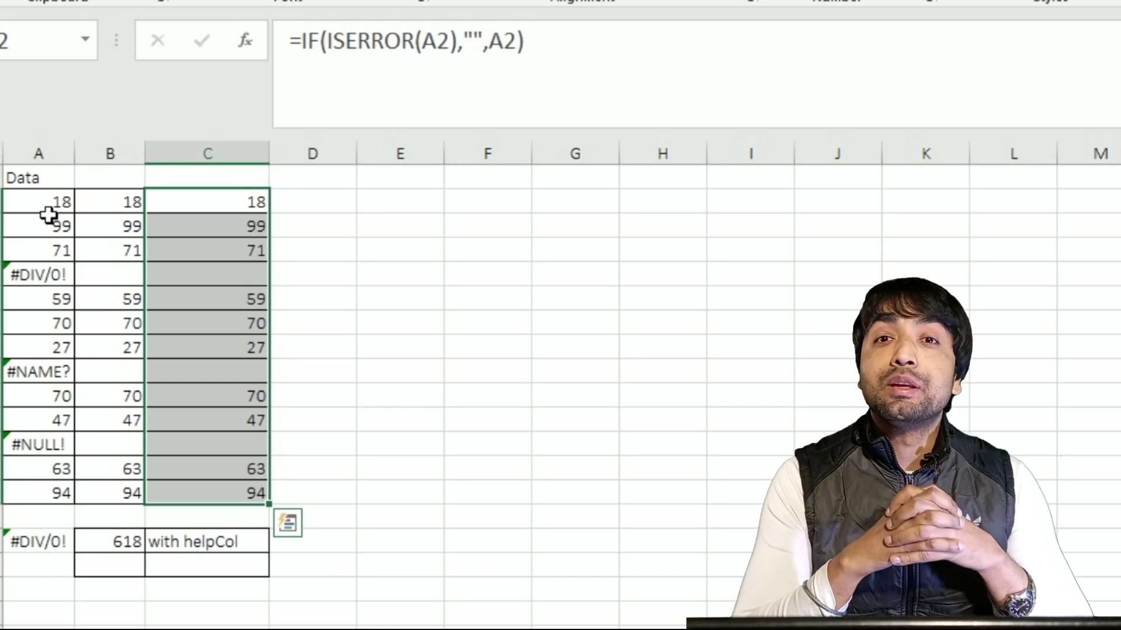
Enter the array formula =SUM(IF(ISERROR($A$2:$A$14),"",$A$2:$A$14)) in B17 to total the data without a helper column.
{"action": "left_click", "coordinate": [109, 565]}
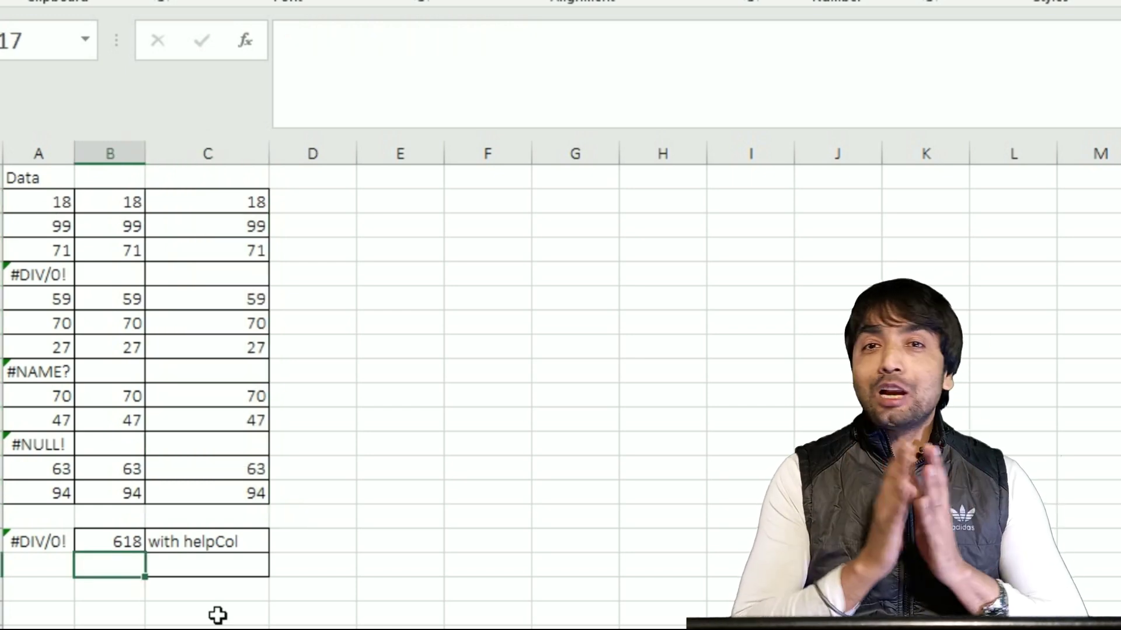
{"action": "type", "text": "=sum"}
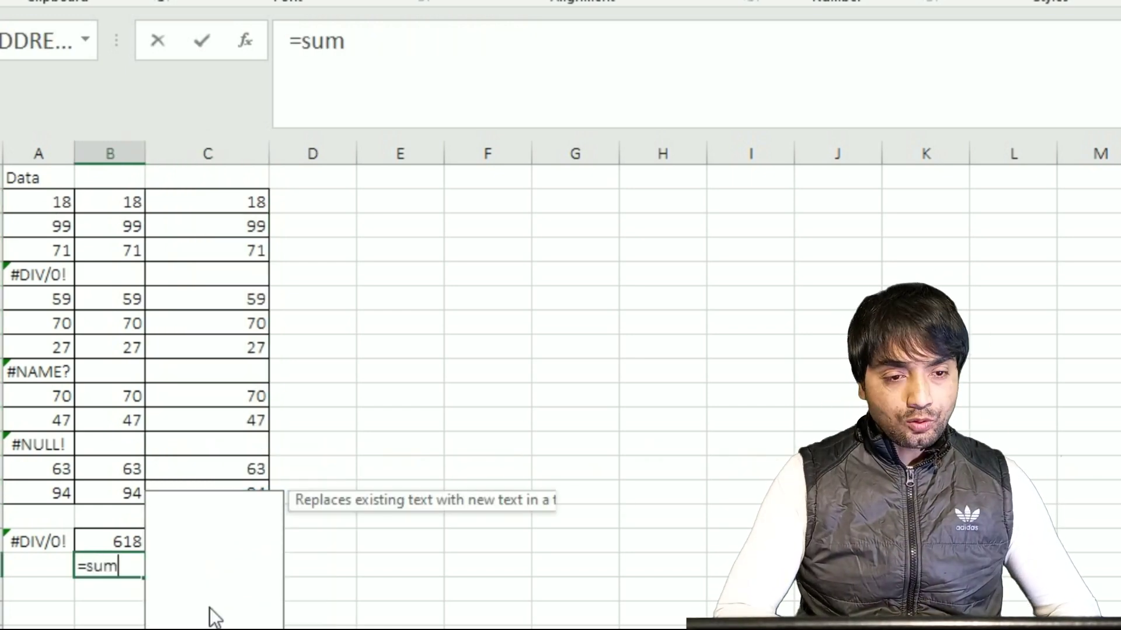
{"action": "key", "text": "Tab"}
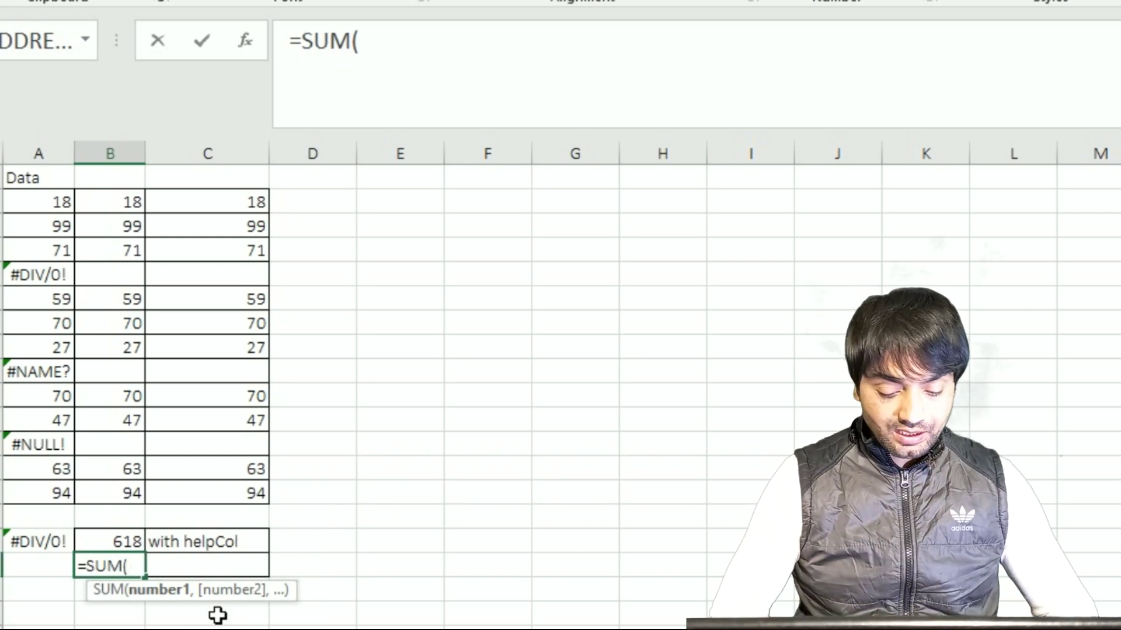
{"action": "type", "text": "if"}
{"action": "key", "text": "Tab"}
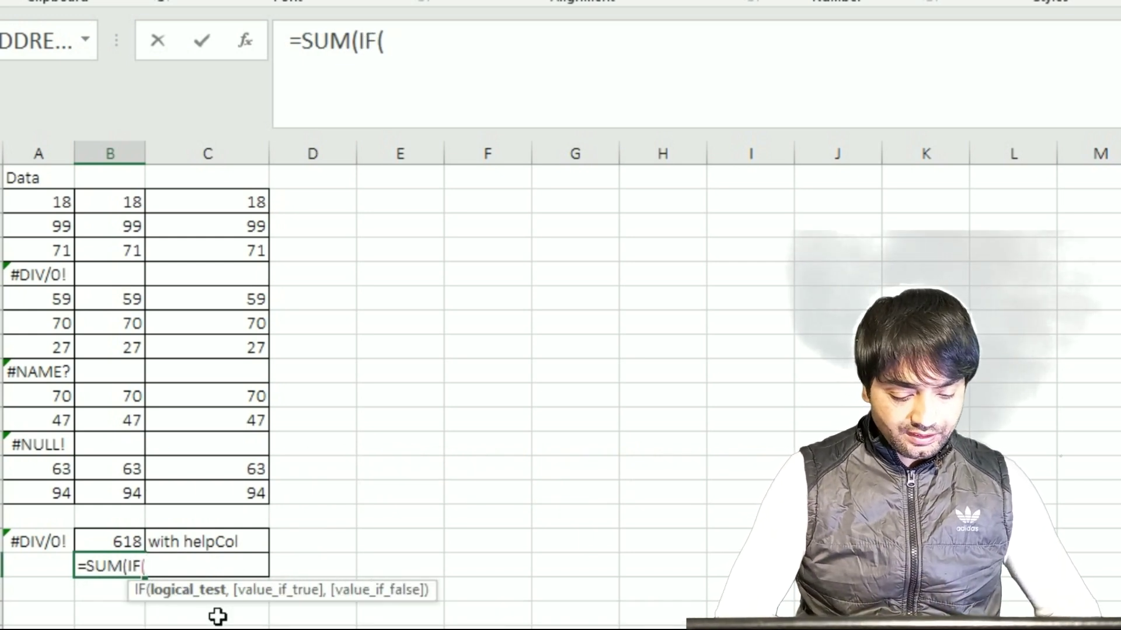
{"action": "type", "text": "ise"}
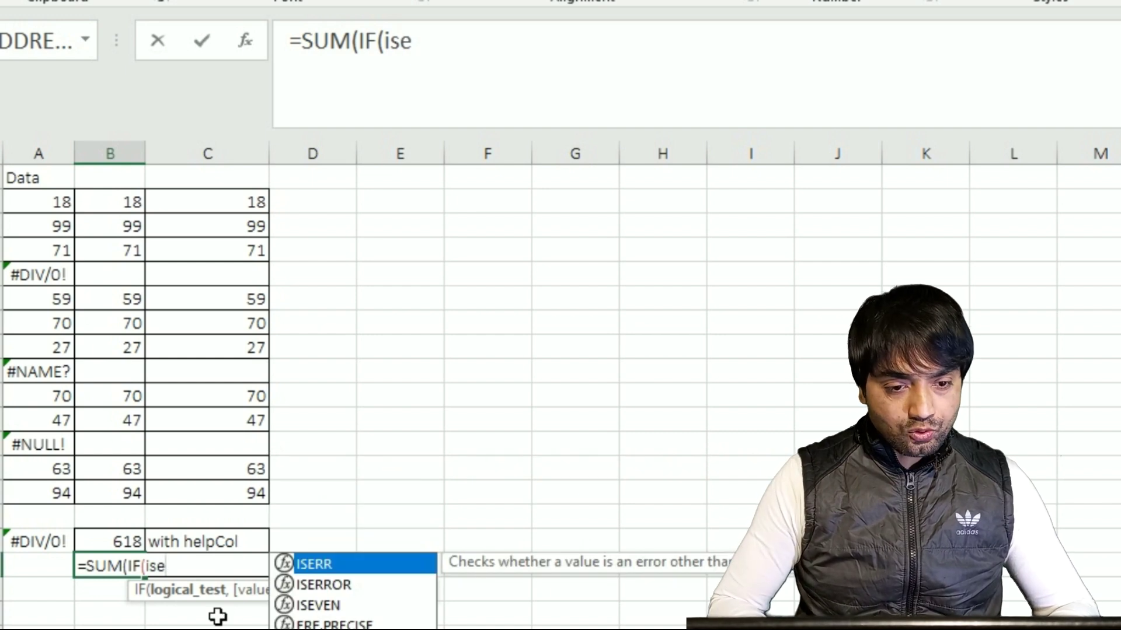
{"action": "key", "text": "Tab"}
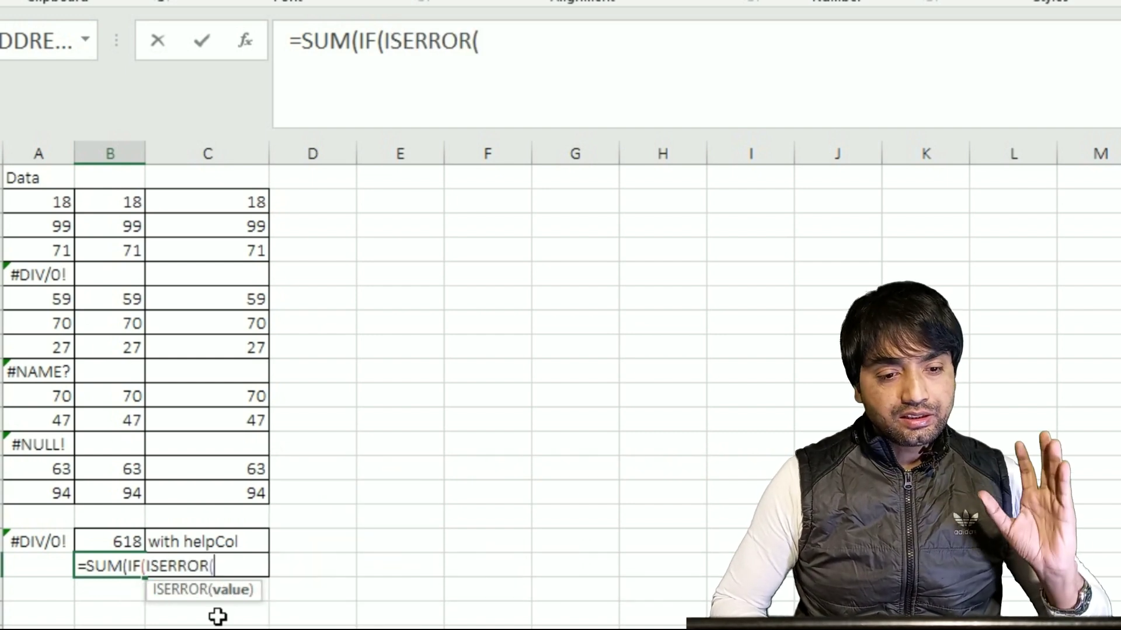
{"action": "left_click_drag", "start_coordinate": [52, 211], "coordinate": [50, 500]}
{"action": "key", "text": "F4"}
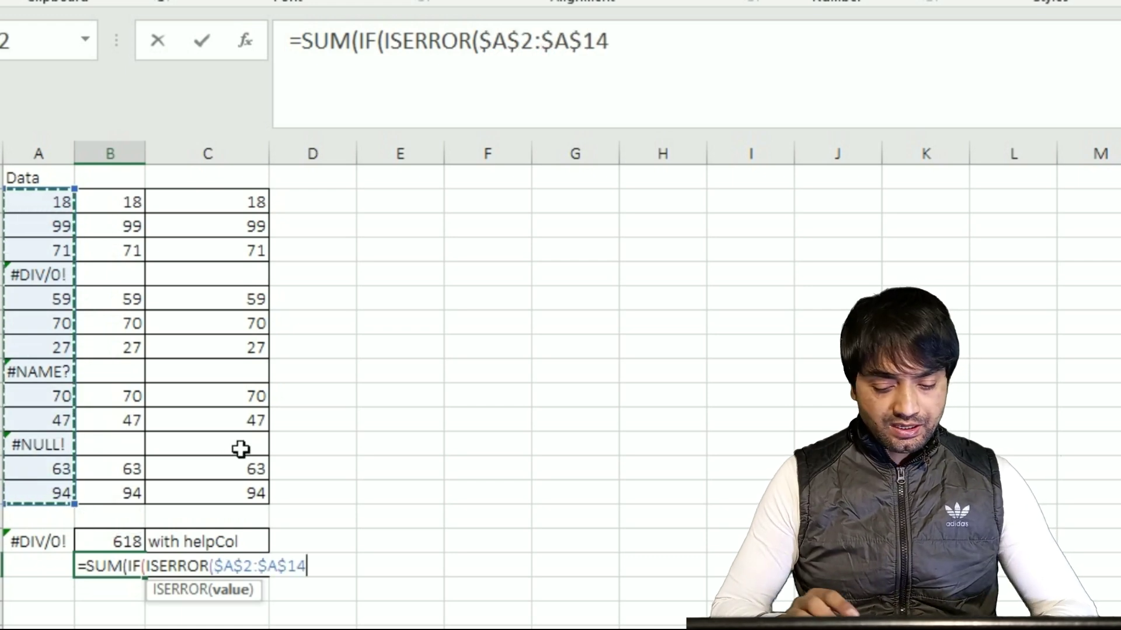
{"action": "type", "text": "),\"\","}
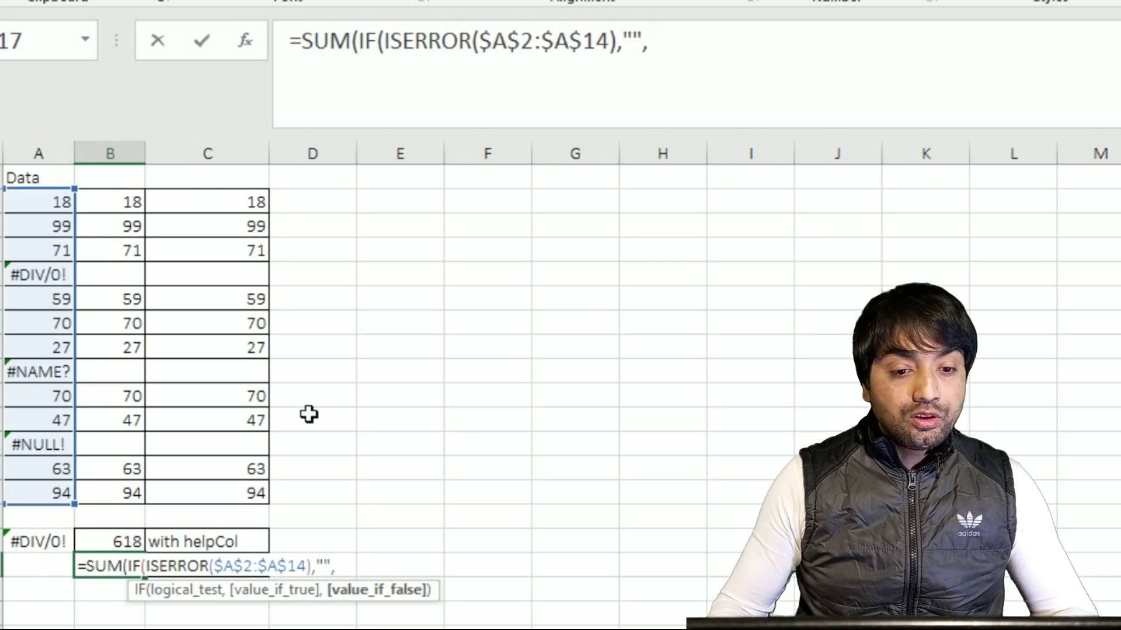
{"action": "left_click_drag", "start_coordinate": [34, 201], "coordinate": [42, 513]}
{"action": "key", "text": "F4"}
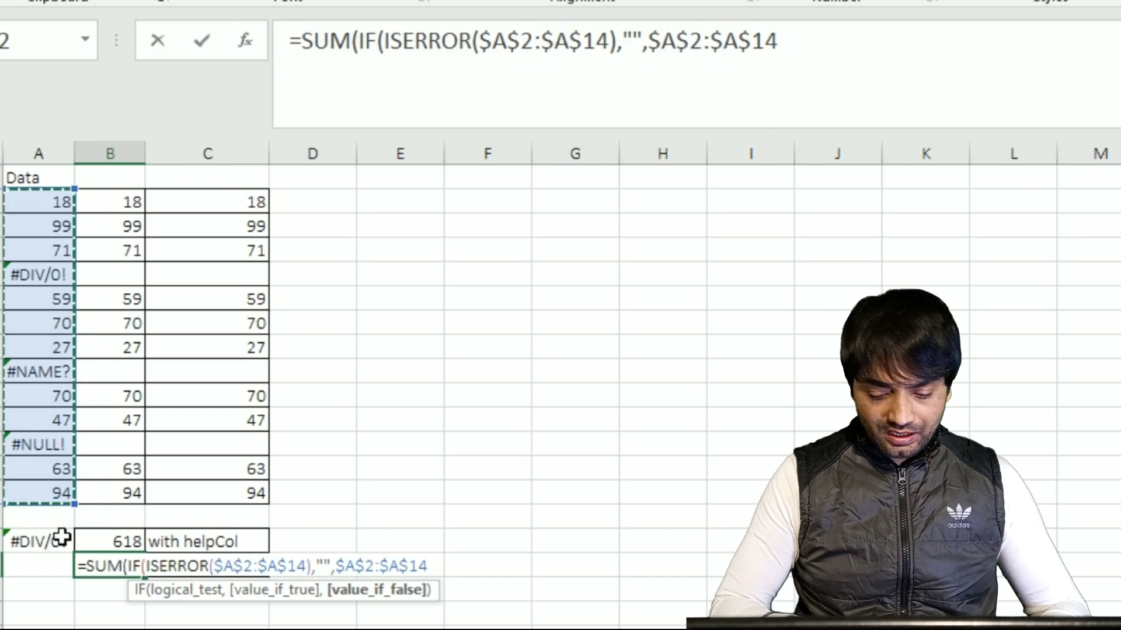
{"action": "type", "text": "))"}
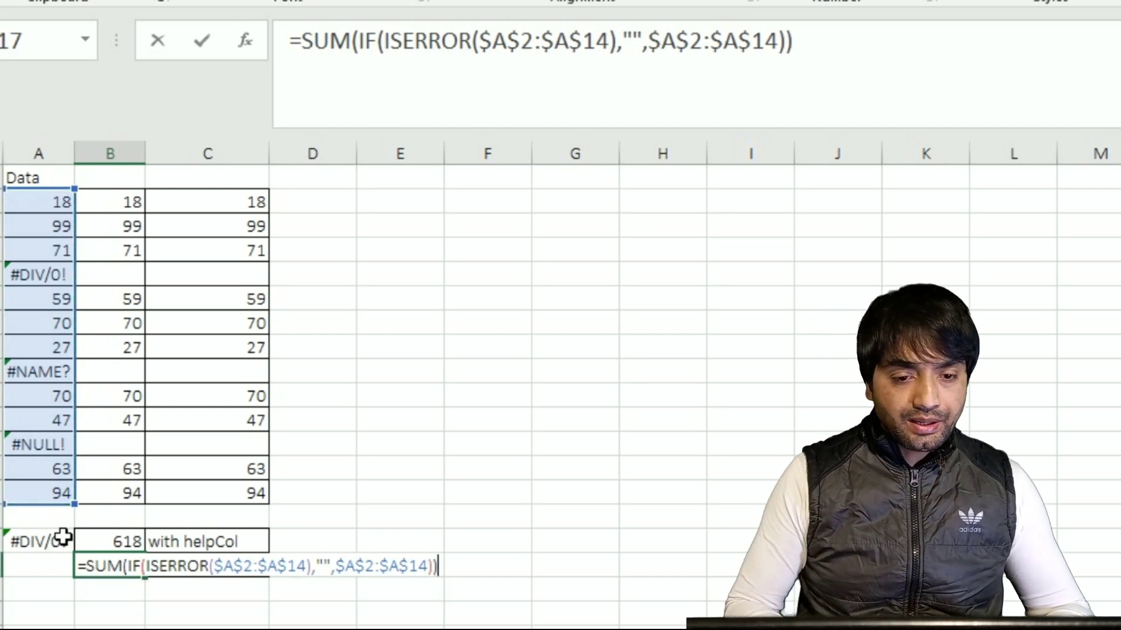
{"action": "key", "text": "ctrl+shift+Return"}
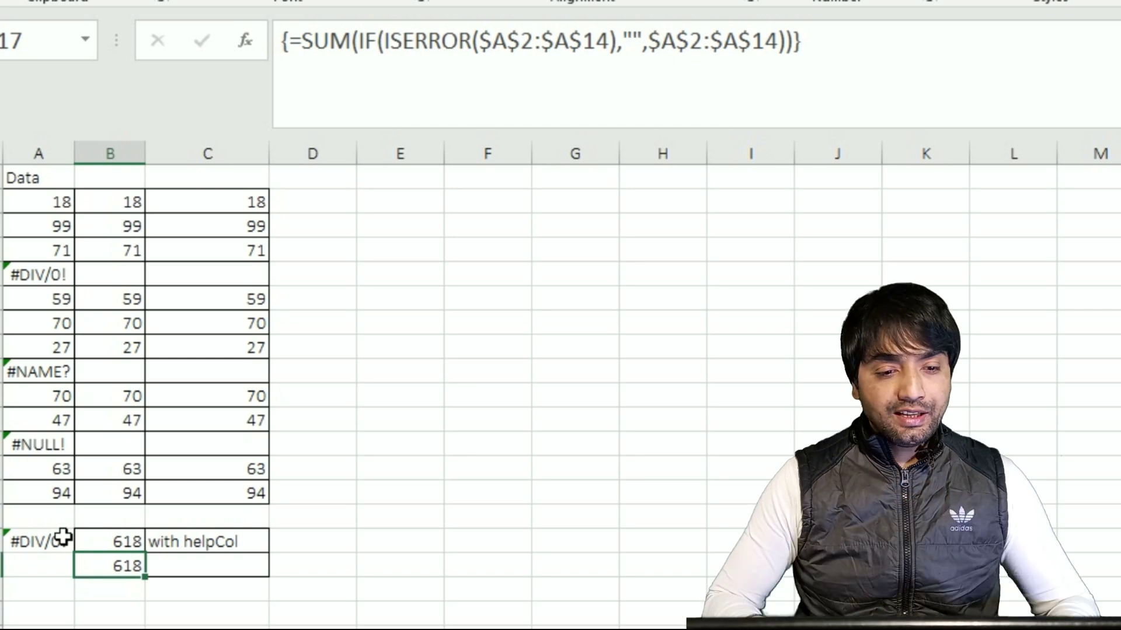
{"action": "key", "text": "Right"}
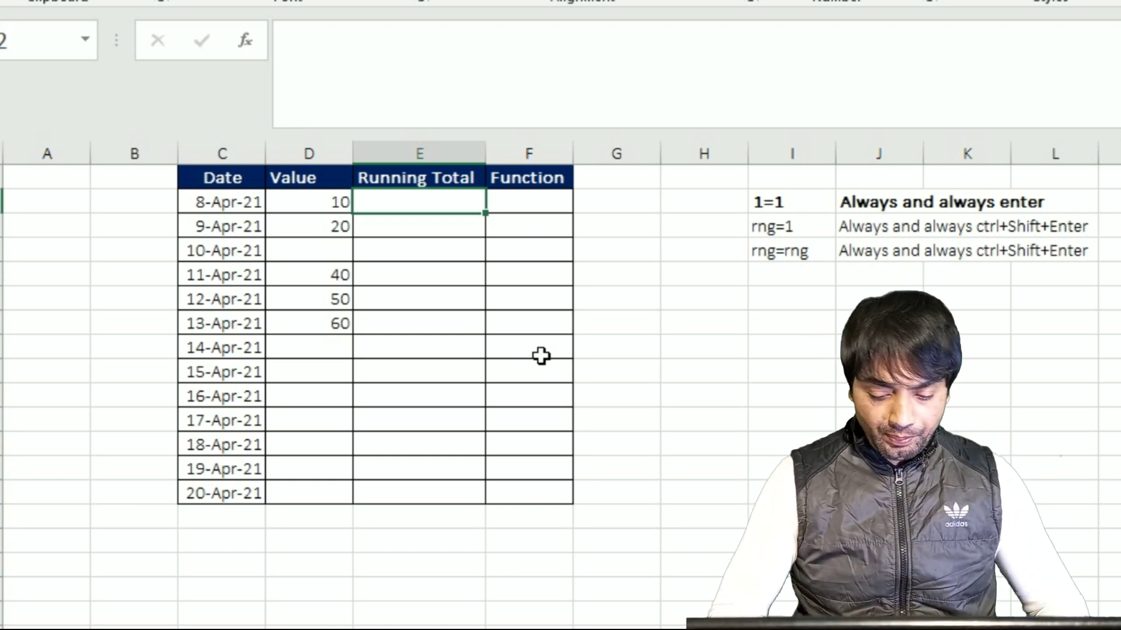
Start the Running Total column with =D2 in E2 and =D2+D3 in E3.
{"action": "type", "text": "="}
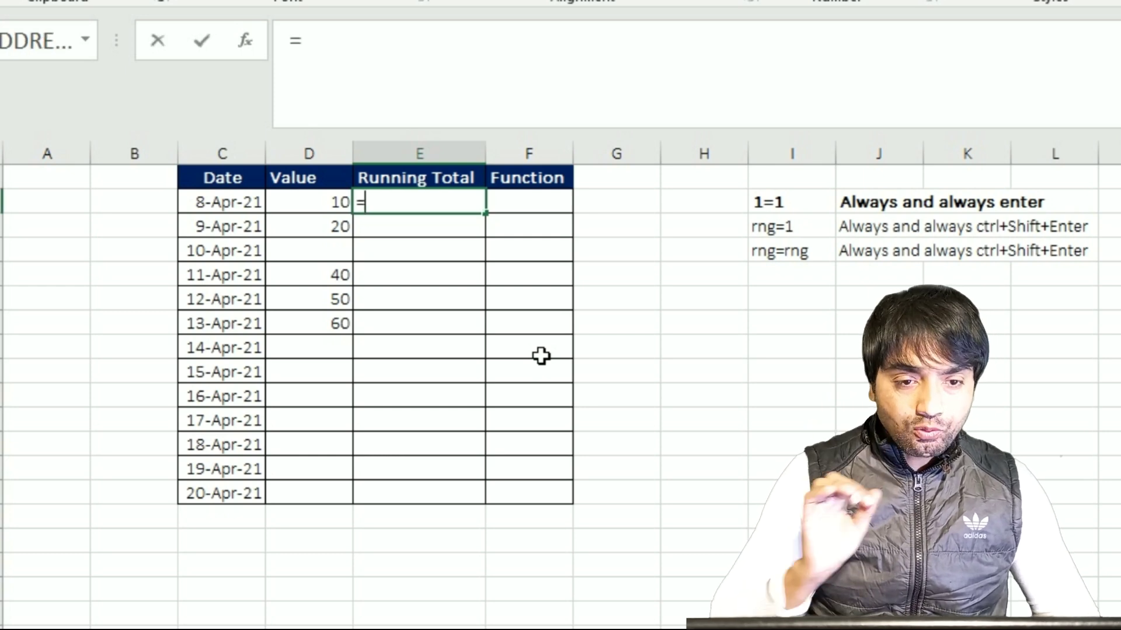
{"action": "left_click", "coordinate": [336, 211]}
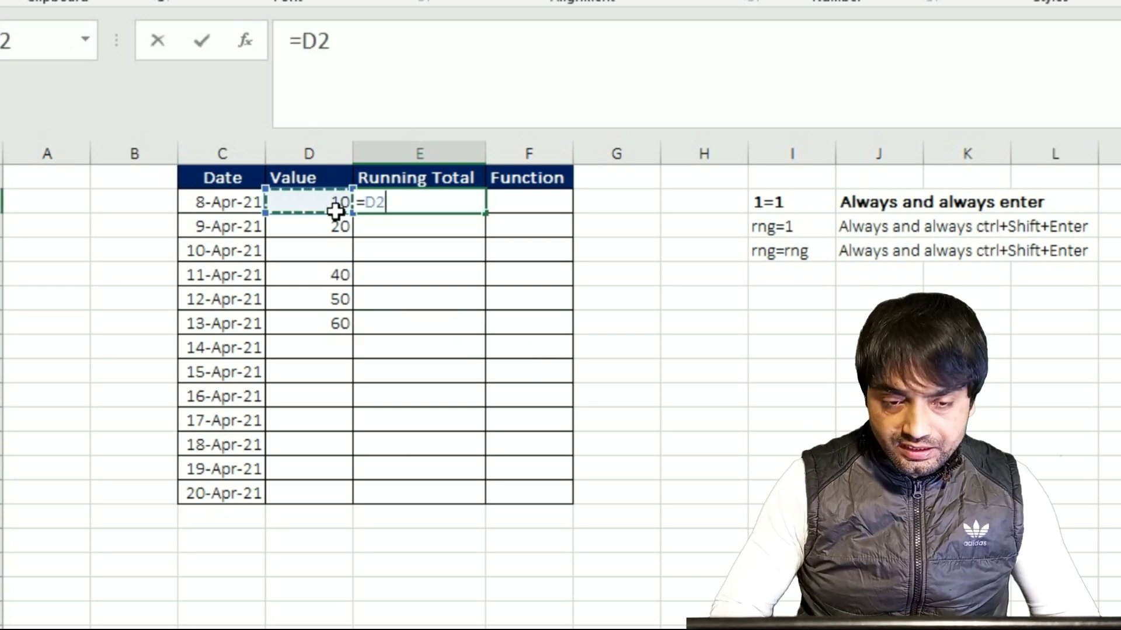
{"action": "key", "text": "Return"}
{"action": "type", "text": "="}
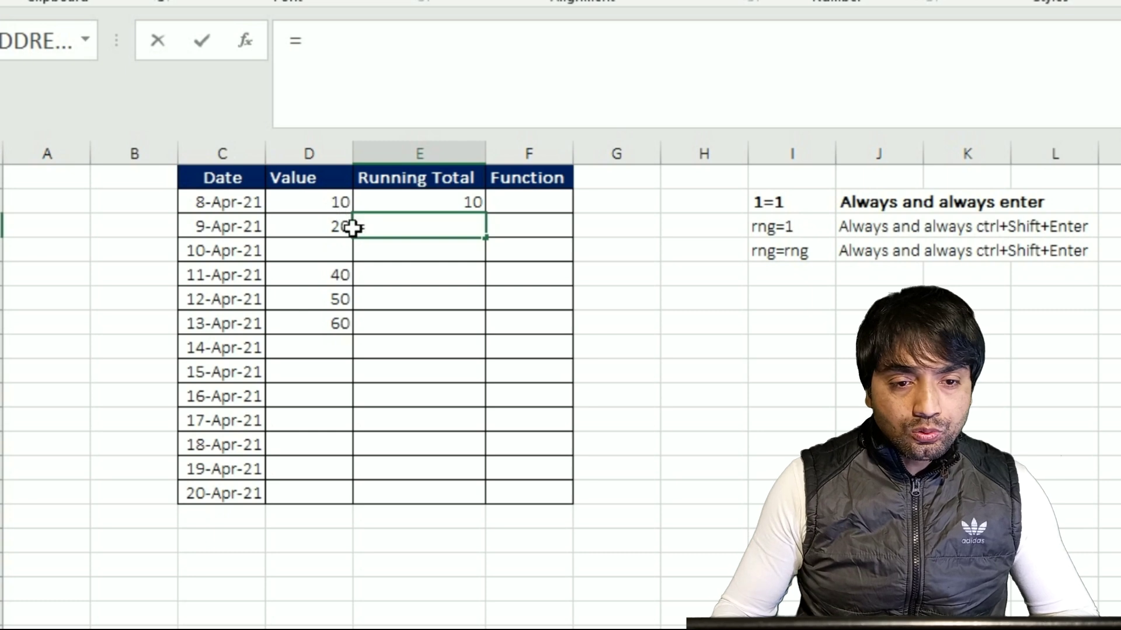
{"action": "left_click", "coordinate": [340, 208]}
{"action": "type", "text": "+"}
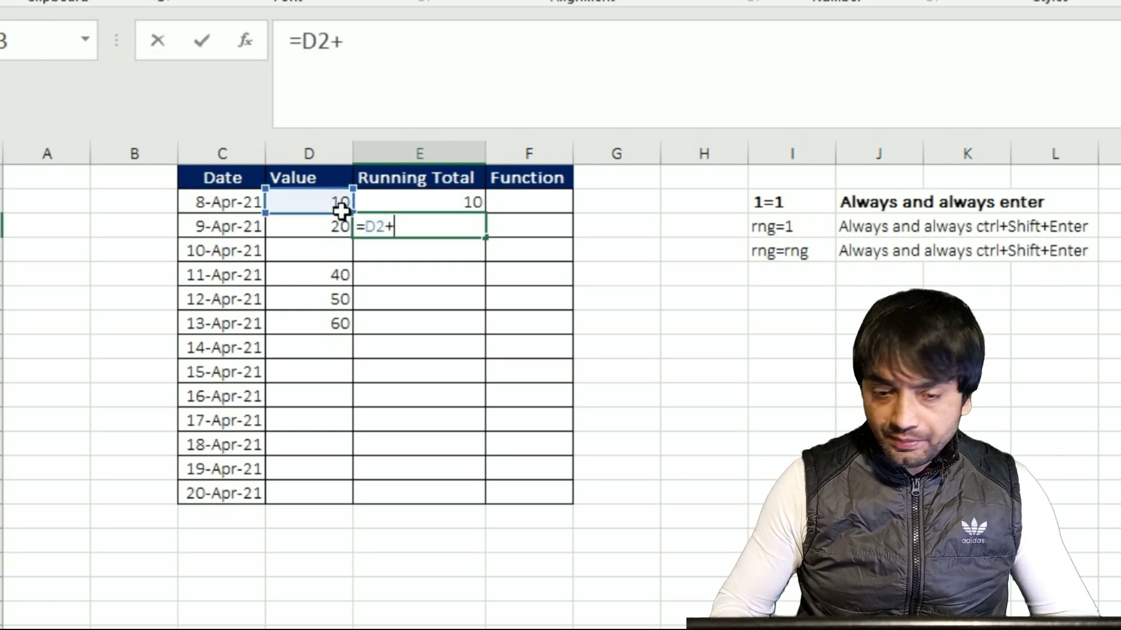
{"action": "left_click", "coordinate": [341, 230]}
{"action": "key", "text": "Return"}
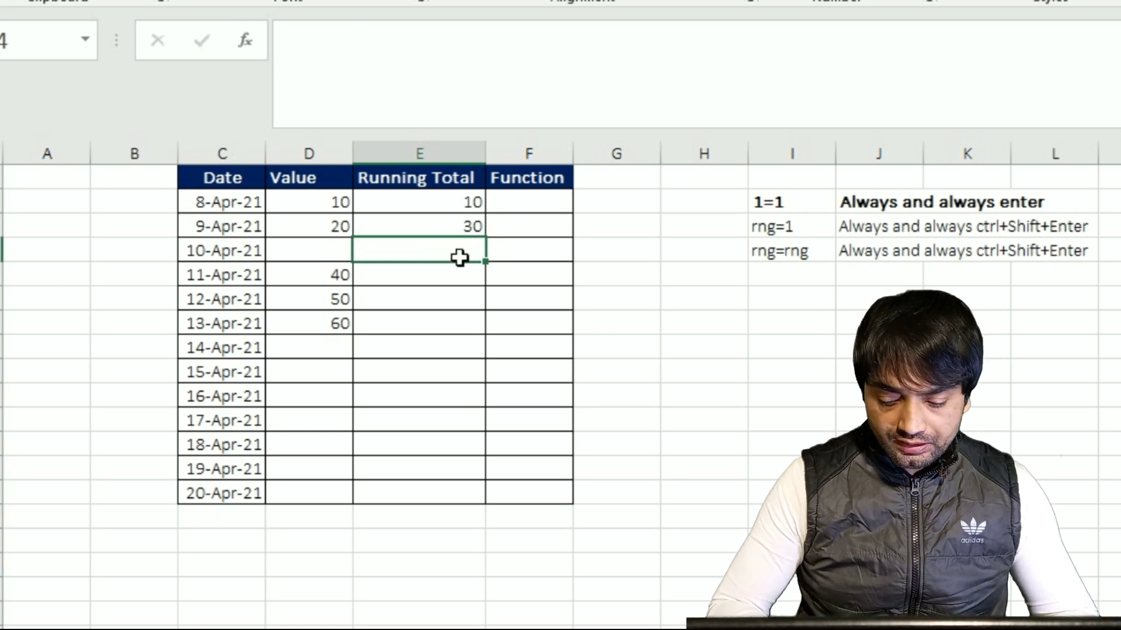
Enter =D4+E3 in E4 and fill it down to E7 to continue the running total through 13-Apr-21.
{"action": "type", "text": "="}
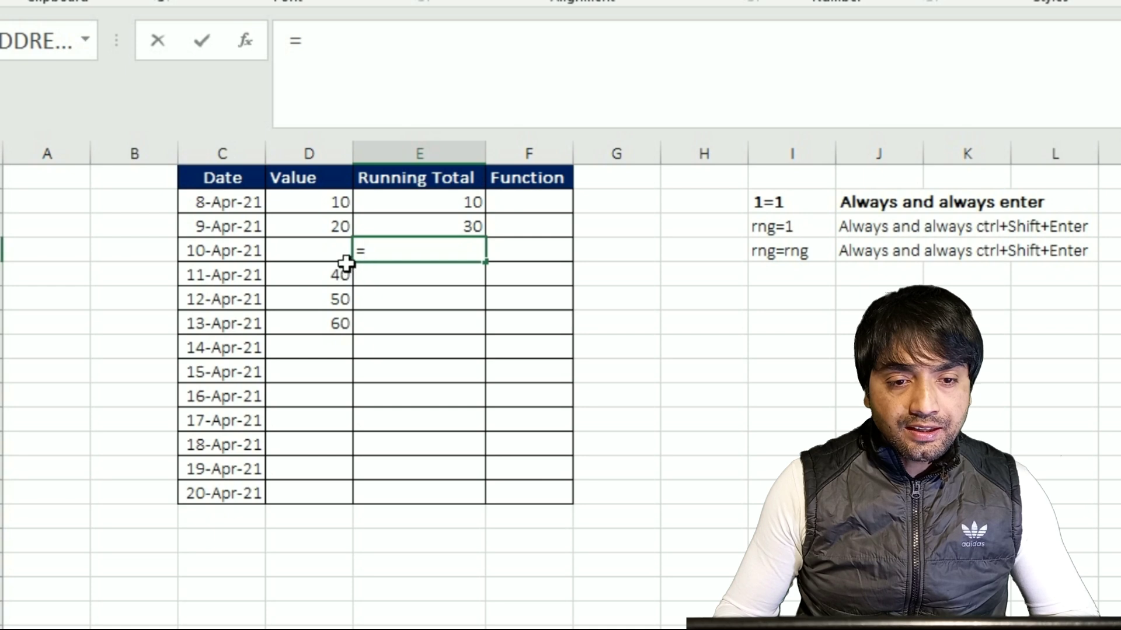
{"action": "left_click", "coordinate": [315, 255]}
{"action": "type", "text": "+"}
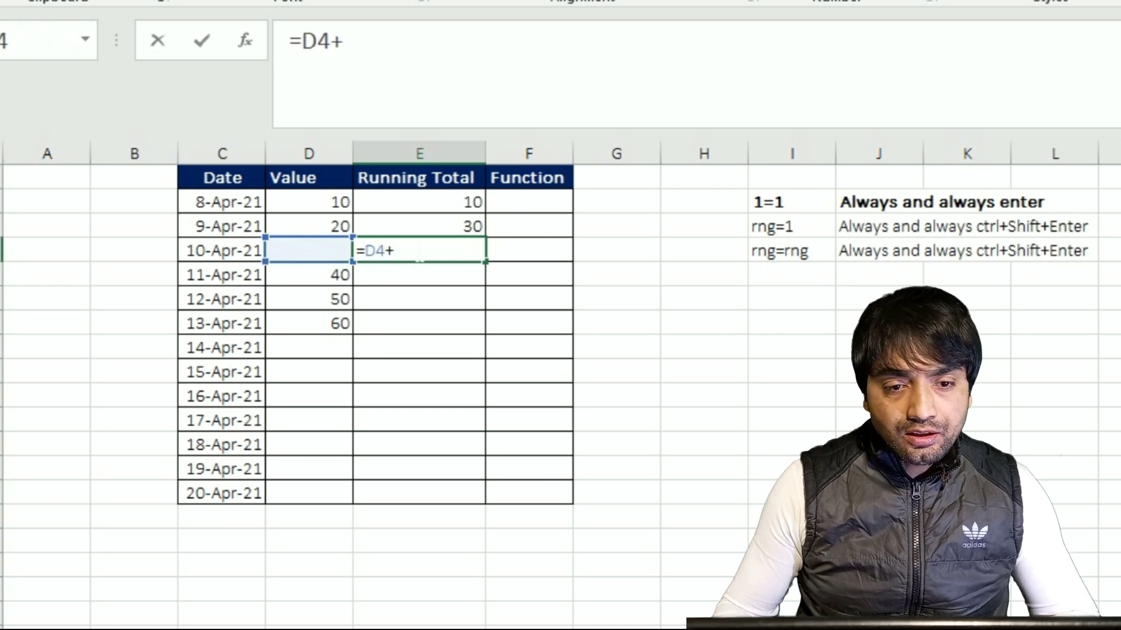
{"action": "left_click", "coordinate": [430, 233]}
{"action": "key", "text": "Return"}
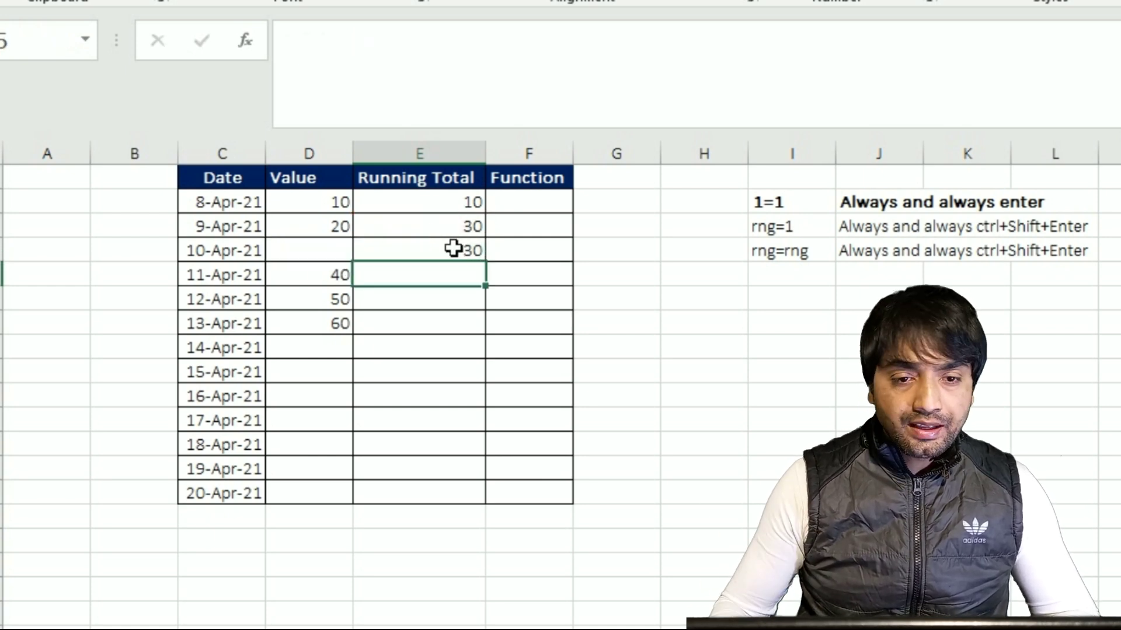
{"action": "left_click", "coordinate": [467, 254]}
{"action": "left_click_drag", "start_coordinate": [485, 262], "coordinate": [488, 348]}
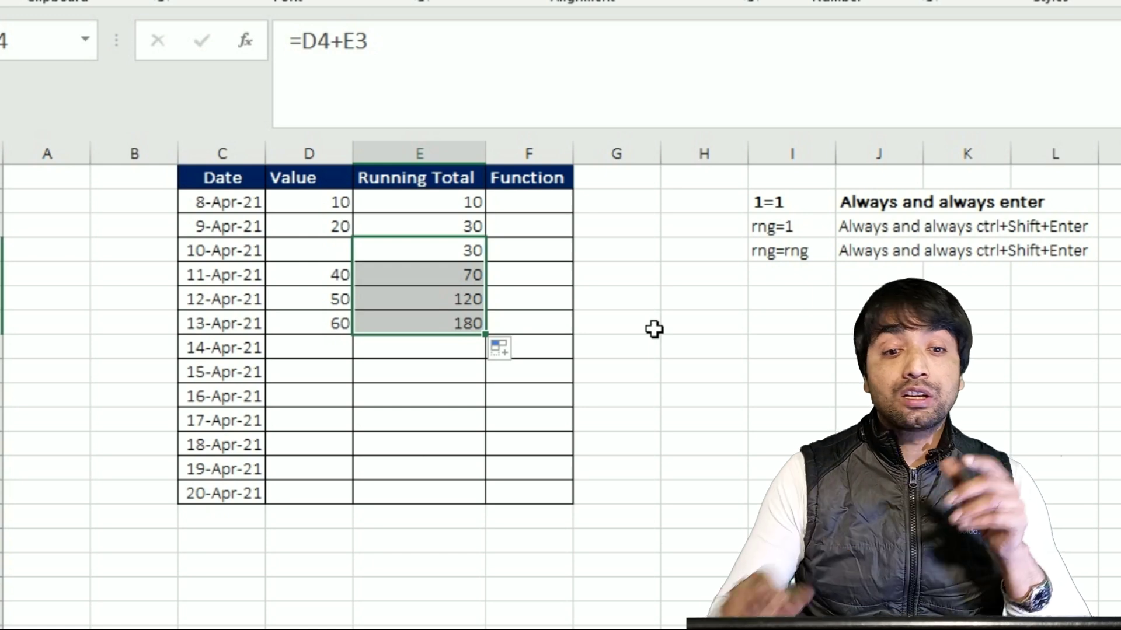
Examine the formulas in the first cells of the Running Total column to compare how they differ.
{"action": "left_click", "coordinate": [445, 211]}
{"action": "key", "text": "Up"}
{"action": "key", "text": "Down"}
{"action": "key", "text": "Down"}
{"action": "key", "text": "Down"}
{"action": "key", "text": "Up"}
{"action": "key", "text": "Up"}
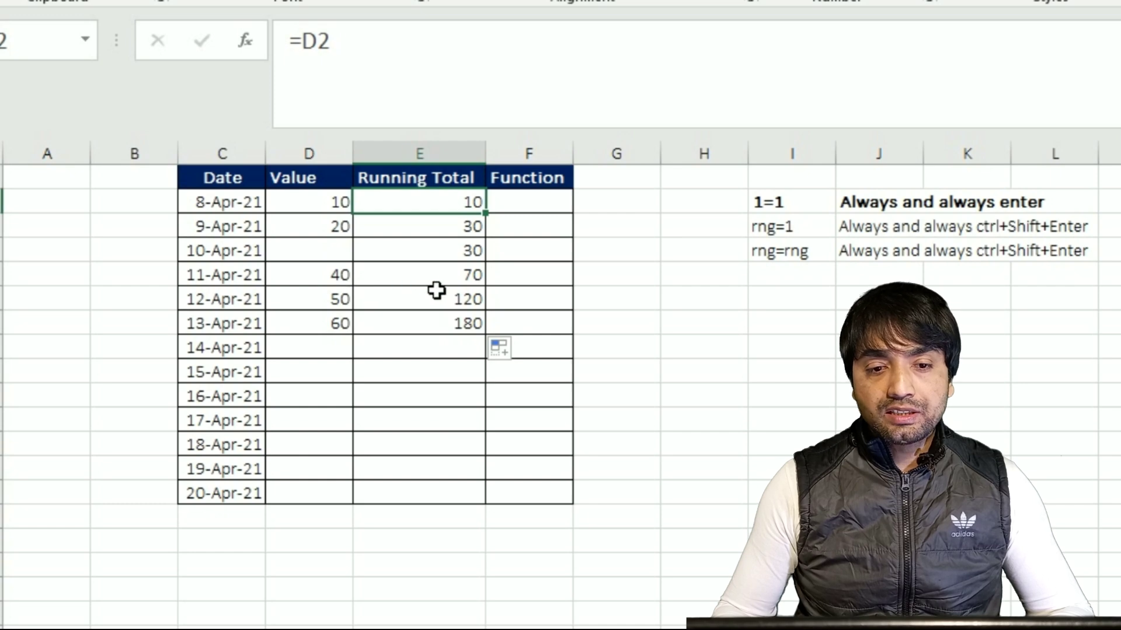
{"action": "left_click", "coordinate": [454, 274]}
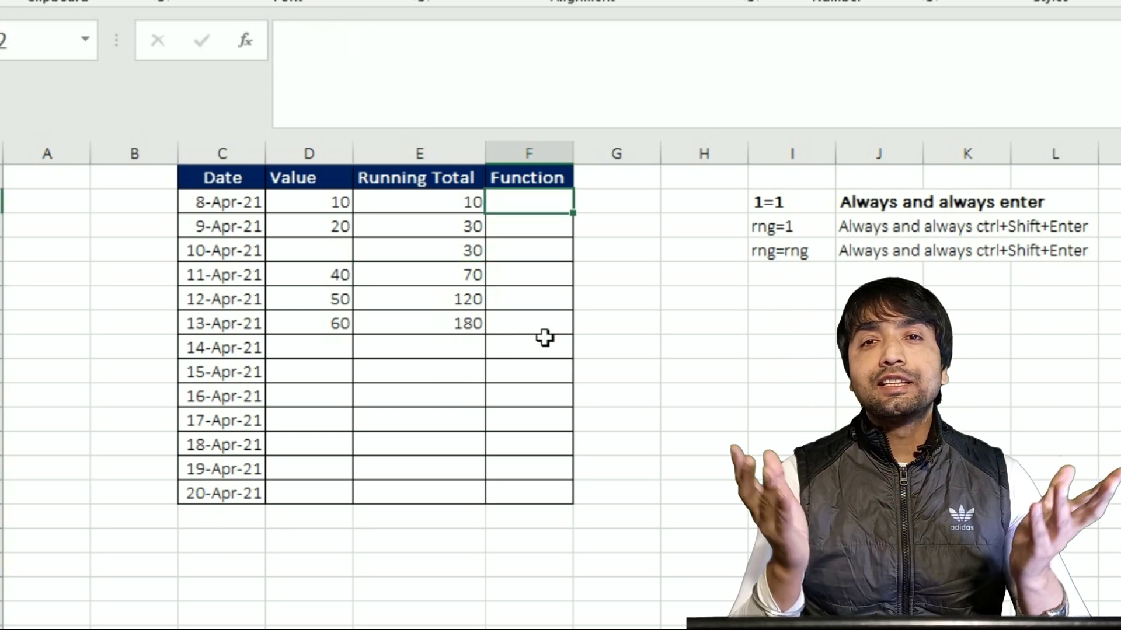
Enter =SUM($D$2:D2) in F2 and fill it down to F7 to build the running total through 13-Apr-21 with one formula.
{"action": "type", "text": "=sum"}
{"action": "key", "text": "Tab"}
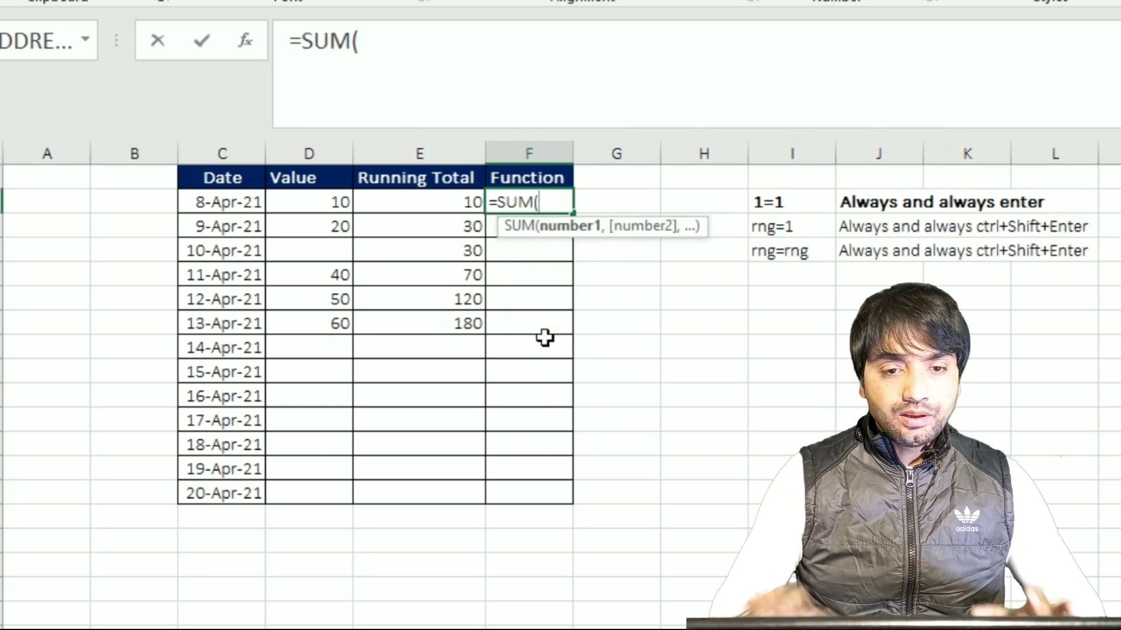
{"action": "left_click", "coordinate": [340, 205]}
{"action": "type", "text": ":"}
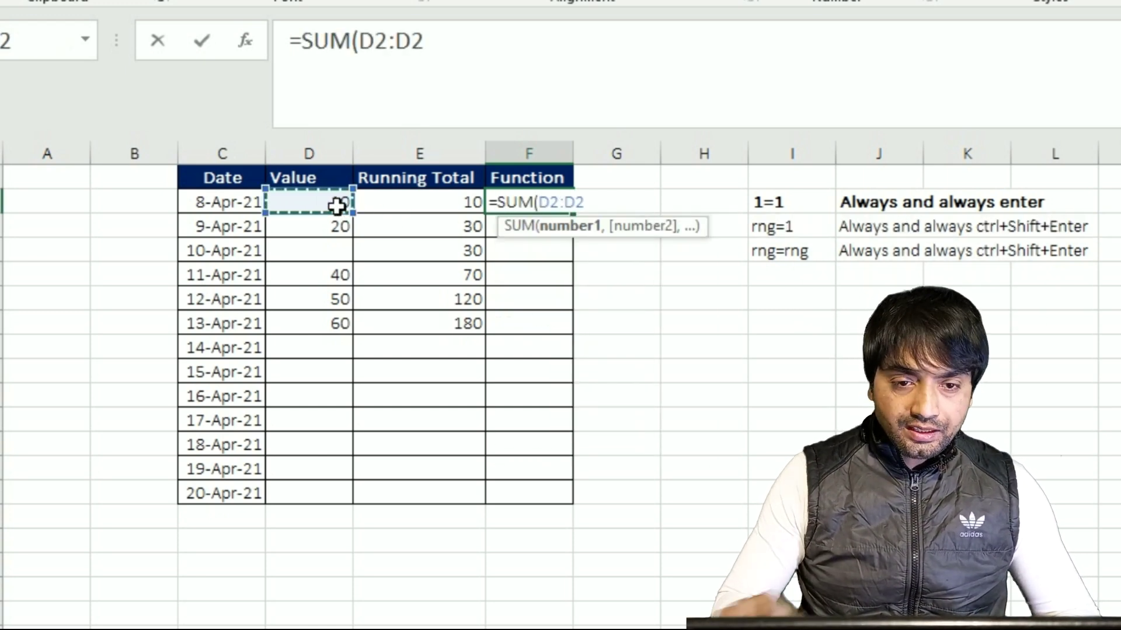
{"action": "left_click_drag", "start_coordinate": [584, 205], "coordinate": [557, 213]}
{"action": "double_click", "coordinate": [558, 205]}
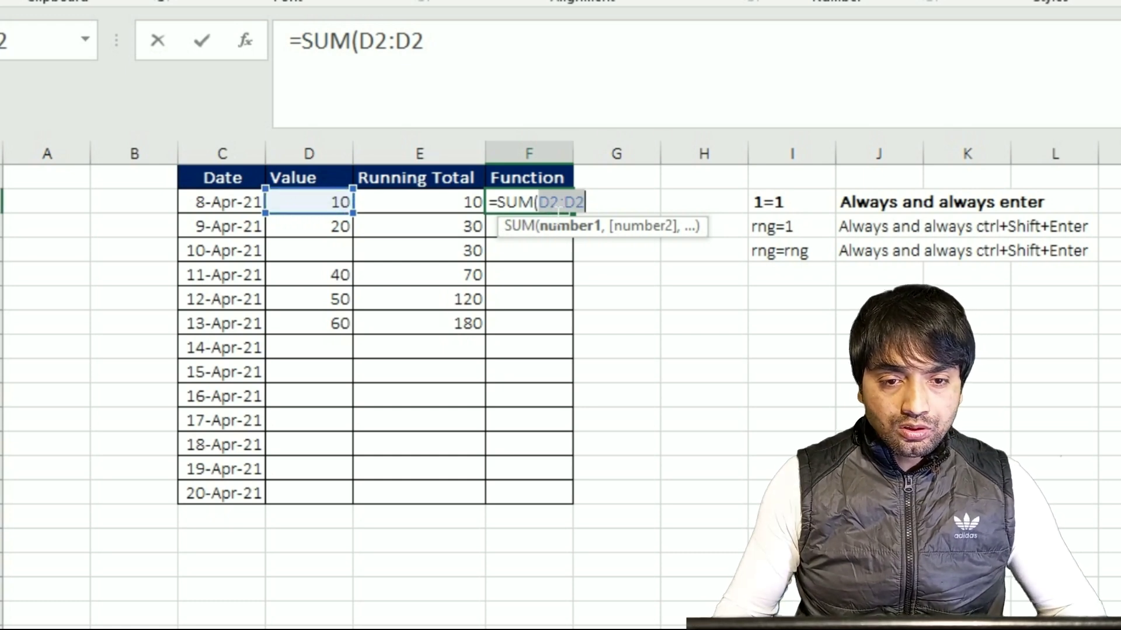
{"action": "left_click", "coordinate": [549, 203]}
{"action": "key", "text": "F4"}
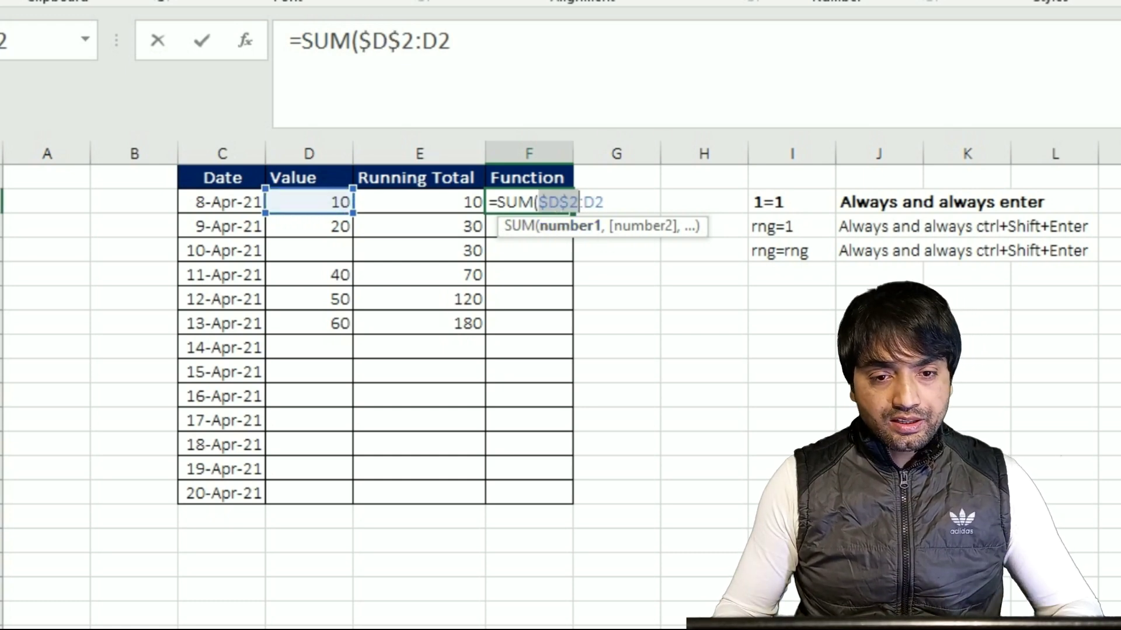
{"action": "type", "text": ")"}
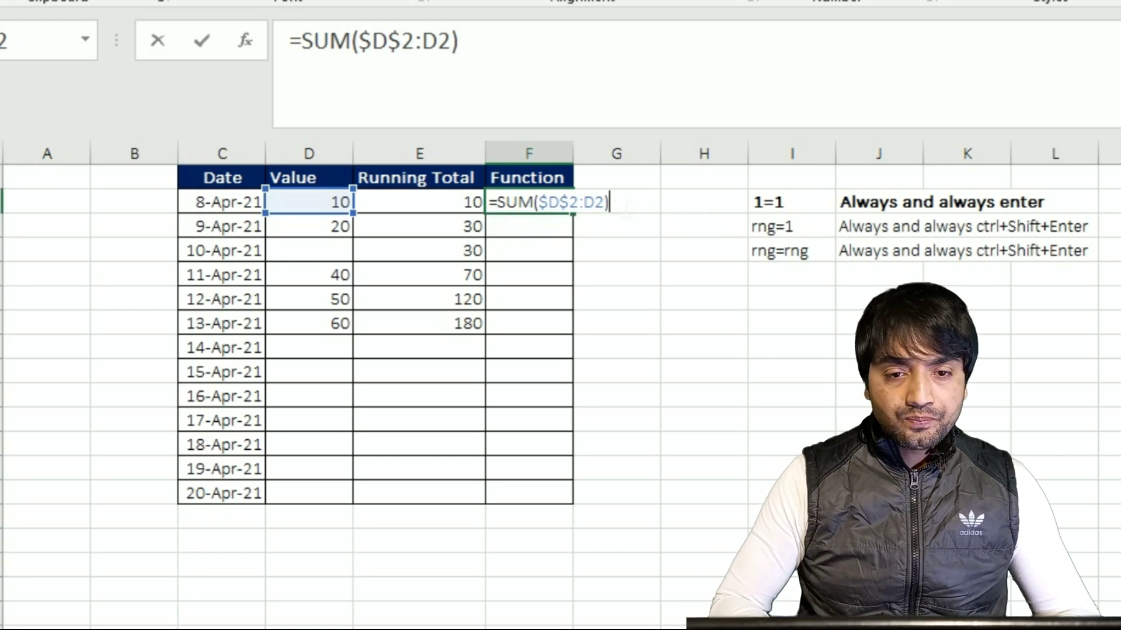
{"action": "key", "text": "Return"}
{"action": "left_click", "coordinate": [564, 204]}
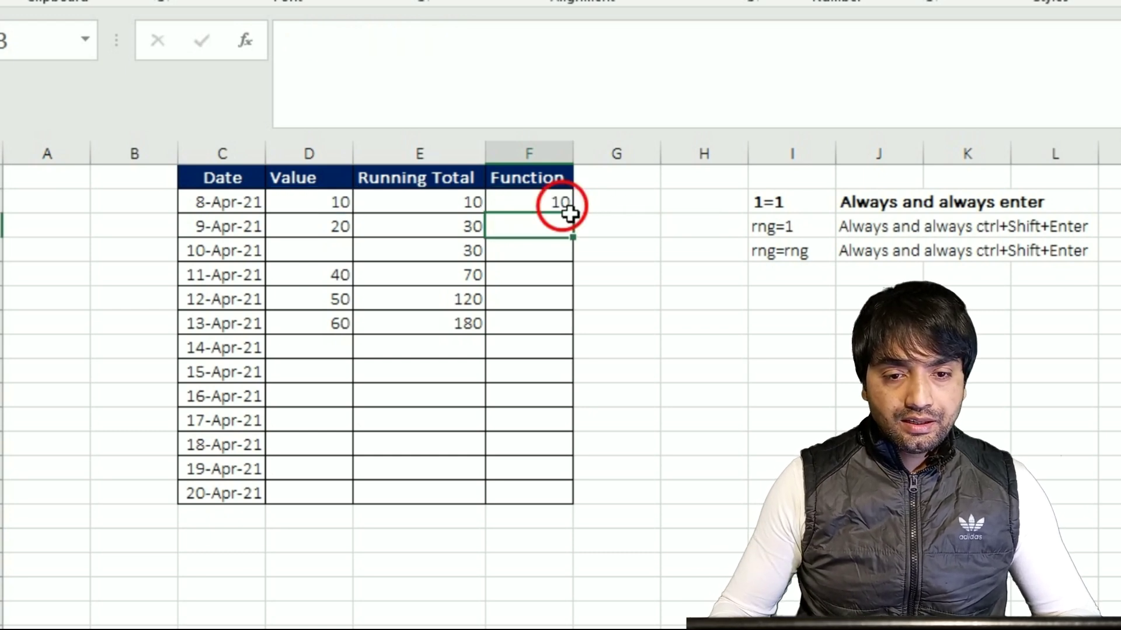
{"action": "left_click_drag", "start_coordinate": [574, 215], "coordinate": [581, 339]}
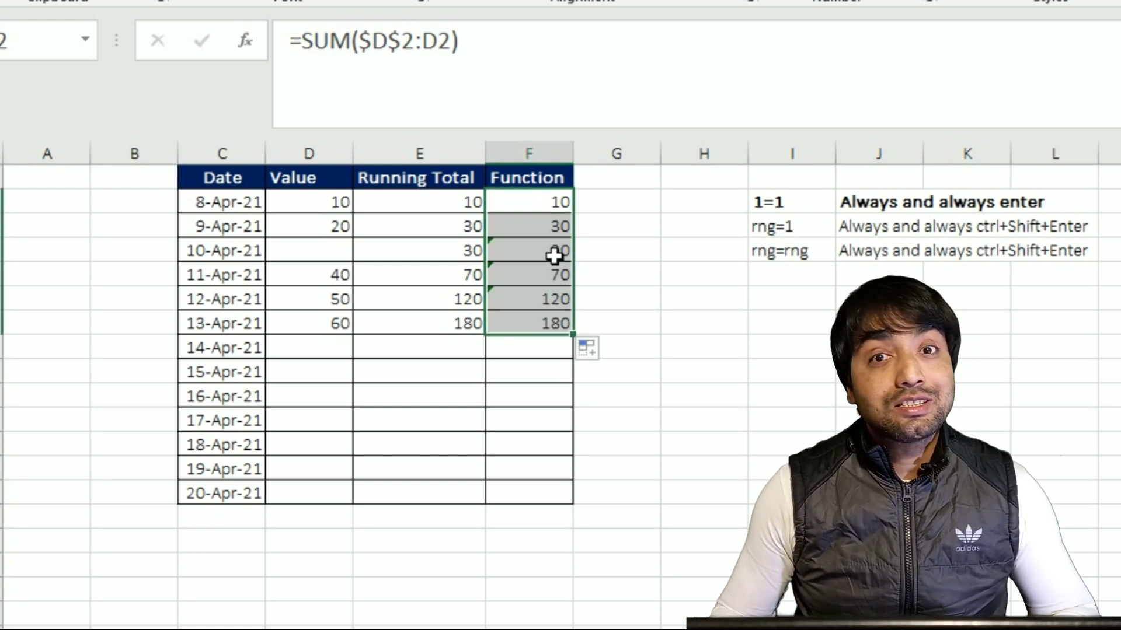
Compare the first Running Total formula in E2 with the SUM formula in F2.
{"action": "left_click", "coordinate": [463, 209]}
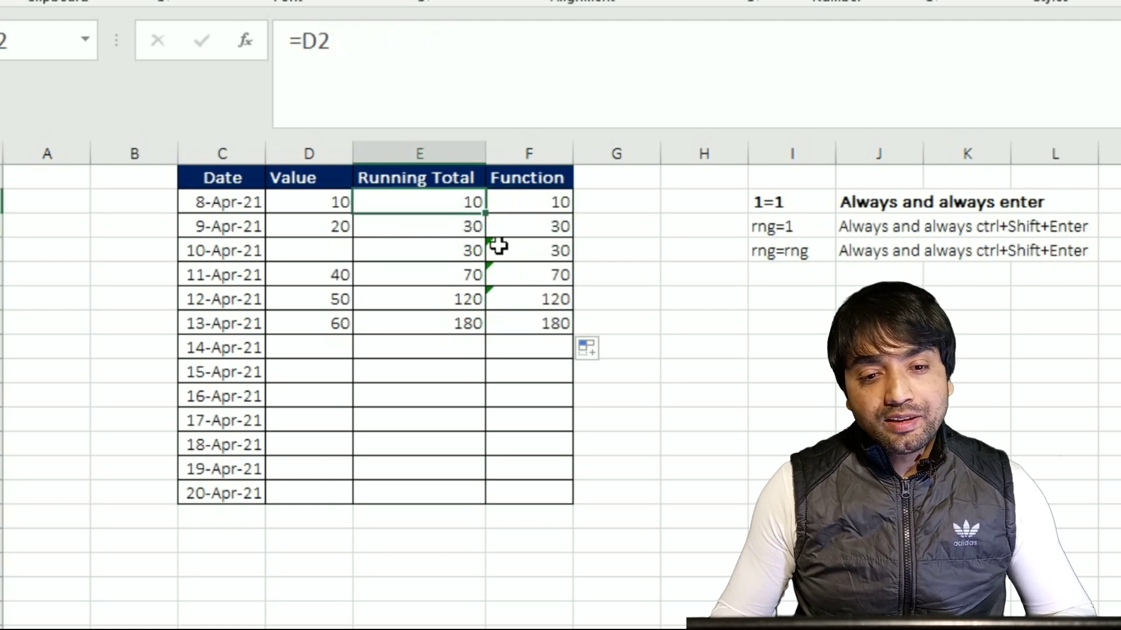
{"action": "double_click", "coordinate": [561, 213]}
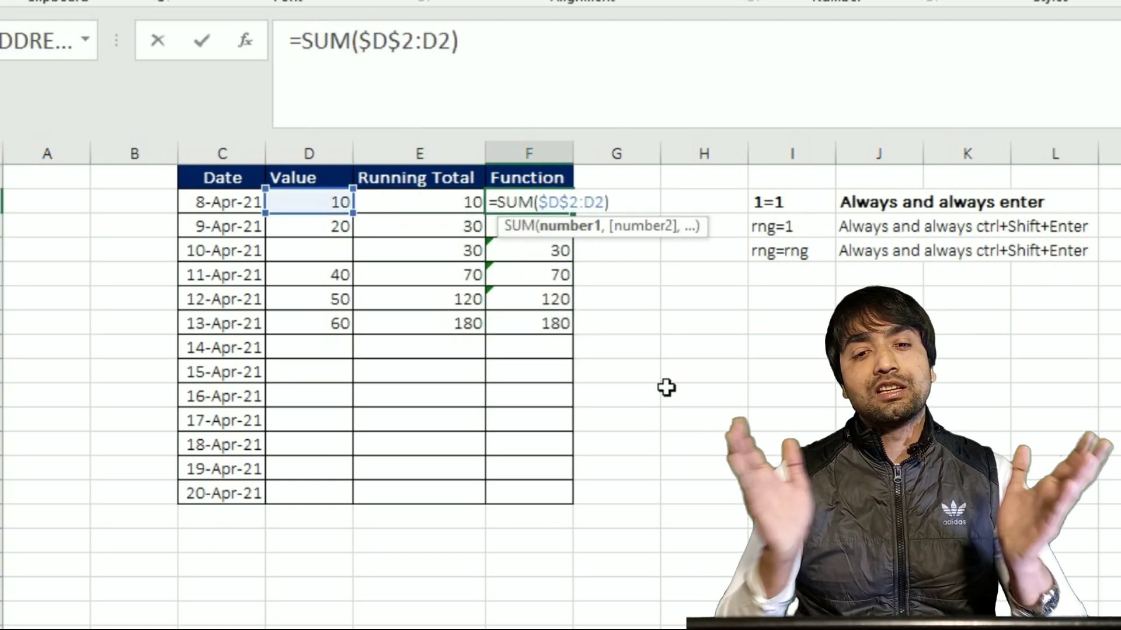